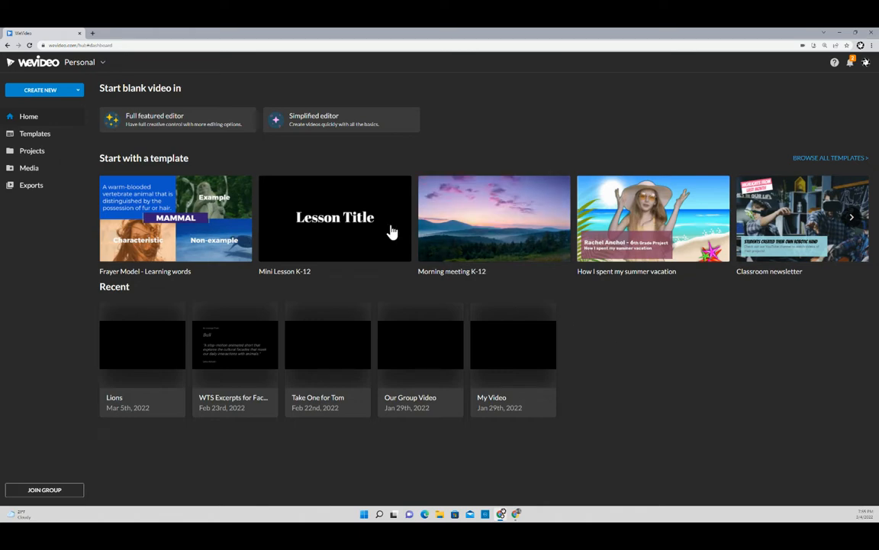
# - Go to the Projects page from the WeVideo dashboard sidebar
pyautogui.click(32, 155)
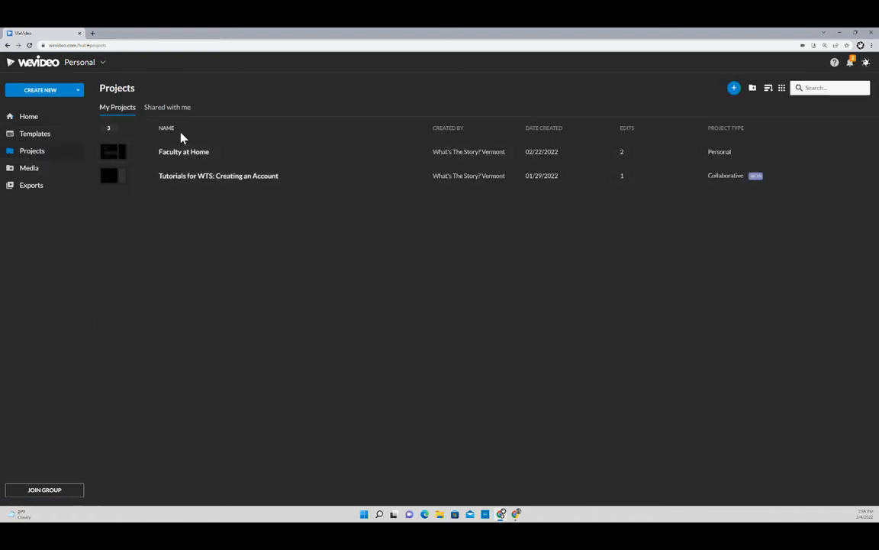
# - Create a personal project titled 'Test Project', skip adding media, and start a new video
pyautogui.click(734, 89)
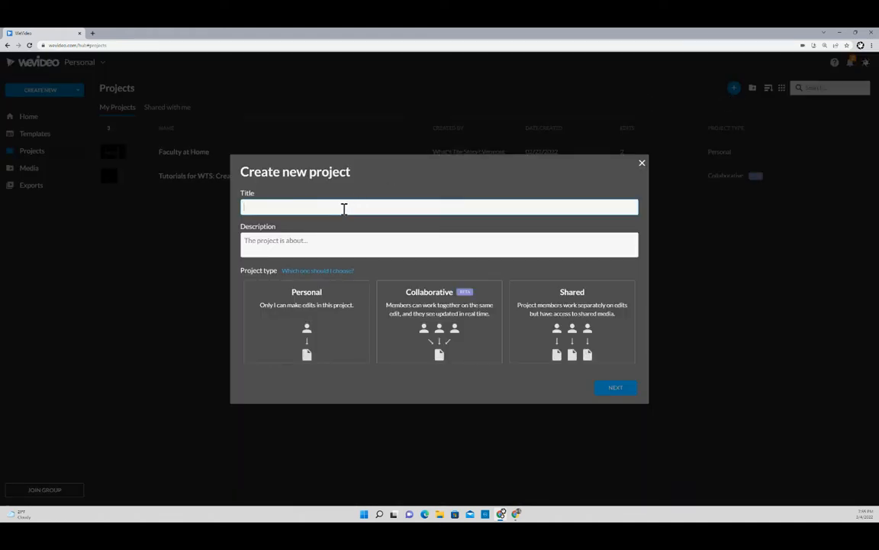
pyautogui.write('Test Project')
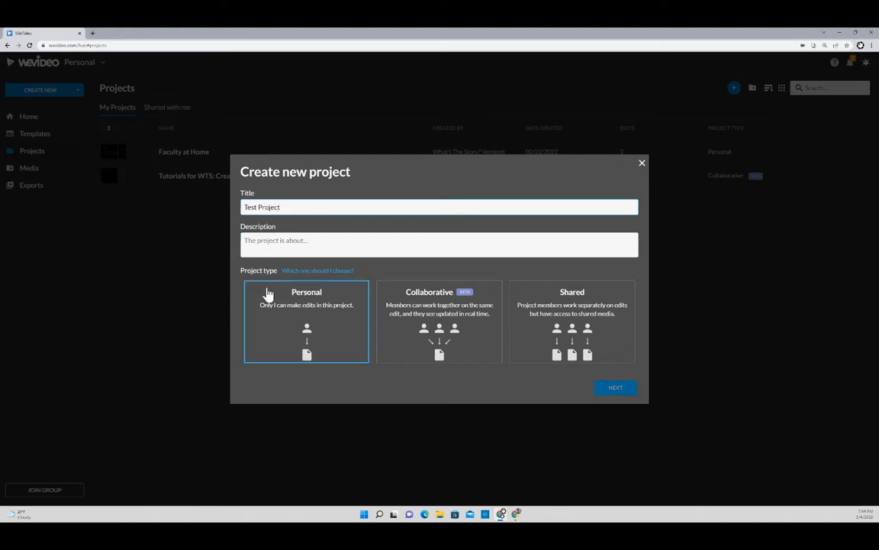
pyautogui.click(317, 313)
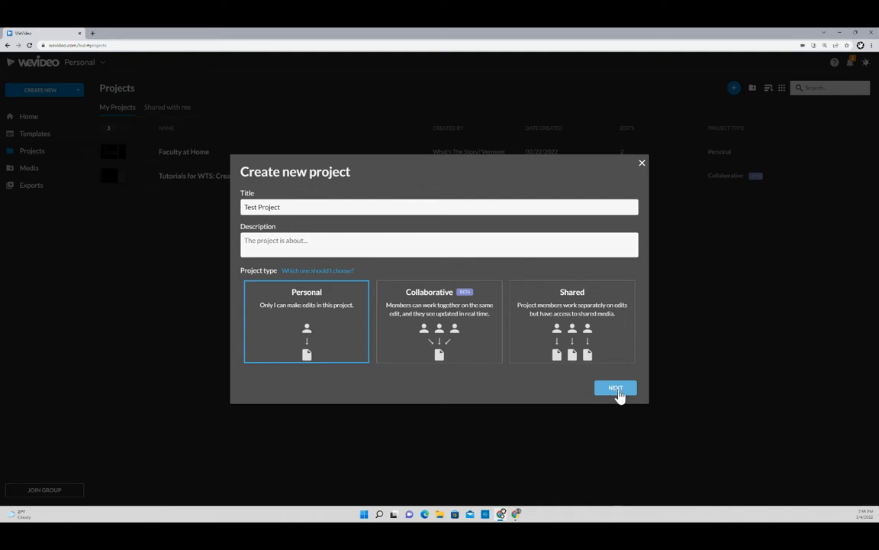
pyautogui.click(616, 388)
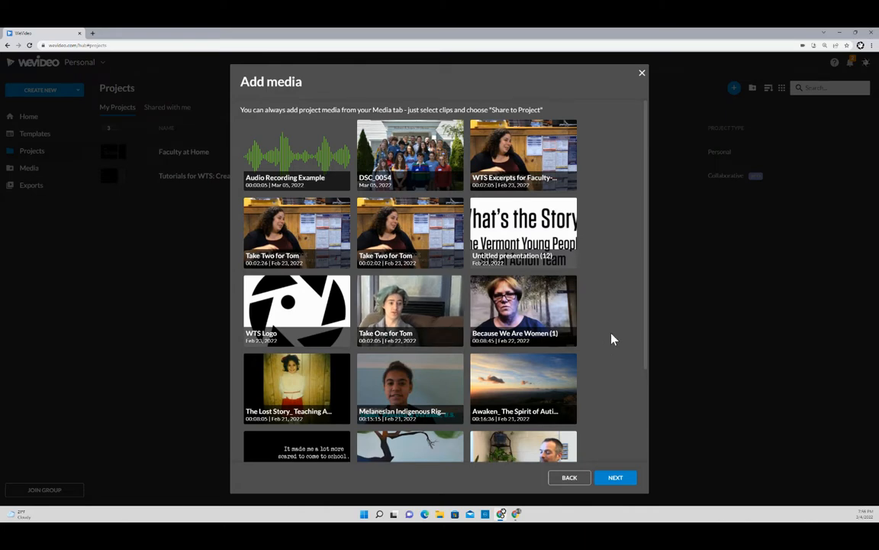
pyautogui.click(616, 478)
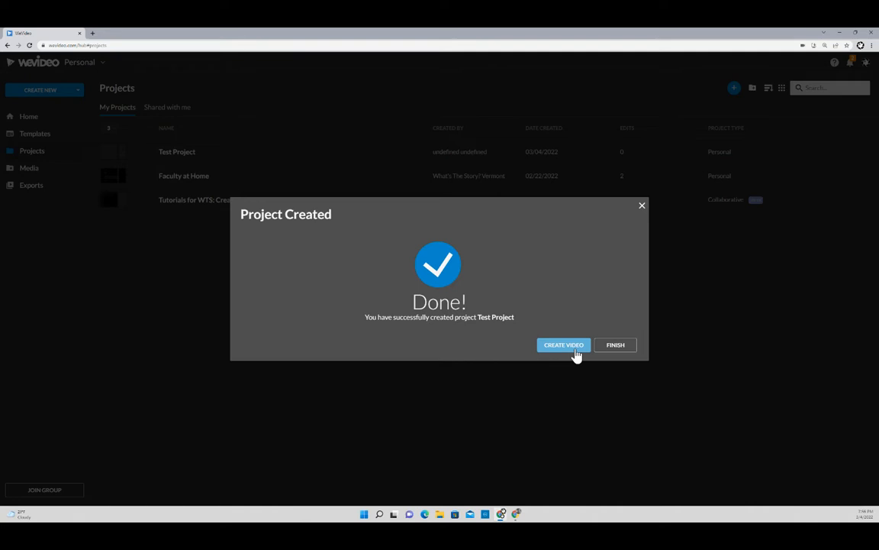
pyautogui.click(575, 352)
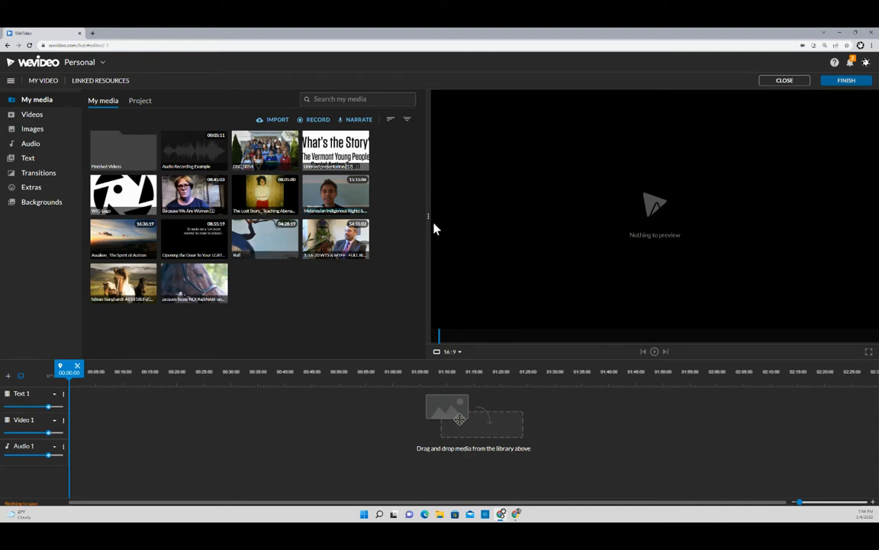
# - Widen the media library, preview DSC_0054 and the painted tree video, then bring up Record sources
pyautogui.moveTo(428, 215); pyautogui.dragTo(493, 196)
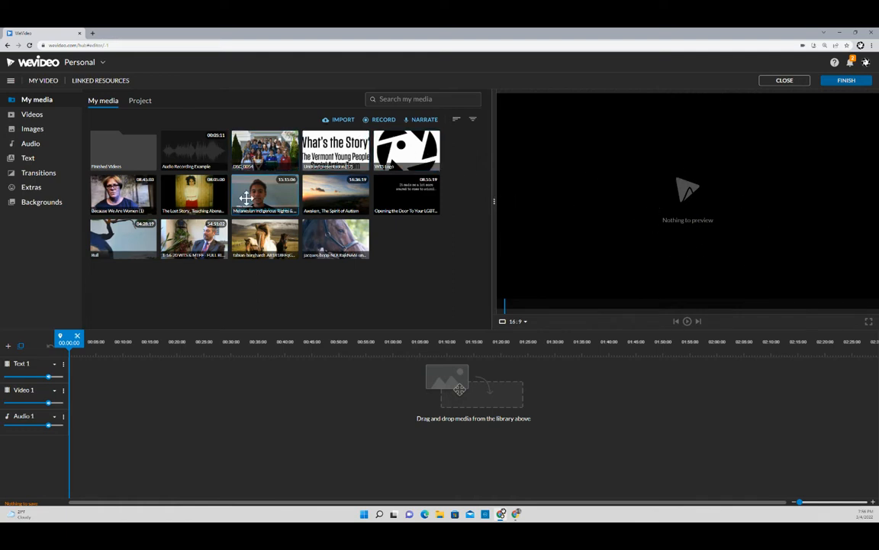
pyautogui.click(262, 157)
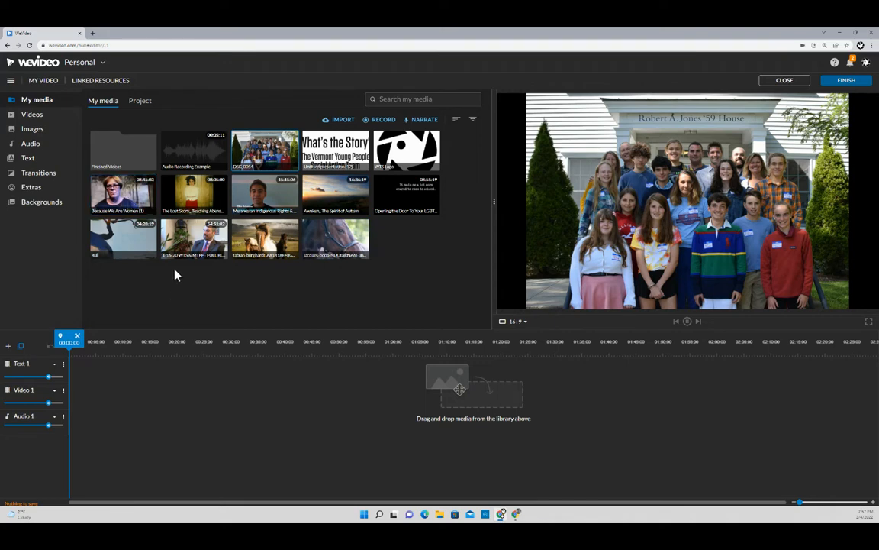
pyautogui.click(124, 228)
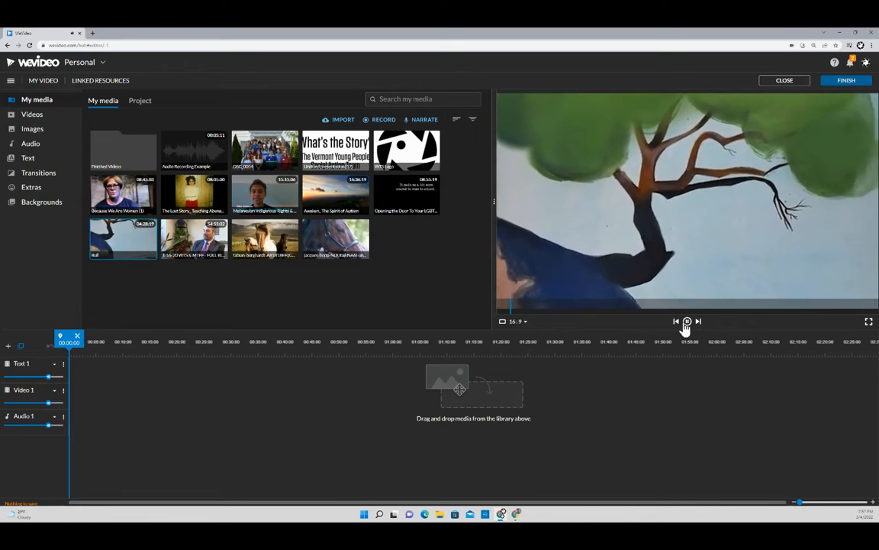
pyautogui.click(686, 322)
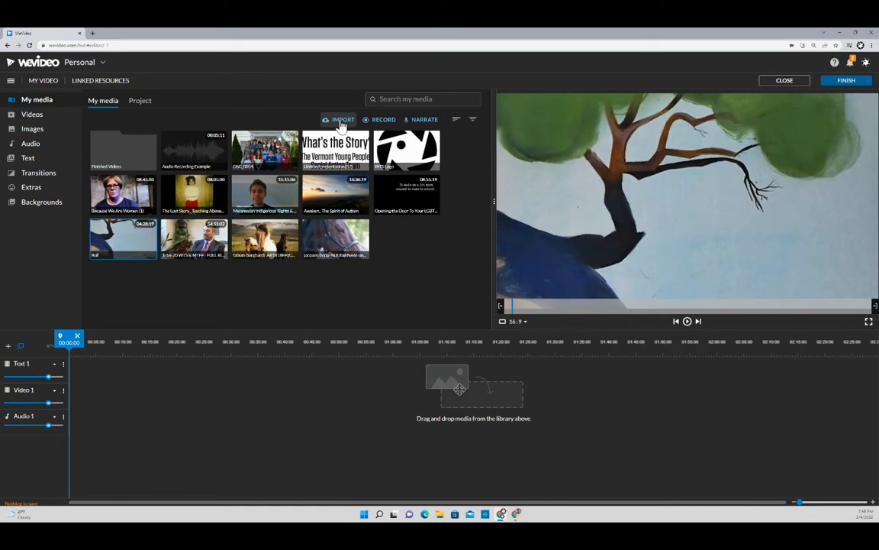
pyautogui.click(384, 126)
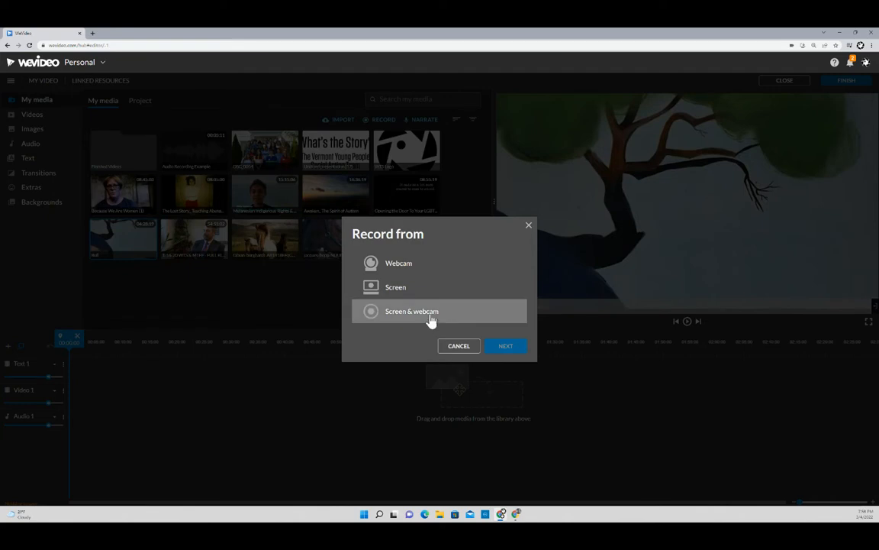
# - Cancel the Record from dialog without choosing Webcam, Screen, or Screen & webcam
pyautogui.click(530, 229)
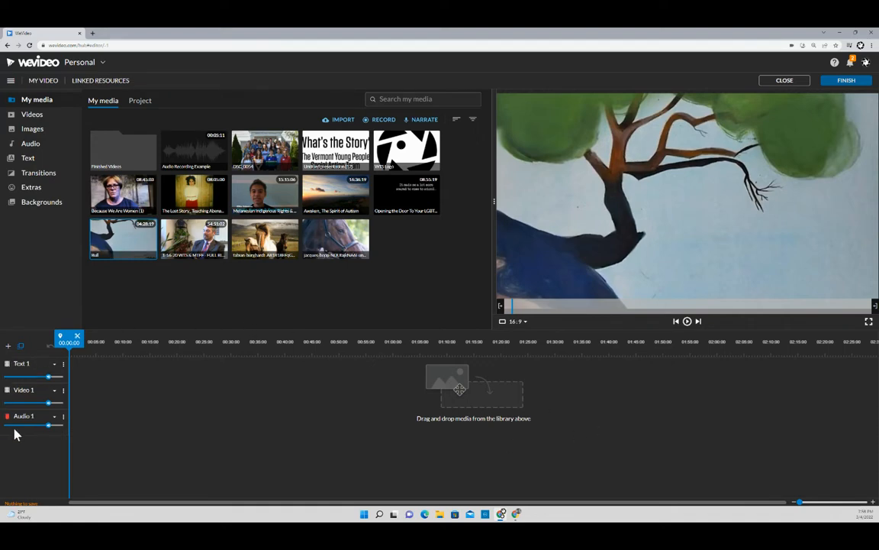
# - Place the DSC_0054 photo at the start of Text 1 and the tree video on Video 1
pyautogui.click(233, 137)
pyautogui.moveTo(233, 137); pyautogui.dragTo(80, 370)
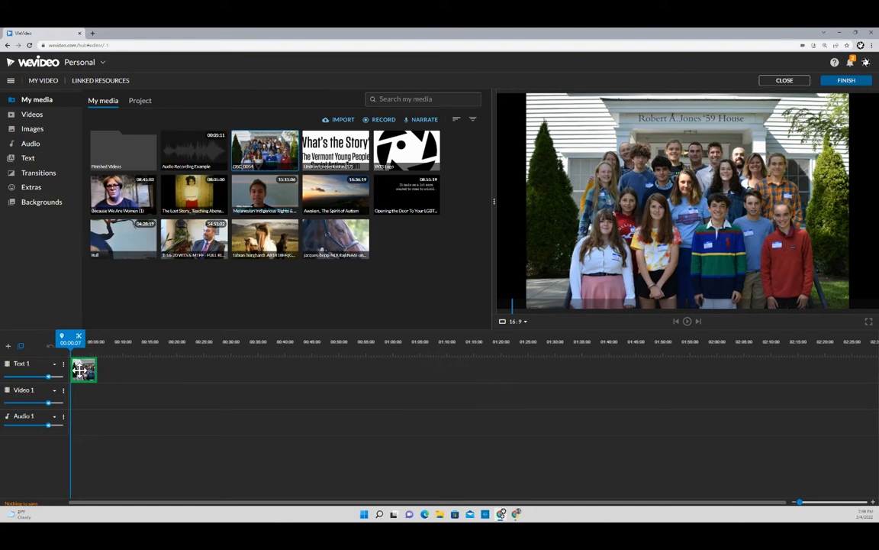
pyautogui.moveTo(74, 371); pyautogui.dragTo(75, 372)
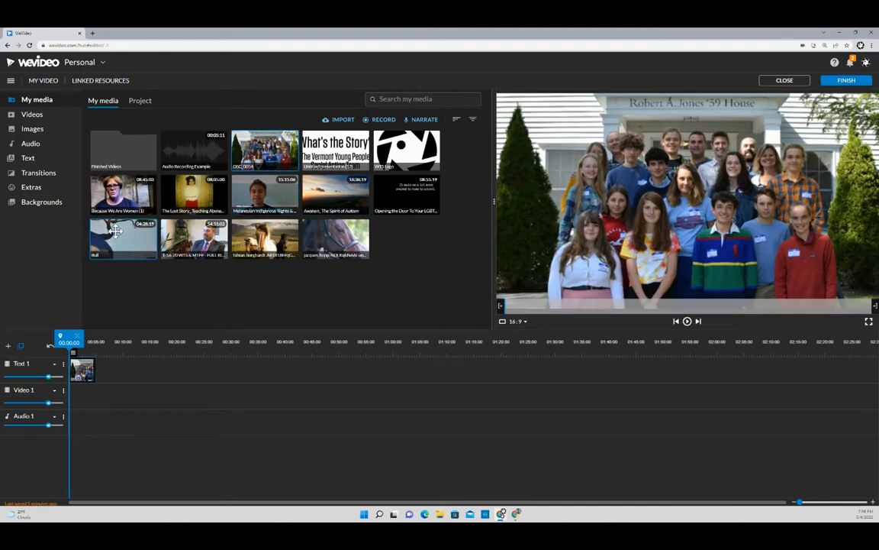
pyautogui.moveTo(108, 215); pyautogui.dragTo(113, 387)
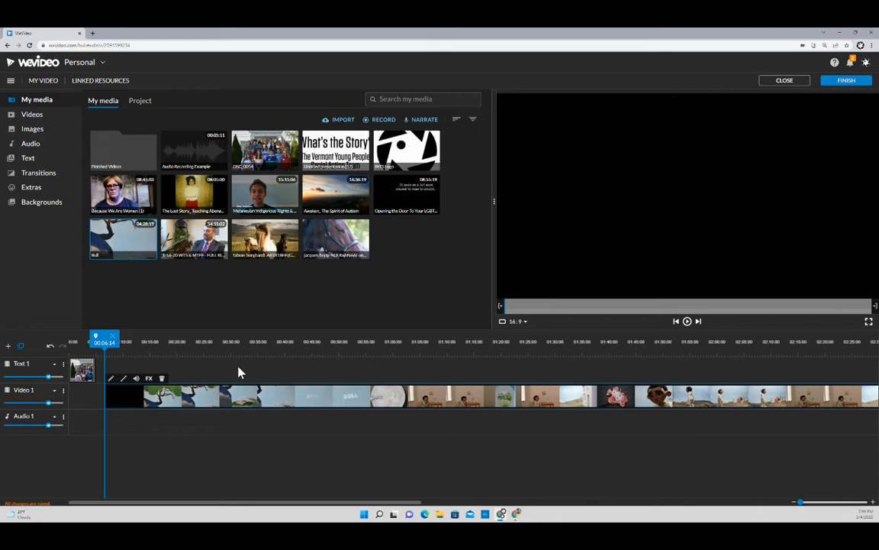
# - Box-select the DSC_0054 photo and tree video clips and delete them both from the timeline
pyautogui.click(82, 377)
pyautogui.moveTo(84, 379); pyautogui.dragTo(77, 374)
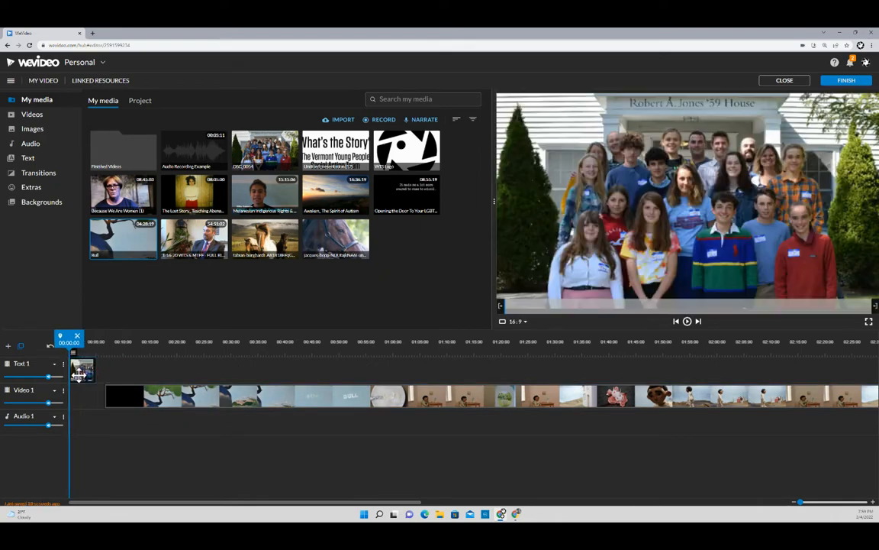
pyautogui.click(136, 400)
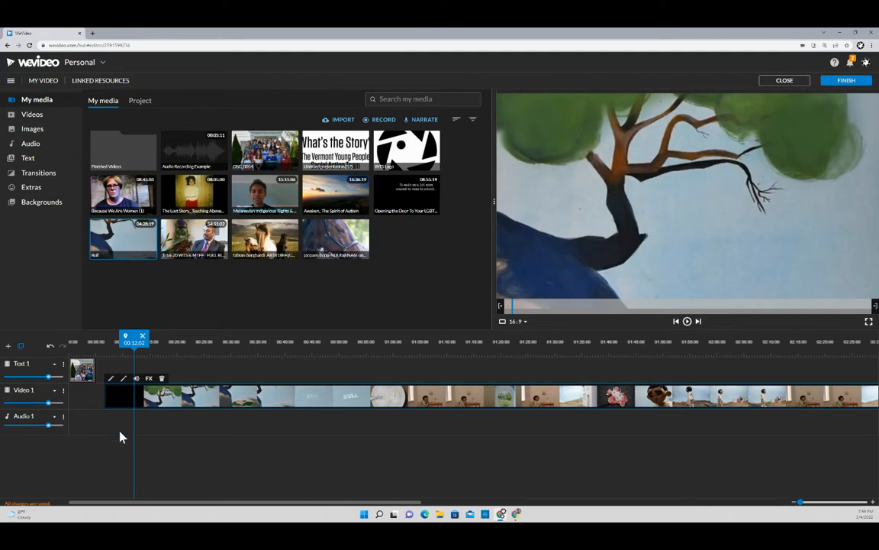
pyautogui.moveTo(83, 369); pyautogui.dragTo(159, 374)
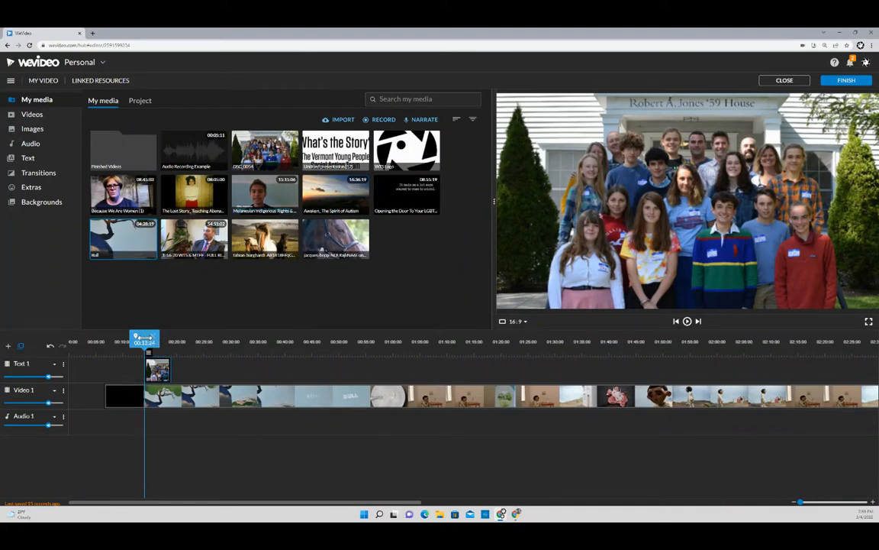
pyautogui.moveTo(145, 339); pyautogui.dragTo(159, 339)
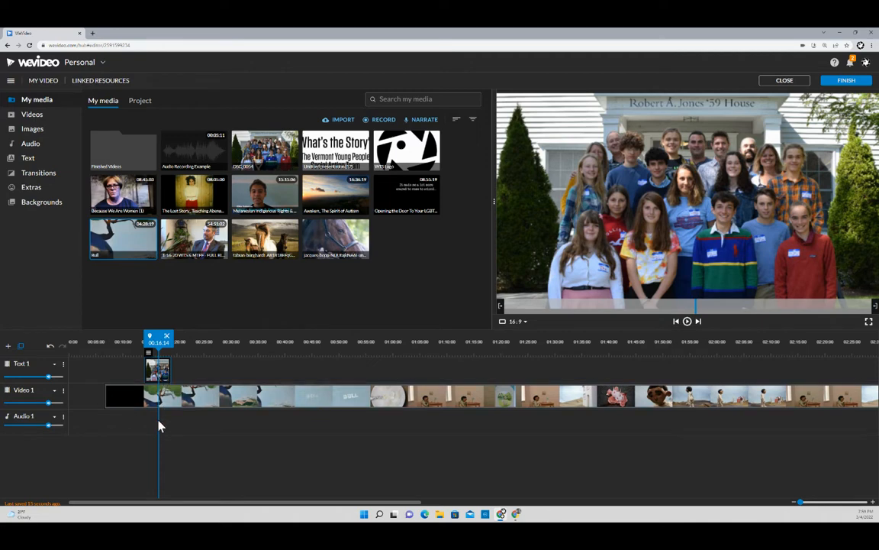
pyautogui.moveTo(115, 365); pyautogui.dragTo(156, 418)
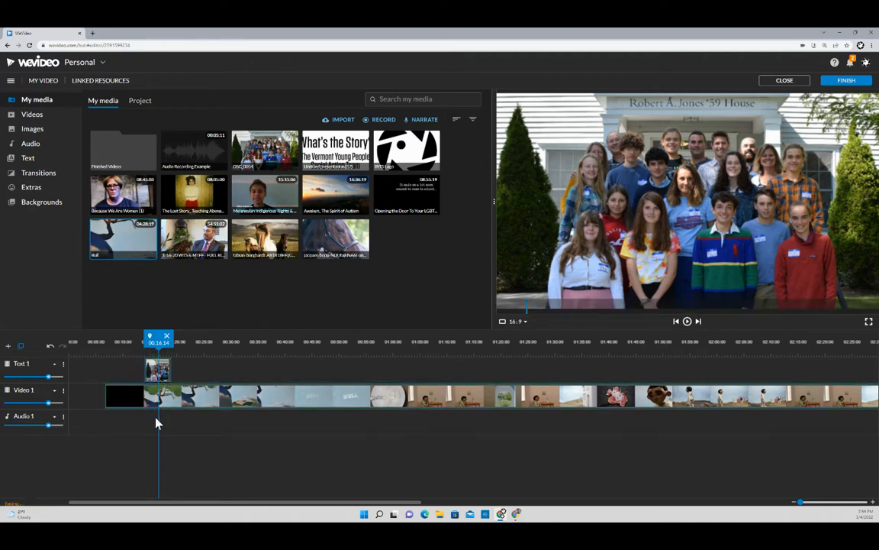
pyautogui.press('Delete')
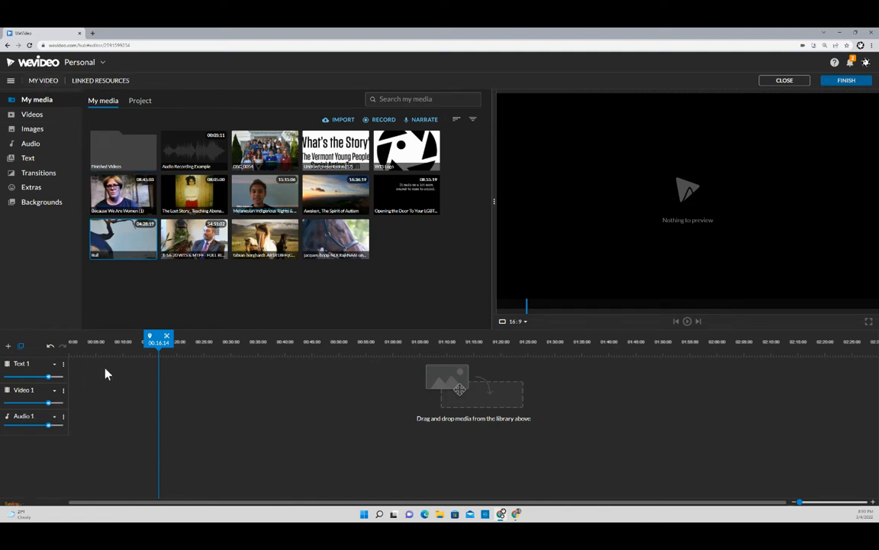
# - Replace the 'My Video' title with 'Lions' in the Rename video field
pyautogui.click(38, 81)
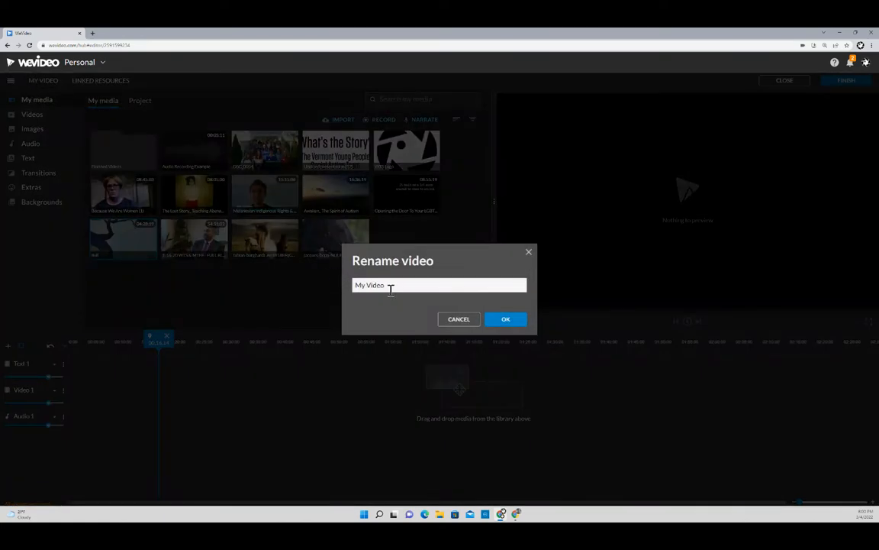
pyautogui.moveTo(390, 286); pyautogui.dragTo(348, 286)
pyautogui.write('Lions')
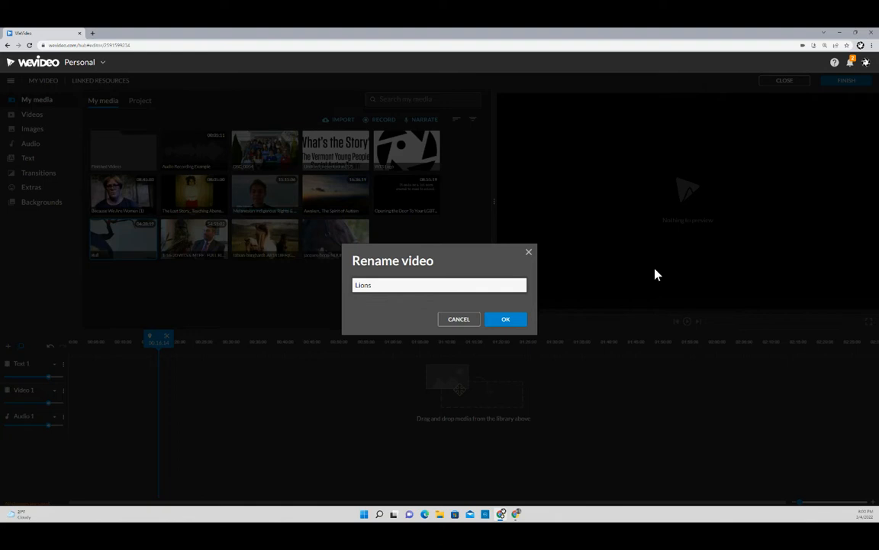
pyautogui.click(505, 320)
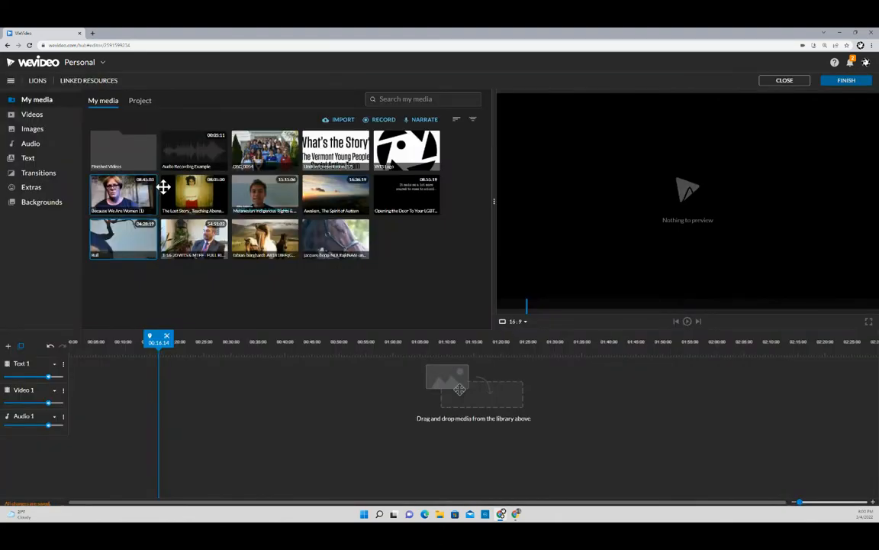
# - Add the red-circle 'Customize Text, Colors, and Fonts' title from Text > Titles to Text 1 and edit it
pyautogui.click(29, 163)
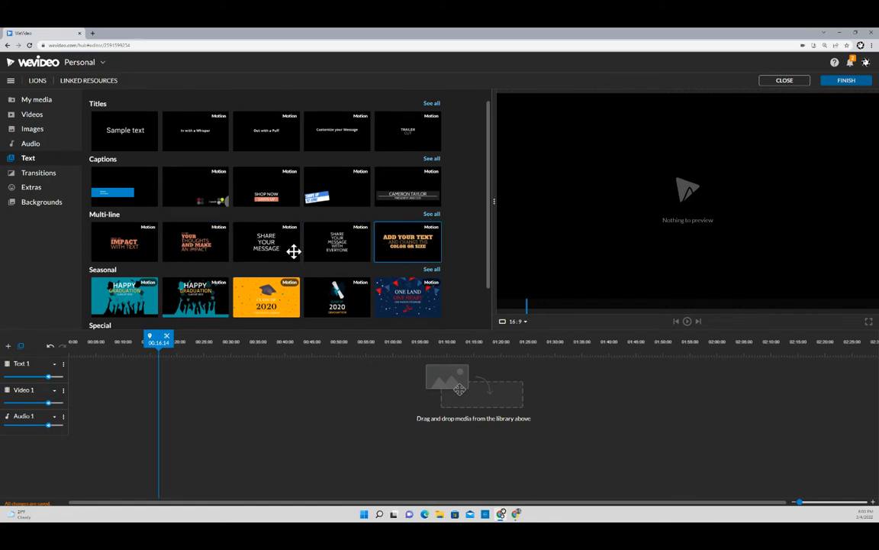
pyautogui.scroll(-1, 152, 260)
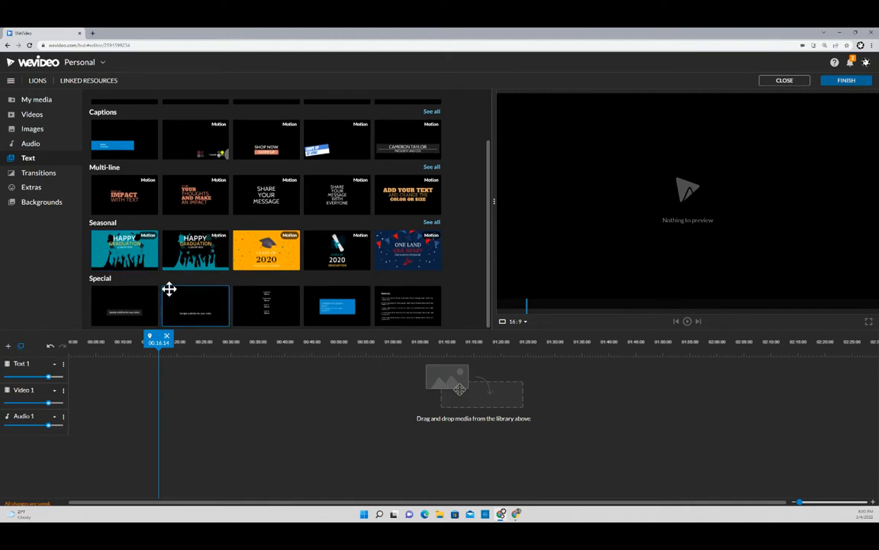
pyautogui.scroll(1, 369, 304)
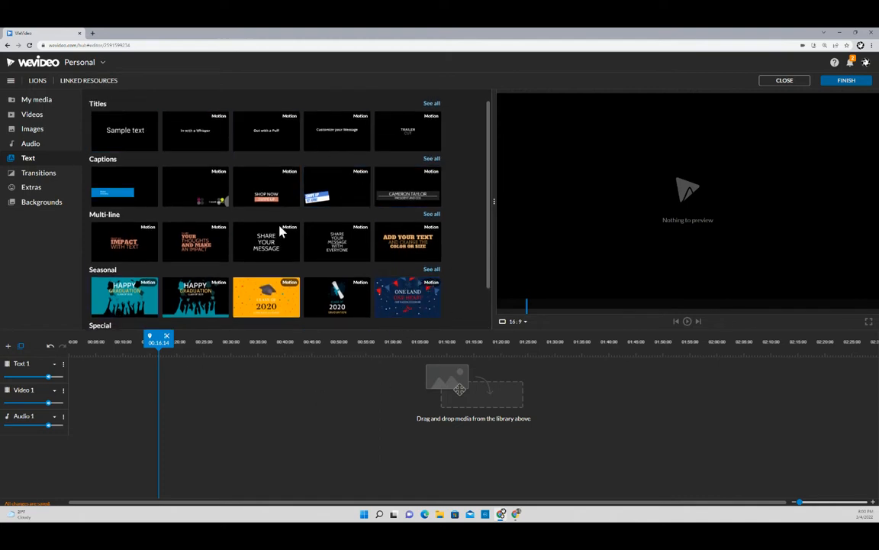
pyautogui.click(432, 105)
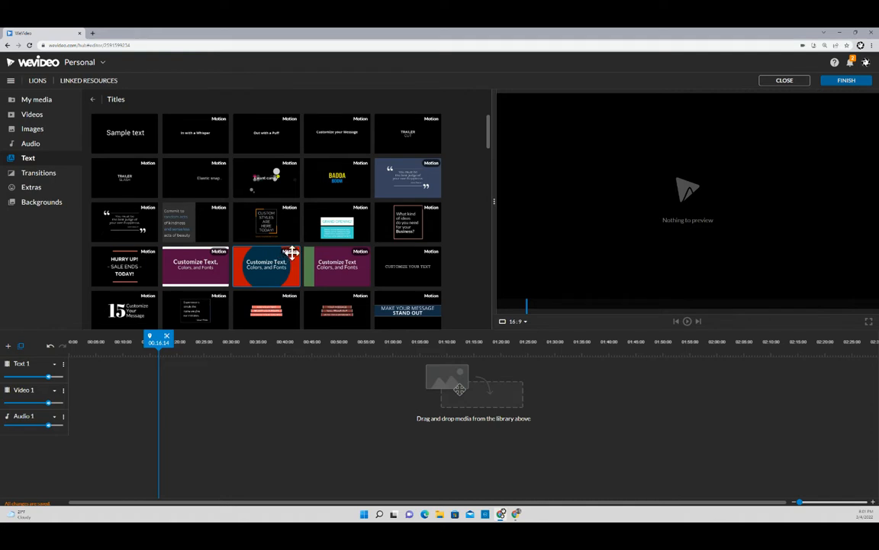
pyautogui.click(262, 269)
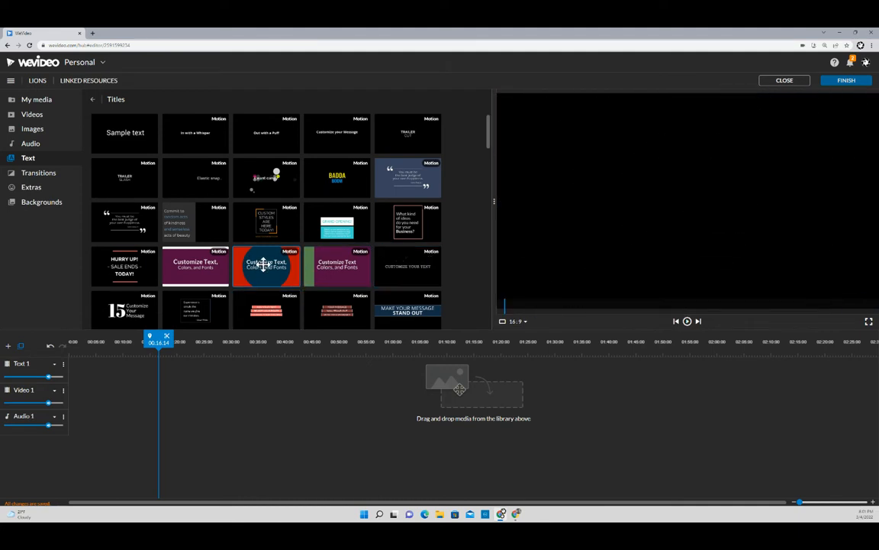
pyautogui.moveTo(267, 261); pyautogui.dragTo(82, 345)
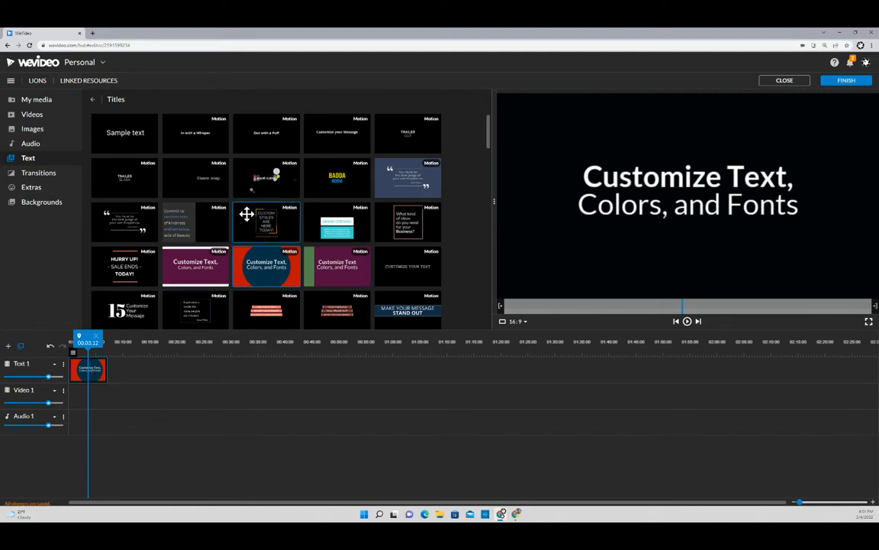
pyautogui.doubleClick(89, 373)
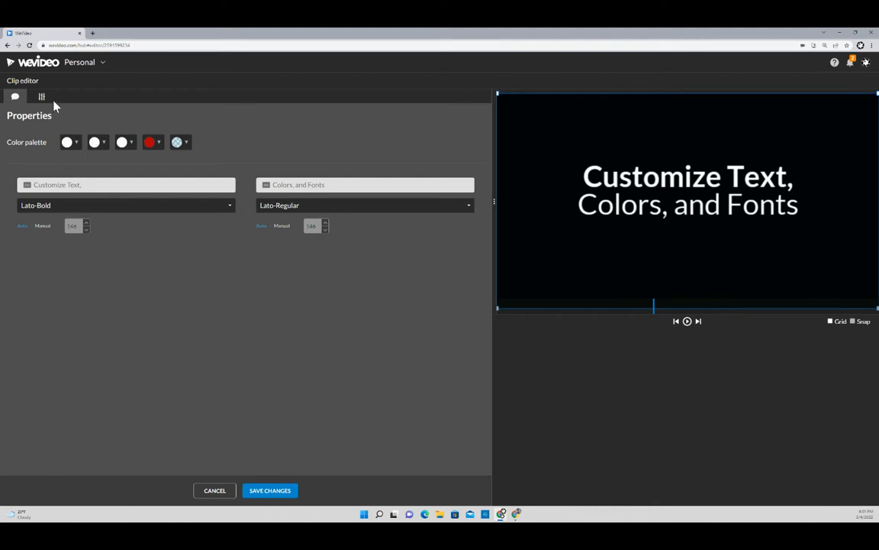
# - Enter 'My Video' as the first title line and 'About Lions' as the second, then preview
pyautogui.click(52, 185)
pyautogui.write('My Video')
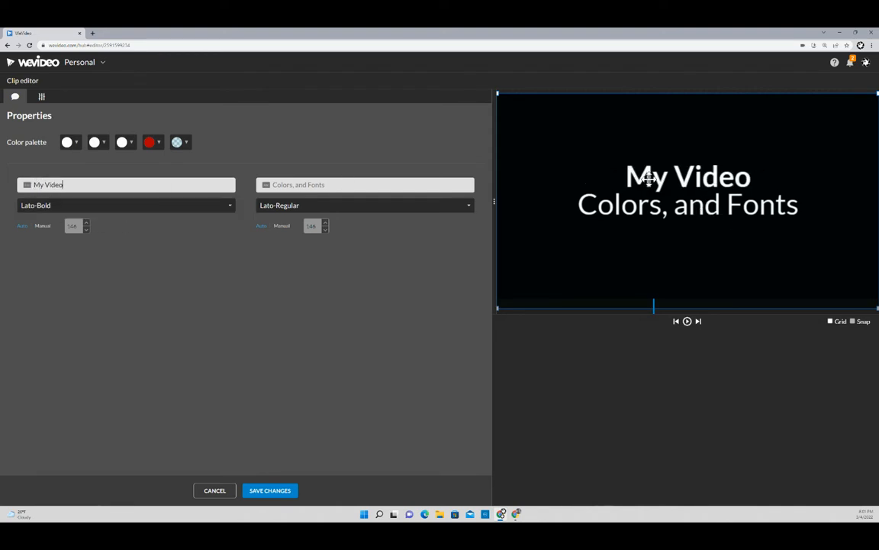
pyautogui.click(288, 185)
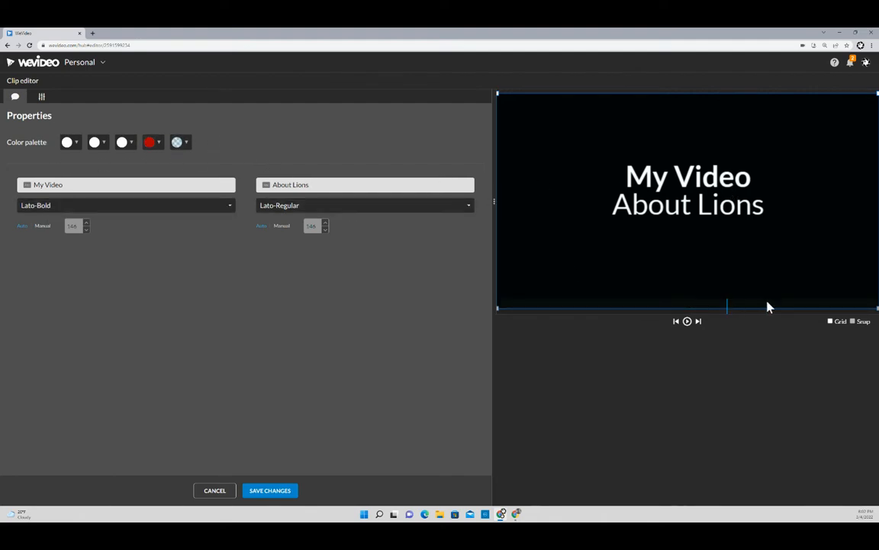
pyautogui.click(687, 321)
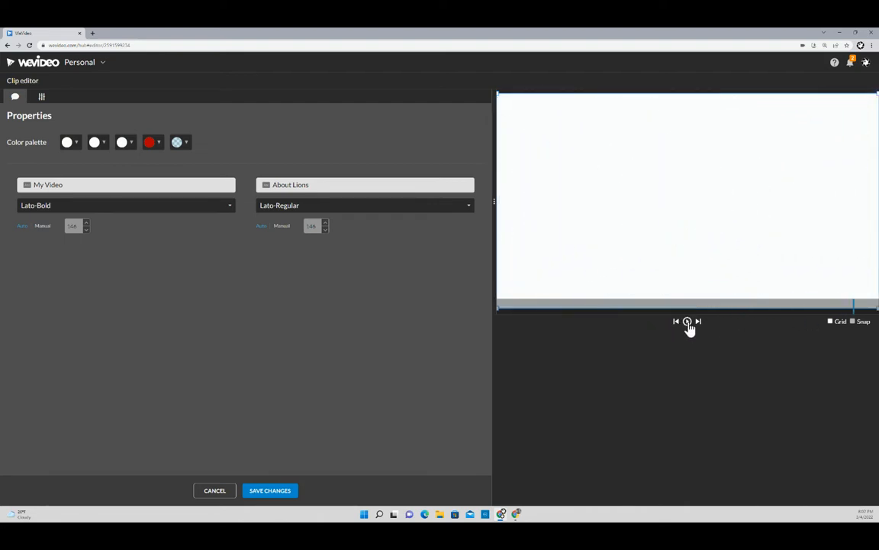
pyautogui.click(688, 323)
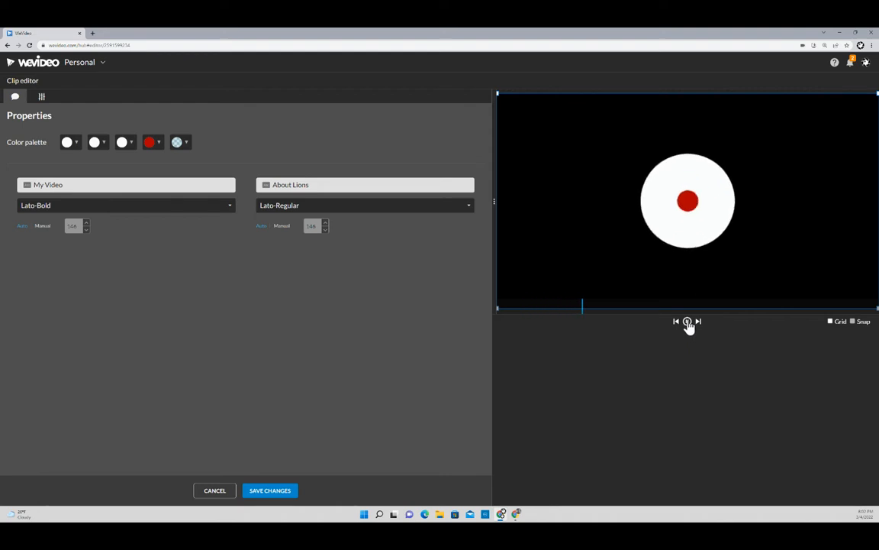
pyautogui.click(687, 323)
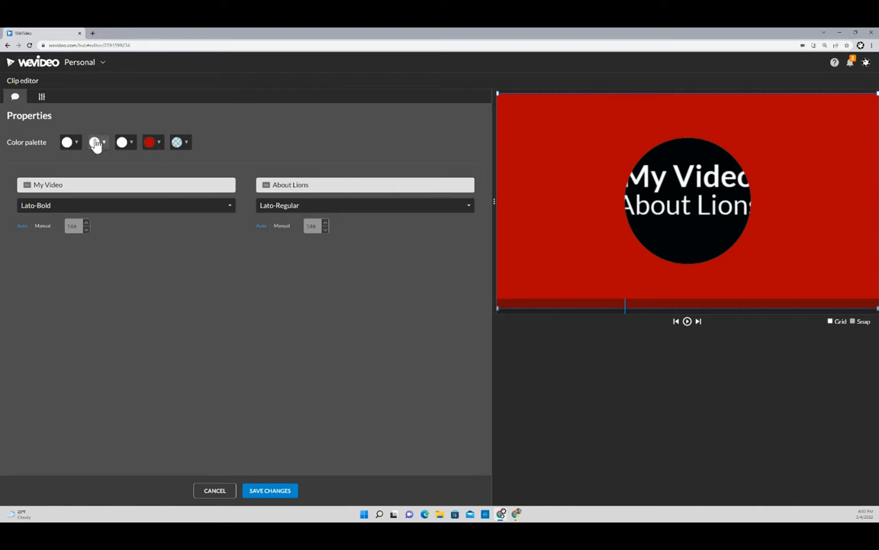
pyautogui.moveTo(789, 307); pyautogui.dragTo(851, 308)
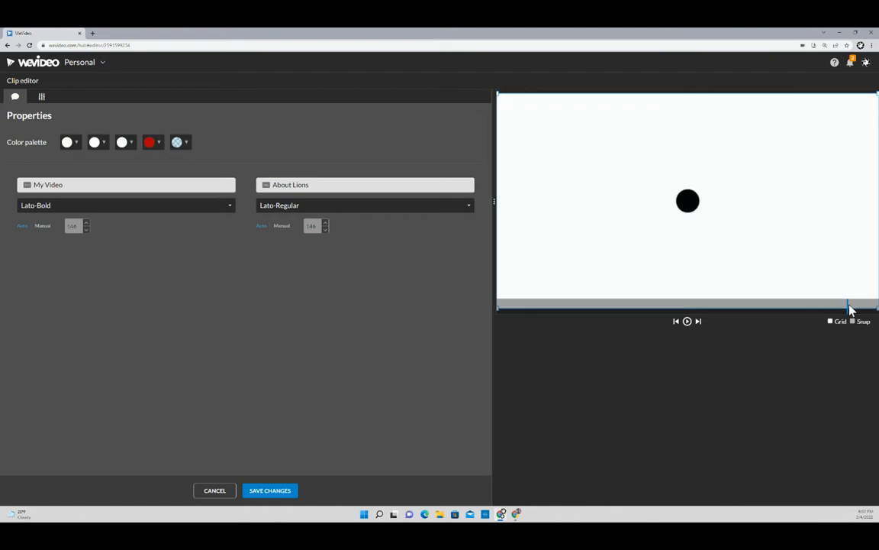
pyautogui.click(131, 145)
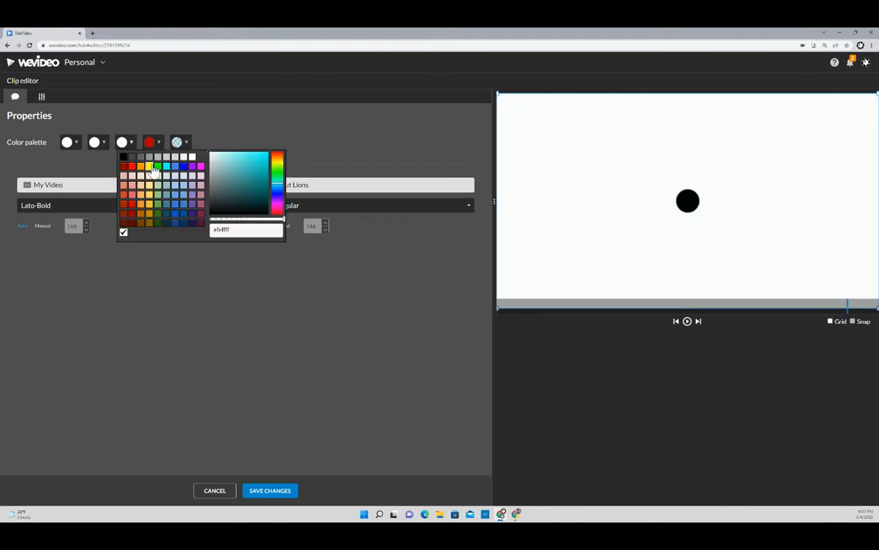
pyautogui.click(139, 157)
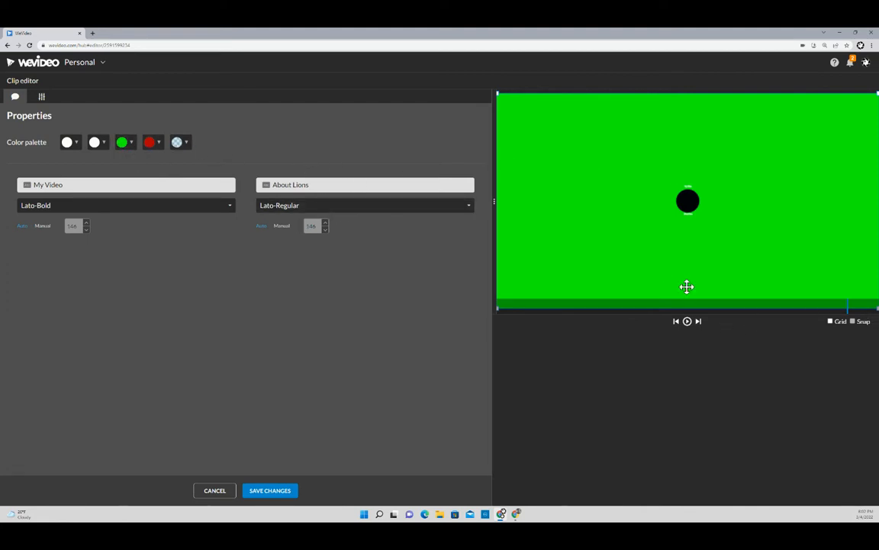
pyautogui.click(130, 149)
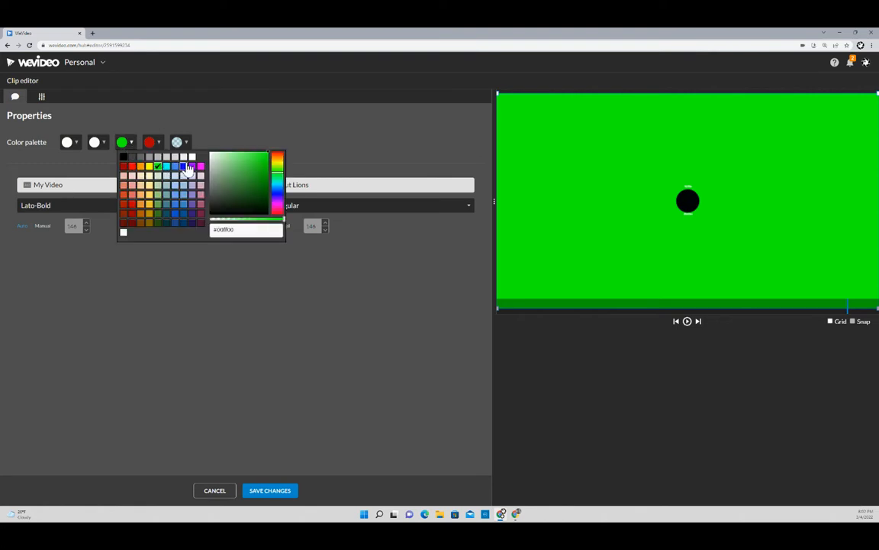
pyautogui.click(189, 163)
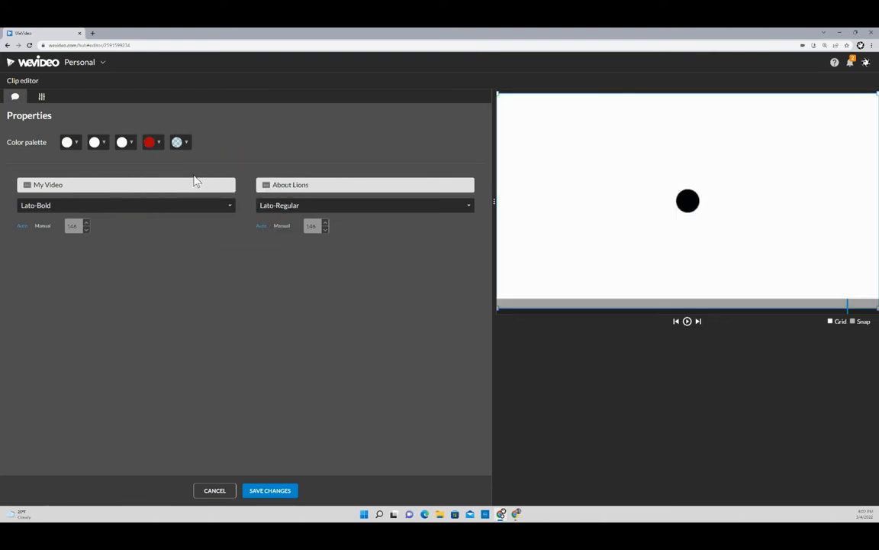
# - Save the 'My Video / About Lions' title, replay from 00:00, and show the My media library
pyautogui.click(270, 492)
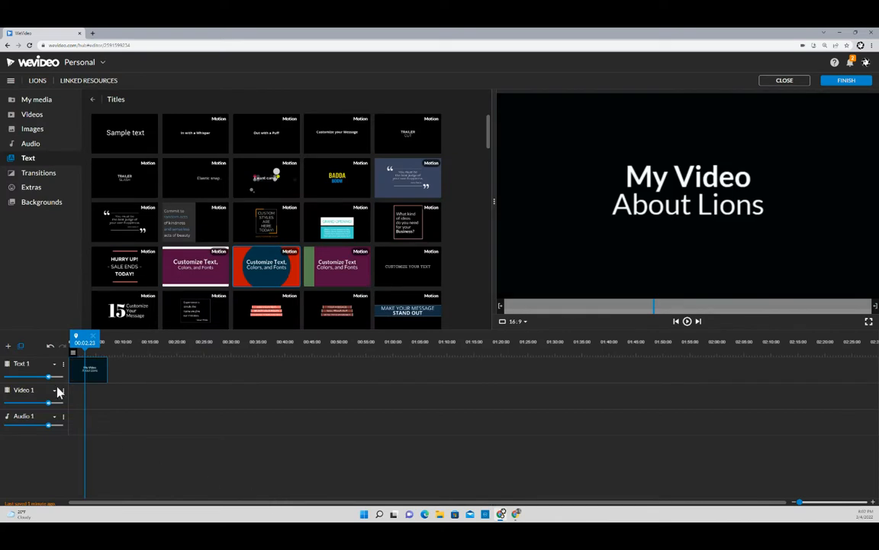
pyautogui.moveTo(86, 338); pyautogui.dragTo(70, 337)
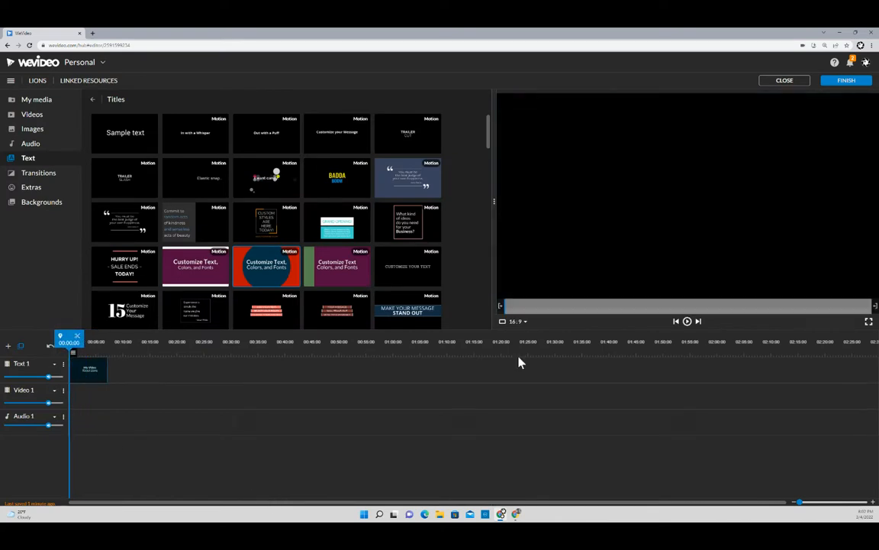
pyautogui.click(688, 322)
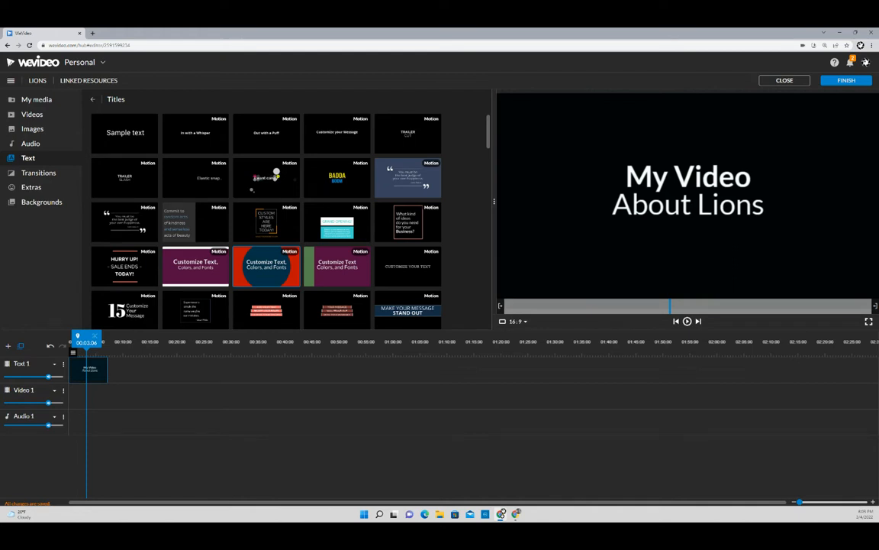
pyautogui.click(44, 100)
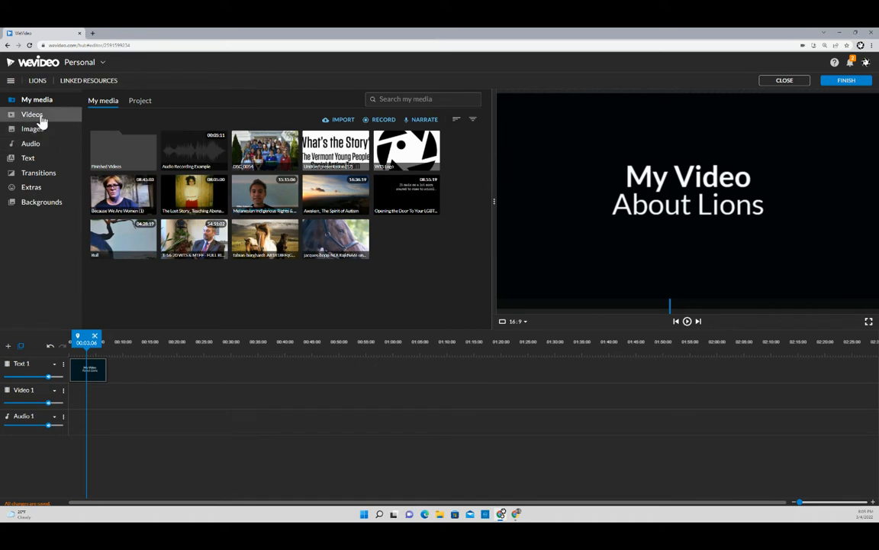
# - Switch the media library from Videos to stock Audio and focus the Search audio box
pyautogui.click(41, 117)
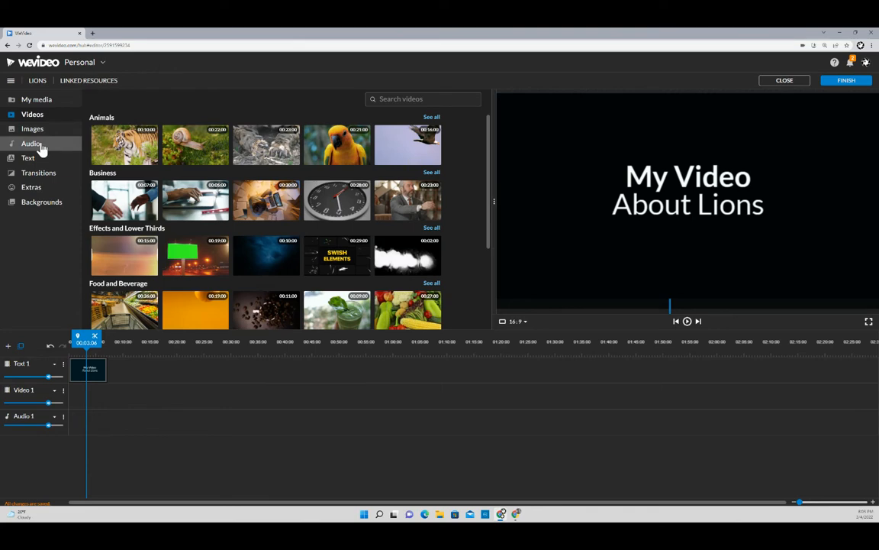
pyautogui.click(57, 145)
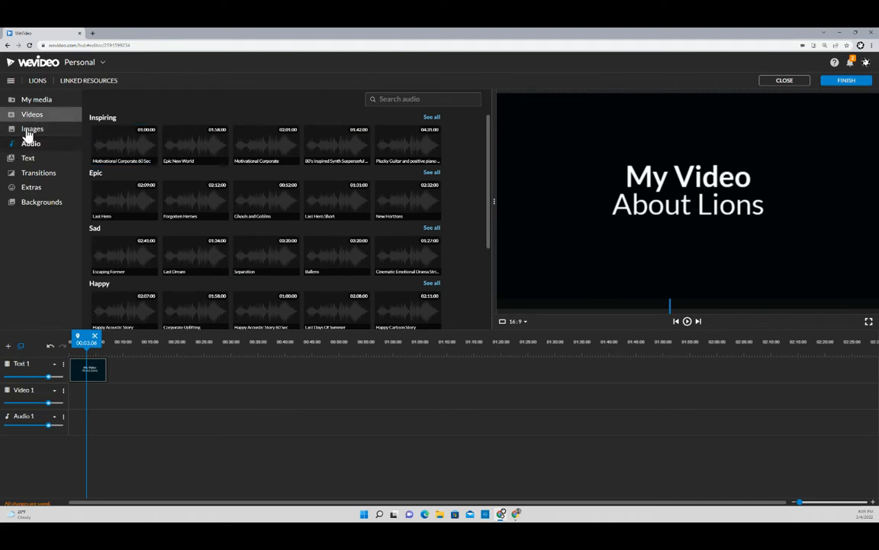
pyautogui.click(392, 98)
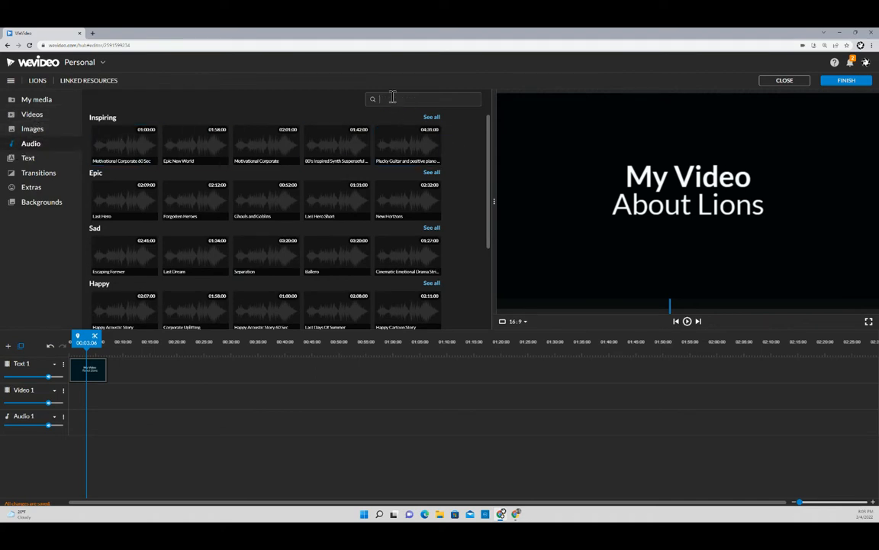
# - Search the audio library for 'lion' and preview the Lion clip
pyautogui.write('lion')
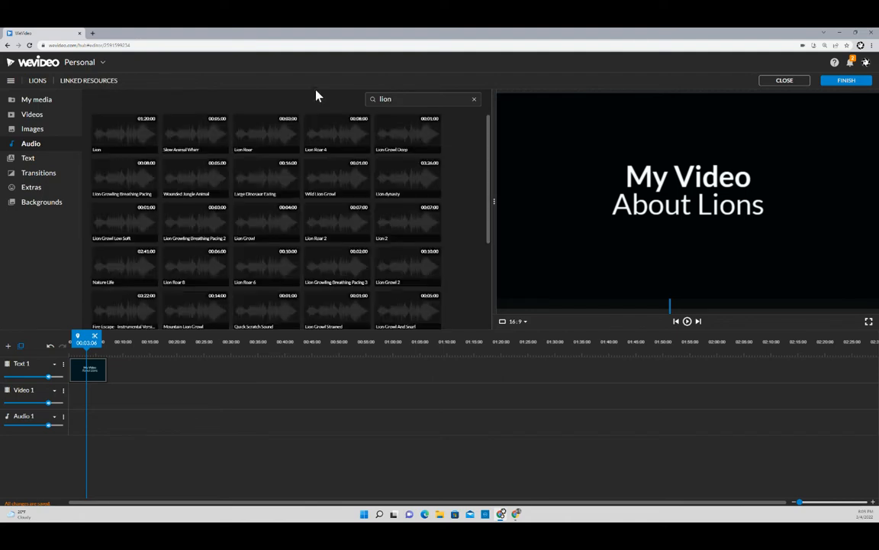
pyautogui.click(126, 136)
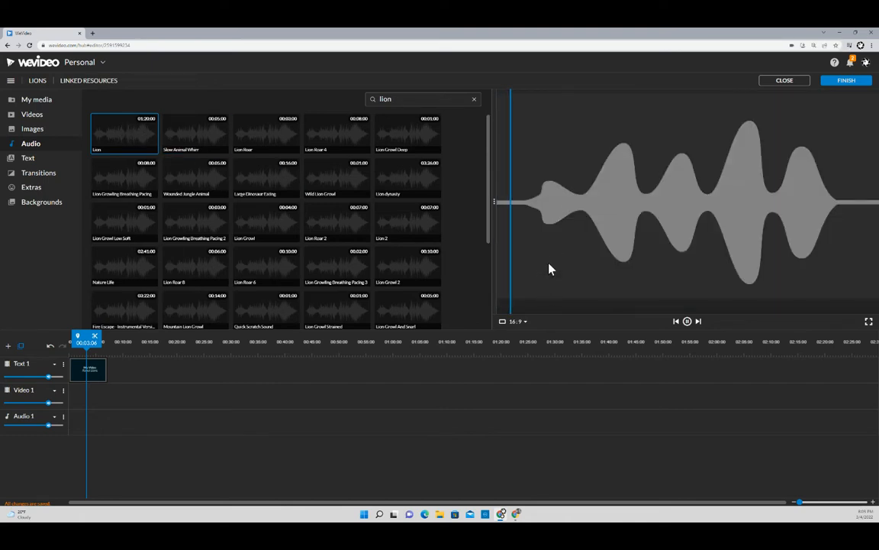
pyautogui.click(687, 323)
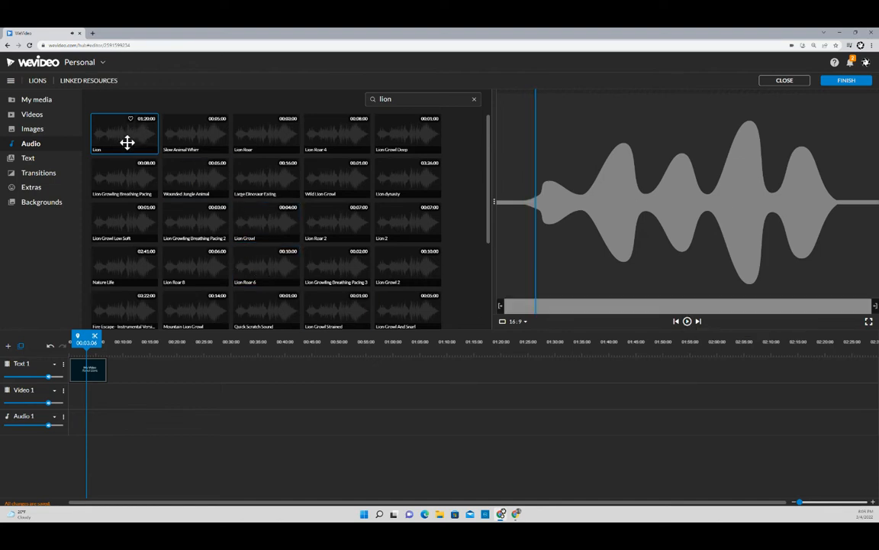
# - Drag the 1:20 Lion clip onto Audio 1 and slide it to start at 00:00
pyautogui.moveTo(126, 142); pyautogui.dragTo(149, 387)
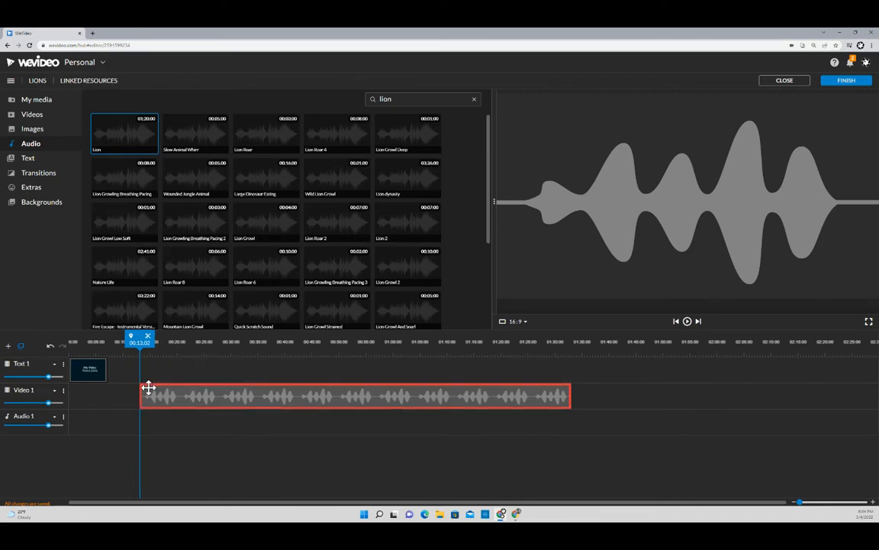
pyautogui.moveTo(149, 388); pyautogui.dragTo(149, 416)
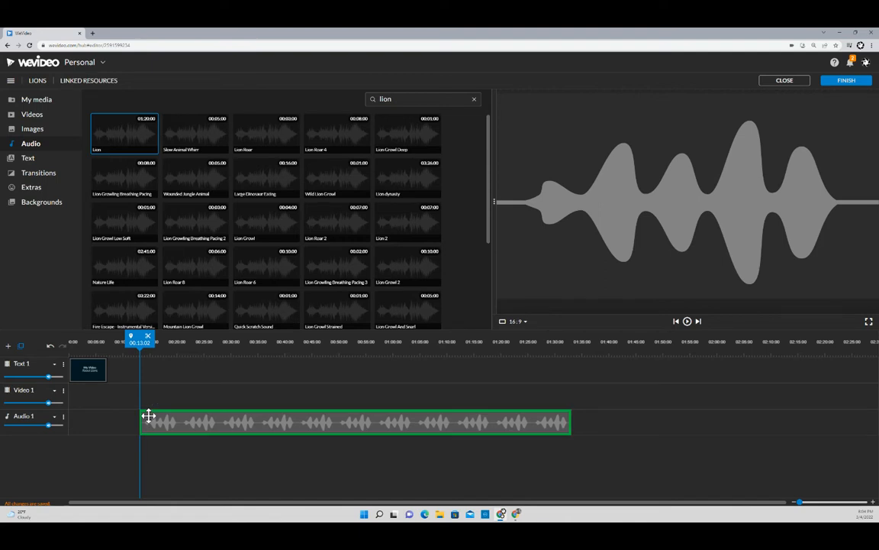
pyautogui.moveTo(148, 416); pyautogui.dragTo(147, 416)
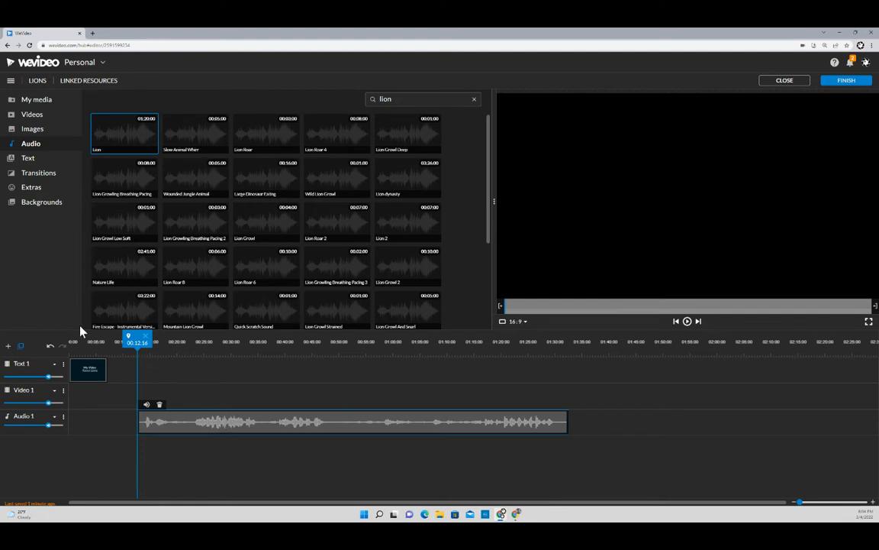
pyautogui.moveTo(81, 345)
pyautogui.mouseDown()
pyautogui.moveTo(99, 343)
pyautogui.moveTo(88, 344)
pyautogui.mouseUp()
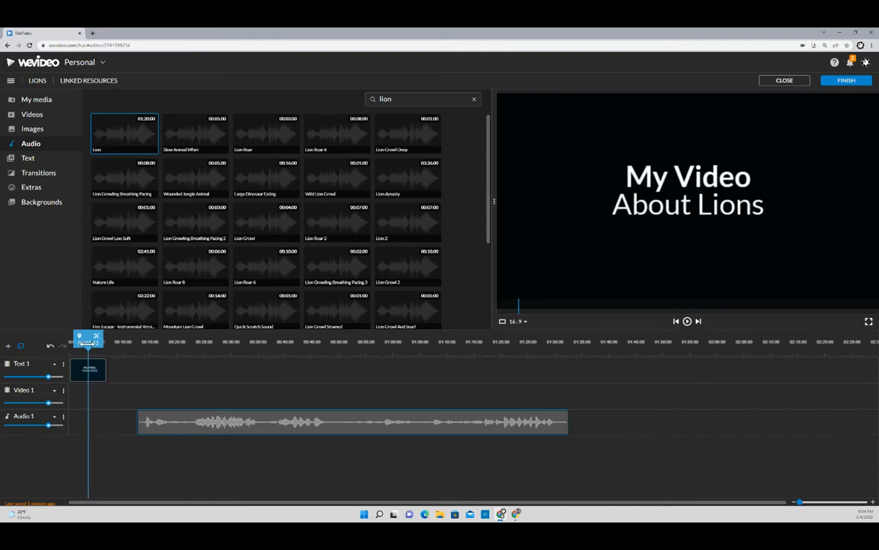
pyautogui.moveTo(177, 430); pyautogui.dragTo(108, 429)
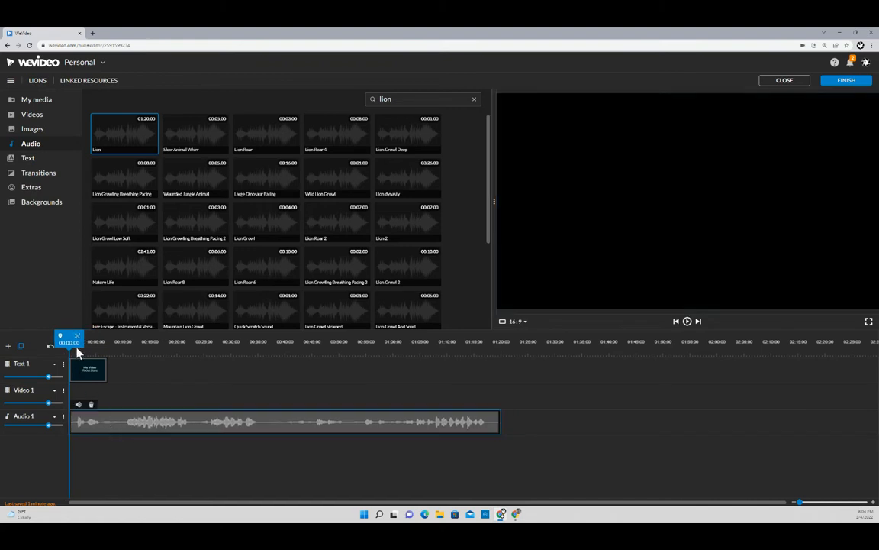
pyautogui.moveTo(66, 344)
pyautogui.mouseDown()
pyautogui.moveTo(95, 342)
pyautogui.moveTo(69, 342)
pyautogui.mouseUp()
pyautogui.click(687, 323)
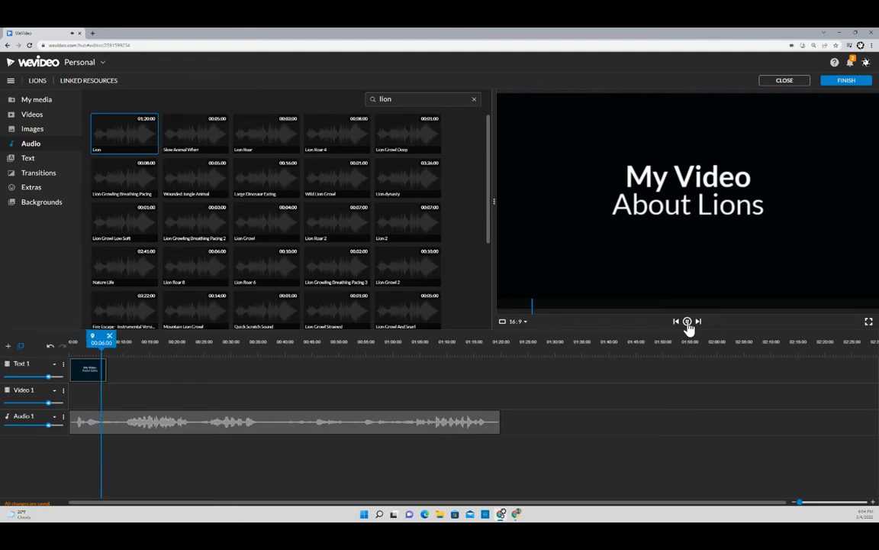
pyautogui.click(688, 323)
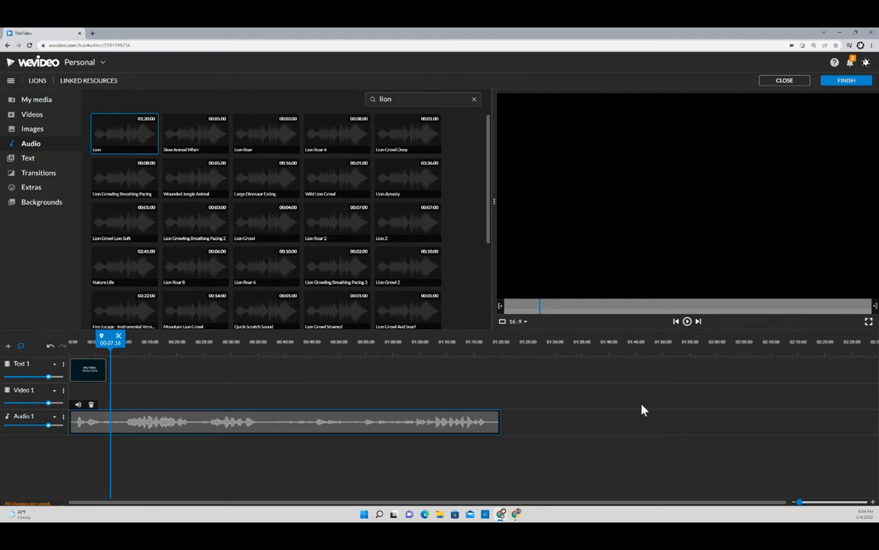
pyautogui.click(687, 321)
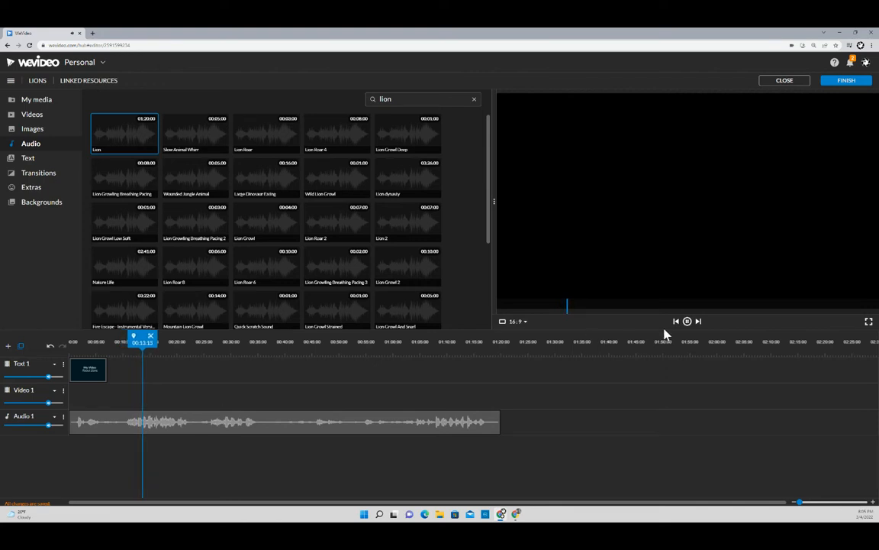
pyautogui.click(687, 324)
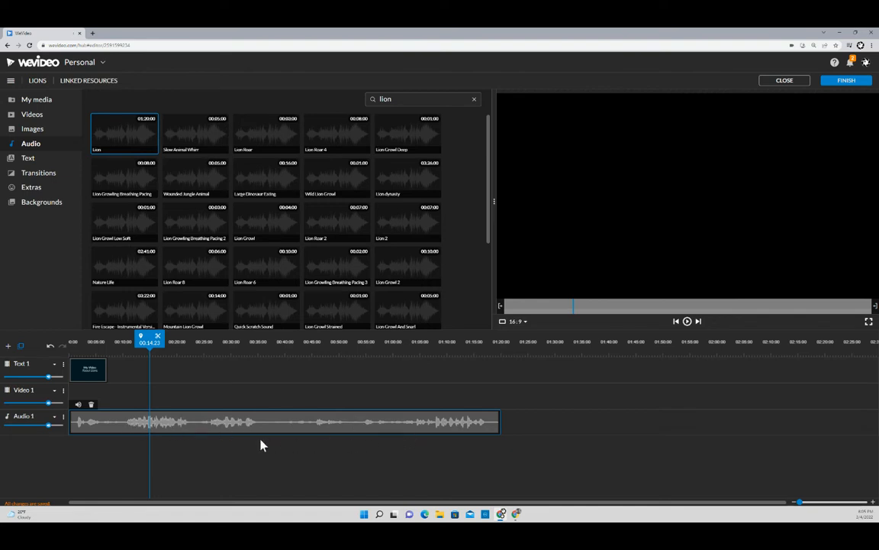
# - Search stock images for 'lion' and add the resting lion, roaring lioness and yawning lion photos after the title
pyautogui.click(34, 131)
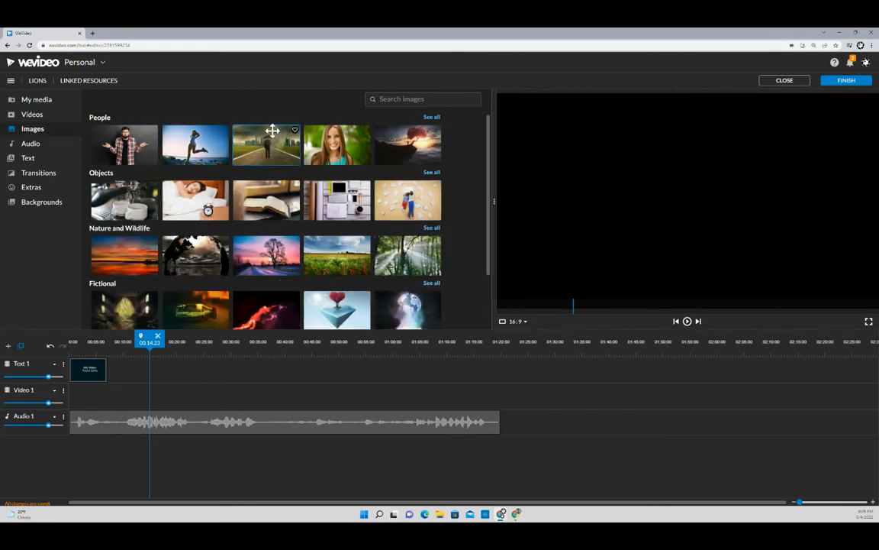
pyautogui.click(390, 100)
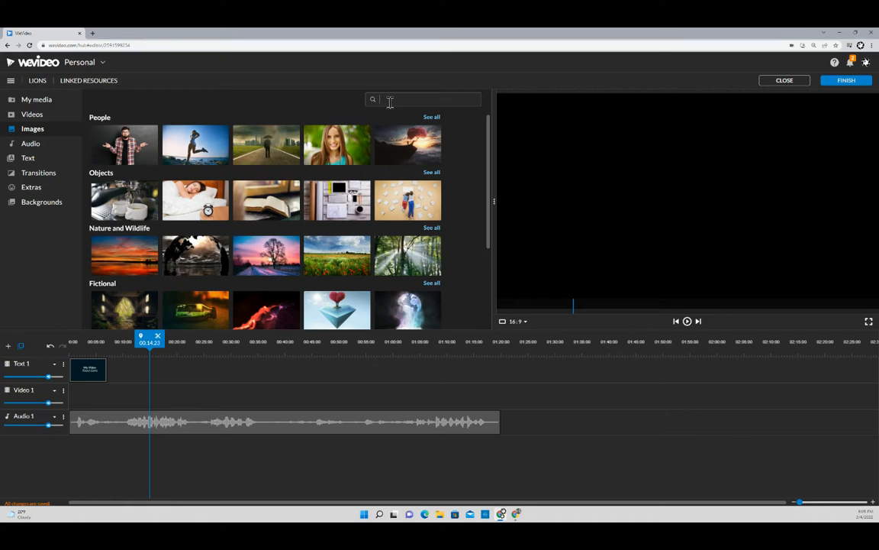
pyautogui.write('on')
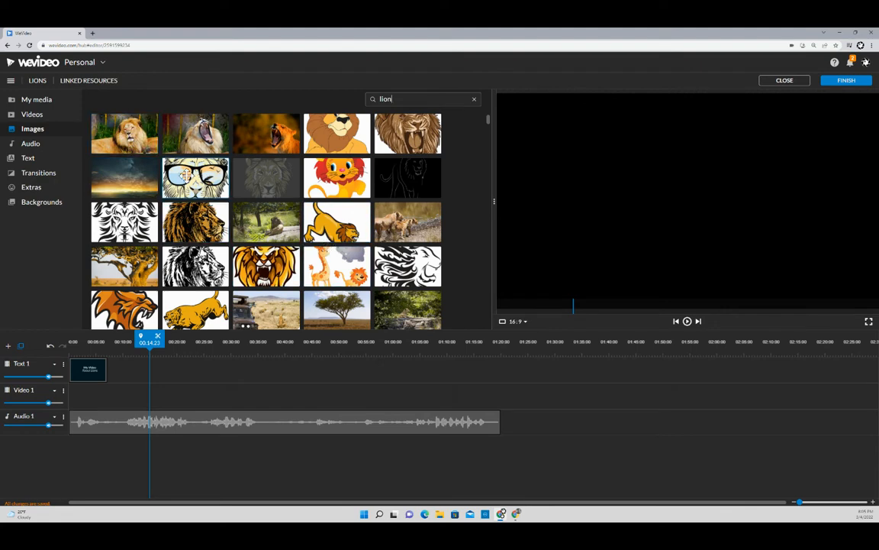
pyautogui.moveTo(128, 139); pyautogui.dragTo(120, 380)
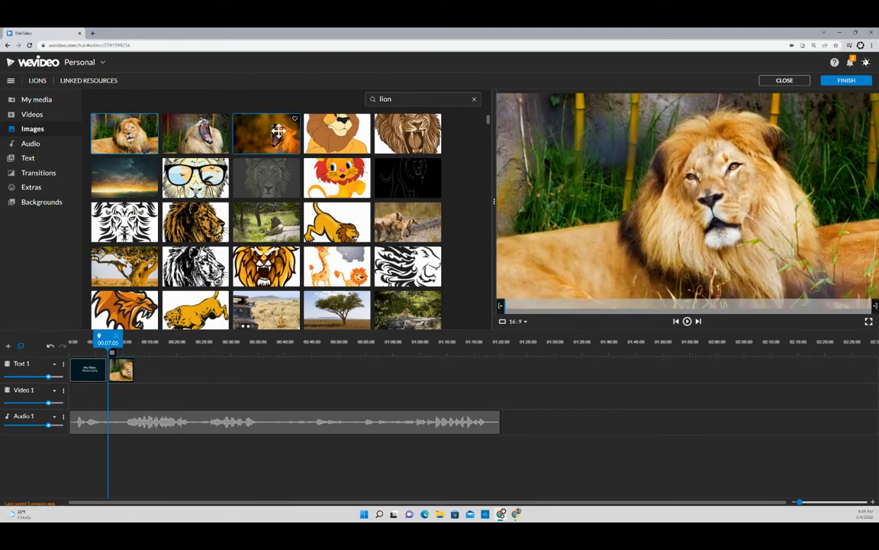
pyautogui.moveTo(278, 131); pyautogui.dragTo(144, 367)
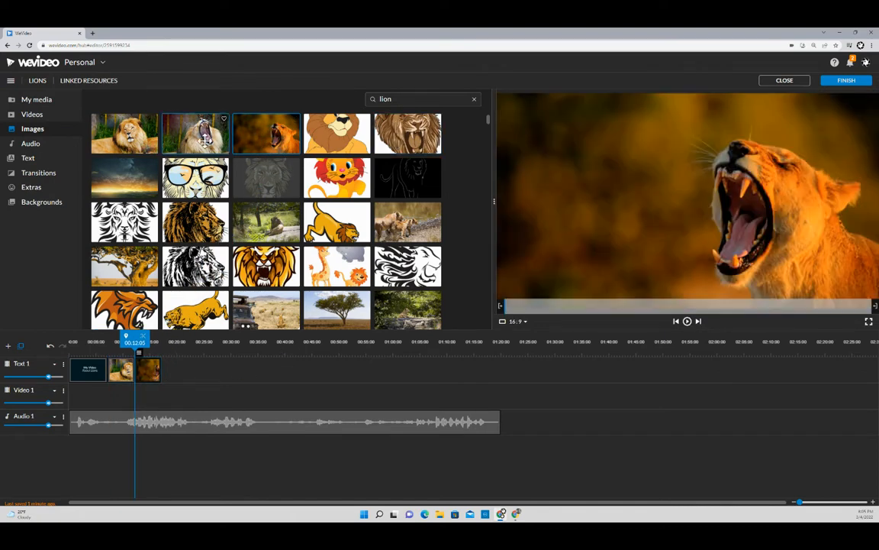
pyautogui.moveTo(205, 140); pyautogui.dragTo(174, 369)
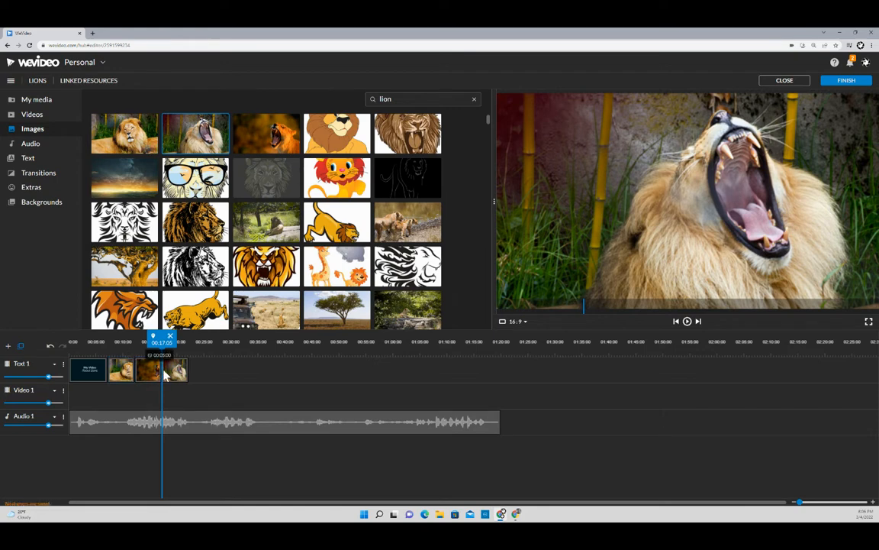
# - Lengthen the yawning-lion clip to about 9 seconds, shorten the resting lion, and close the gaps
pyautogui.click(183, 371)
pyautogui.moveTo(199, 376); pyautogui.dragTo(261, 379)
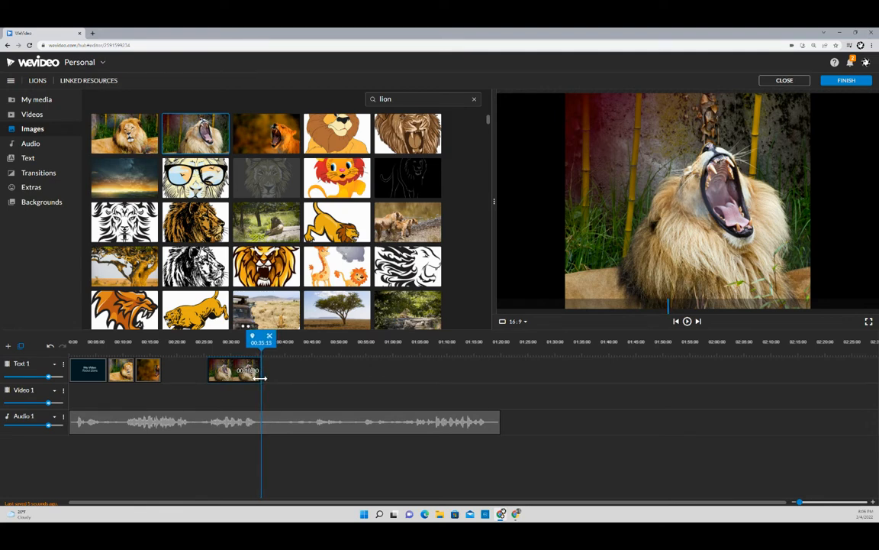
pyautogui.moveTo(262, 378); pyautogui.dragTo(260, 378)
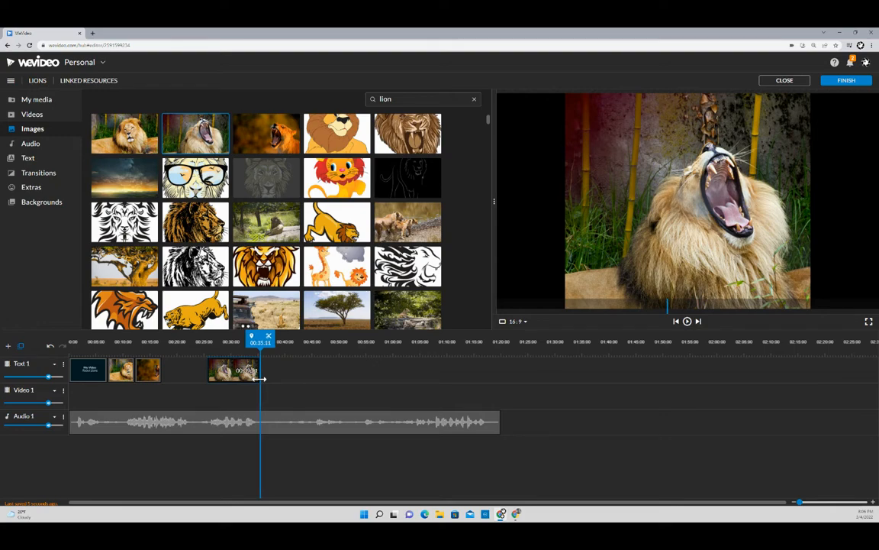
pyautogui.moveTo(238, 374); pyautogui.dragTo(226, 374)
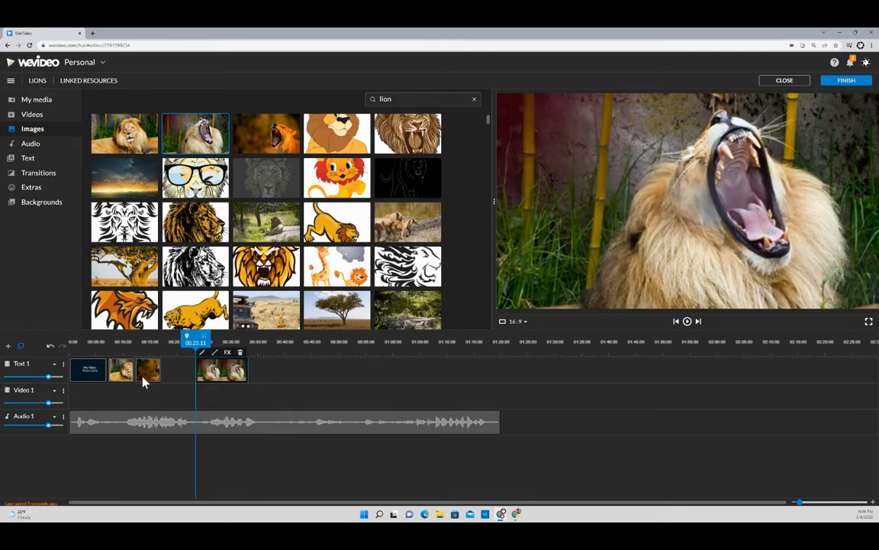
pyautogui.moveTo(143, 380)
pyautogui.mouseDown()
pyautogui.moveTo(153, 379)
pyautogui.moveTo(117, 379)
pyautogui.moveTo(145, 374)
pyautogui.moveTo(131, 374)
pyautogui.mouseUp()
pyautogui.click(125, 380)
pyautogui.moveTo(217, 374); pyautogui.dragTo(175, 387)
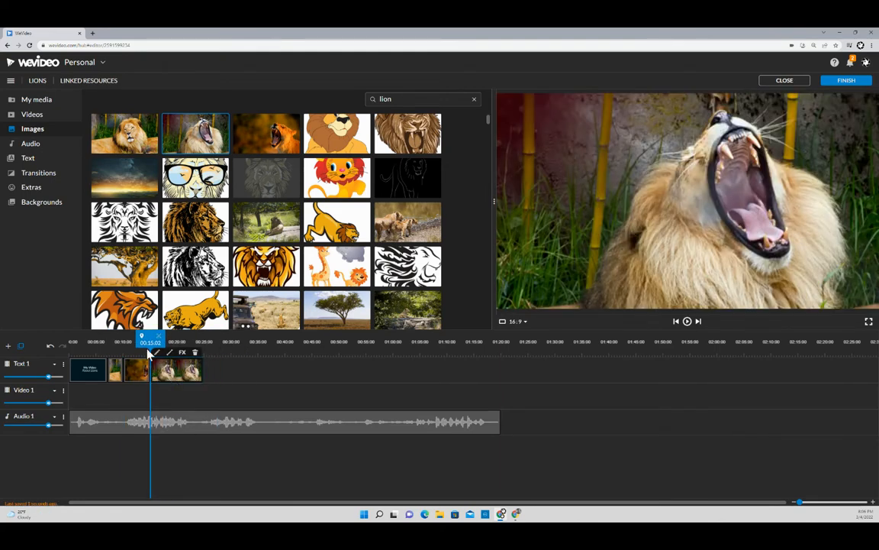
# - Play the project from the start to about 17 seconds to check the timing
pyautogui.moveTo(151, 337); pyautogui.dragTo(71, 336)
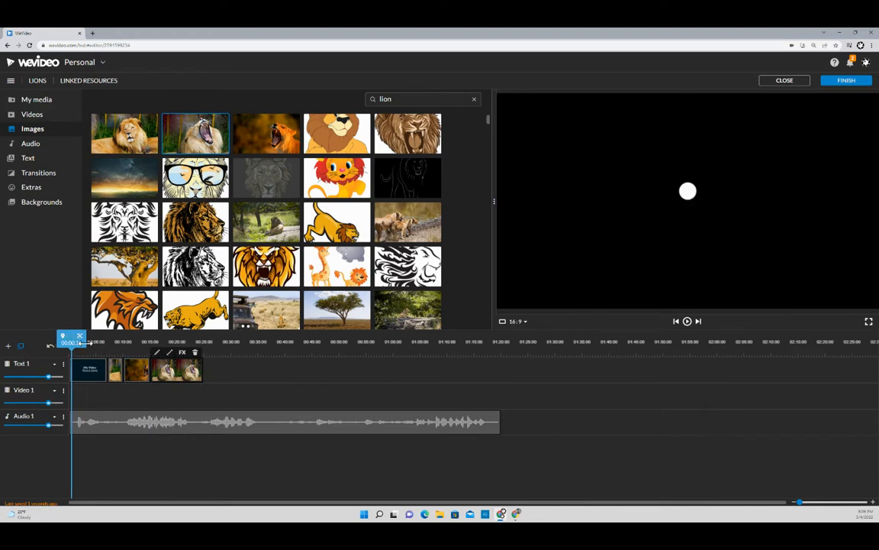
pyautogui.click(687, 322)
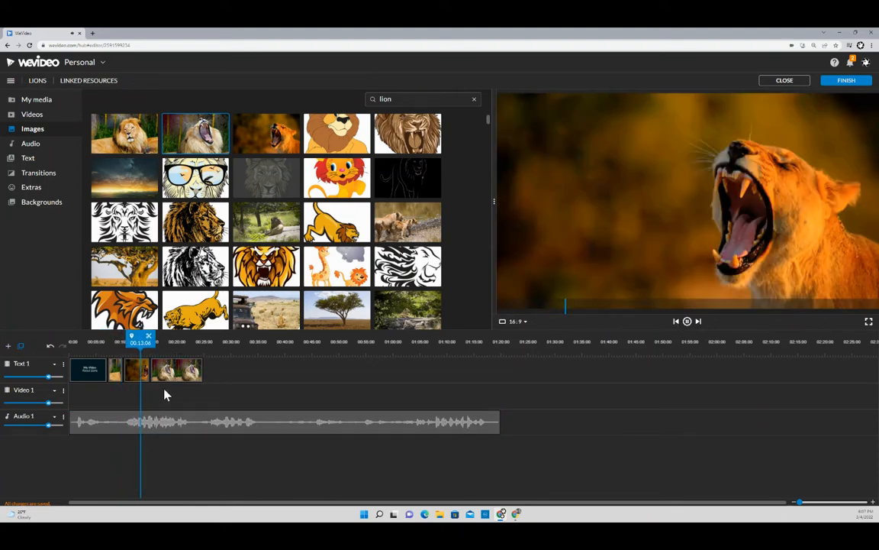
pyautogui.click(687, 321)
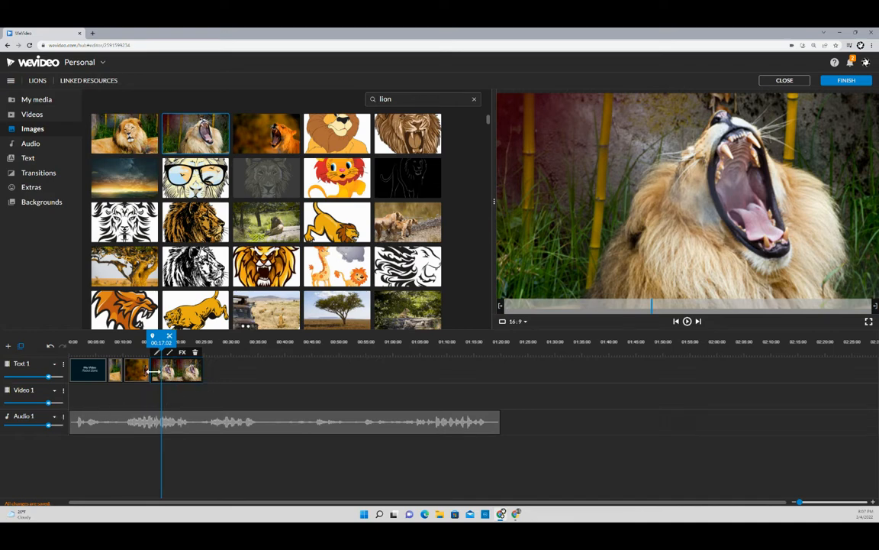
# - Browse the transitions library, previewing Cross fade and Curtains
pyautogui.click(42, 174)
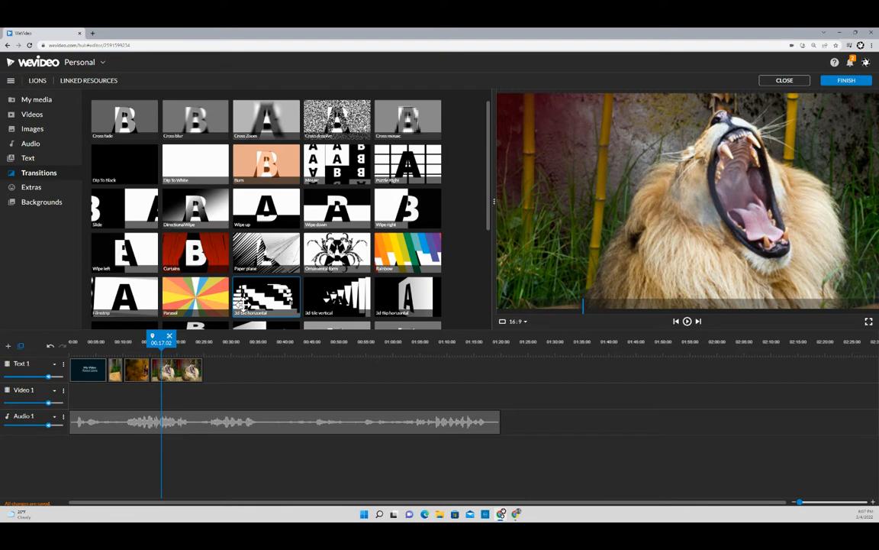
pyautogui.click(120, 122)
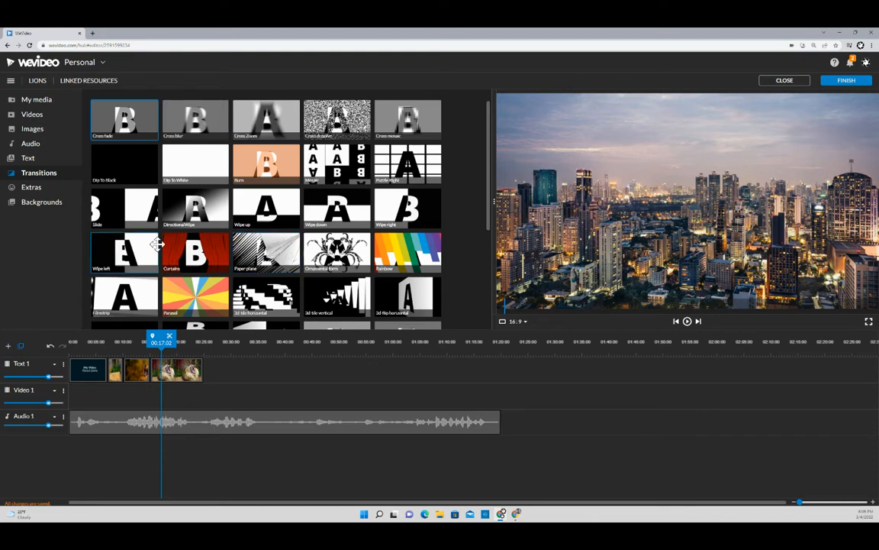
pyautogui.click(190, 245)
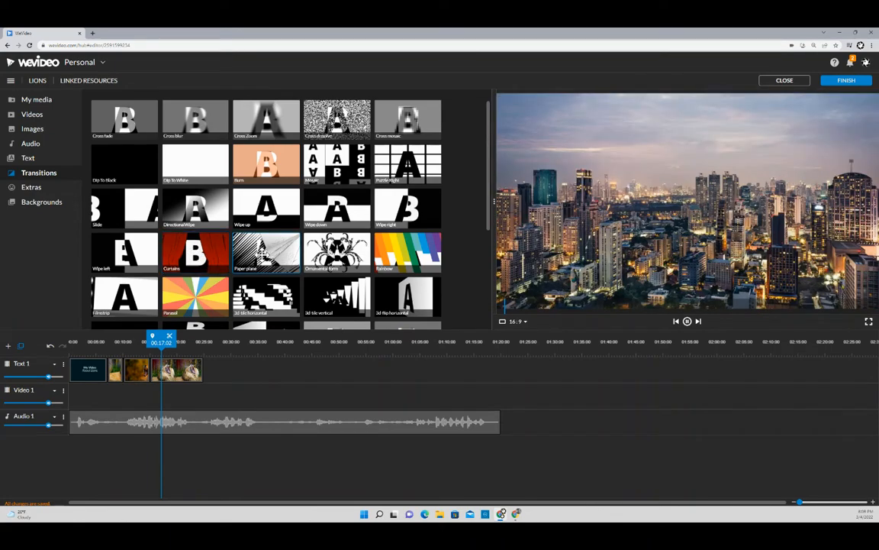
pyautogui.moveTo(262, 256)
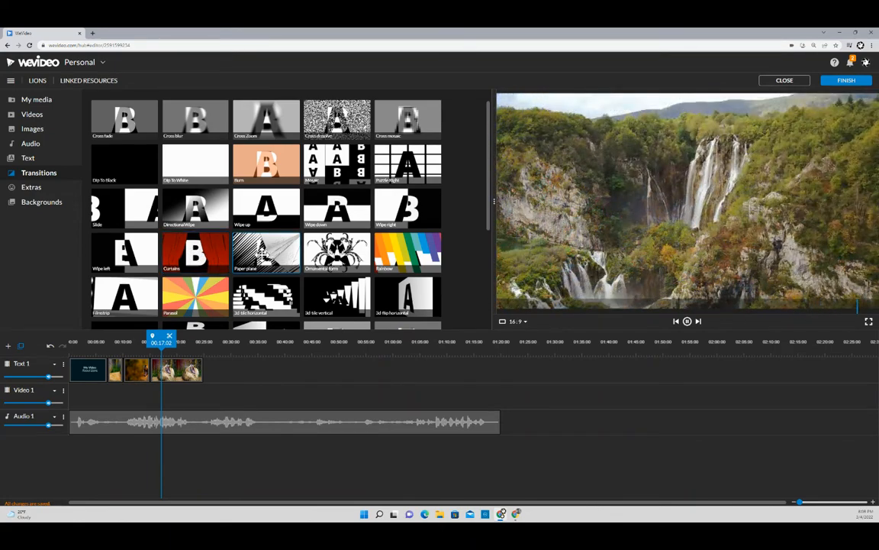
pyautogui.moveTo(343, 261)
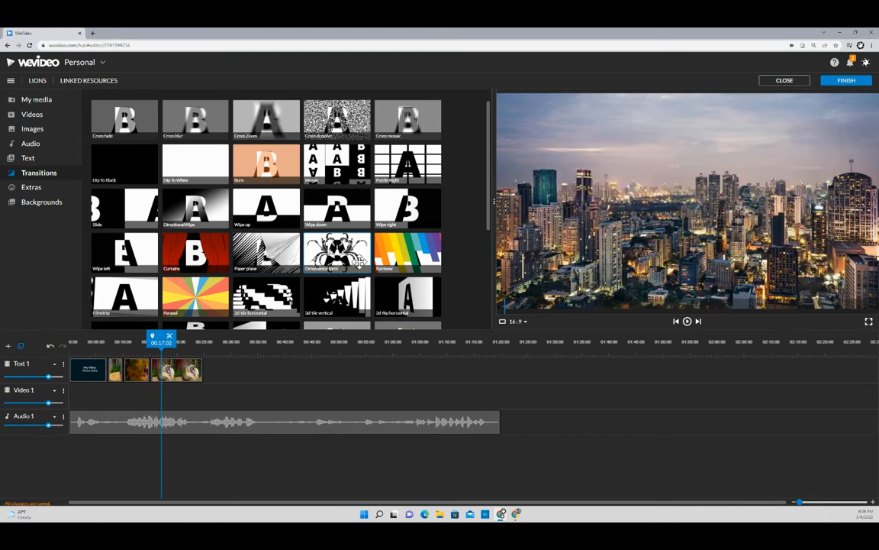
pyautogui.scroll(-3, 271, 261)
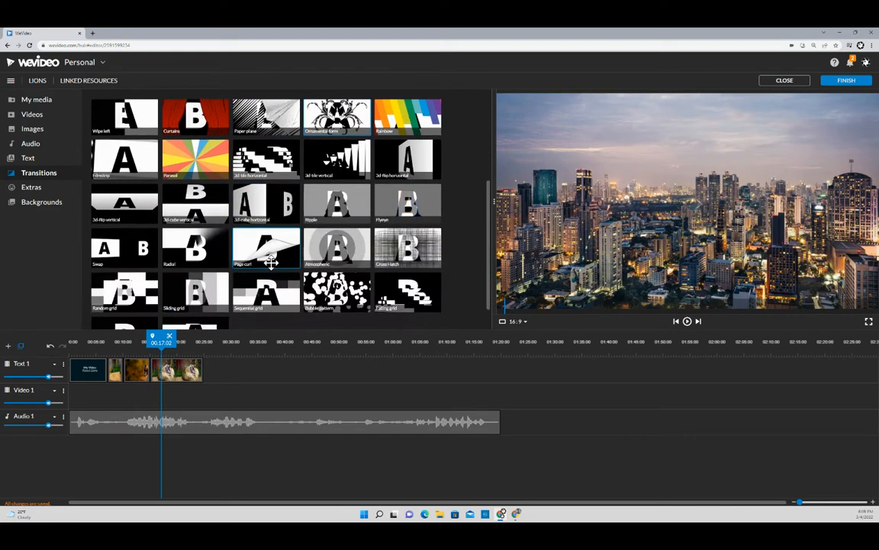
pyautogui.scroll(5, 271, 261)
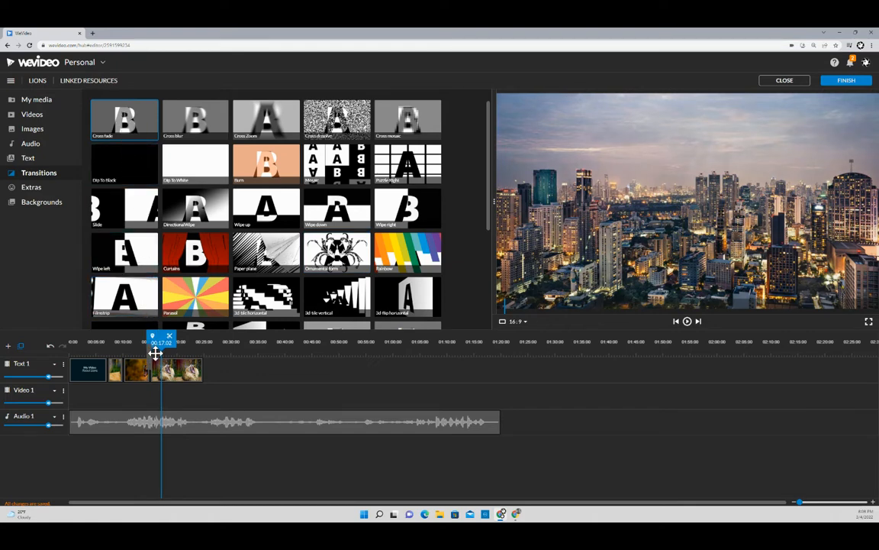
# - Place Dip To White and two Cross fades at the lion clip joins on Text 1, then play them
pyautogui.moveTo(155, 352); pyautogui.dragTo(146, 340)
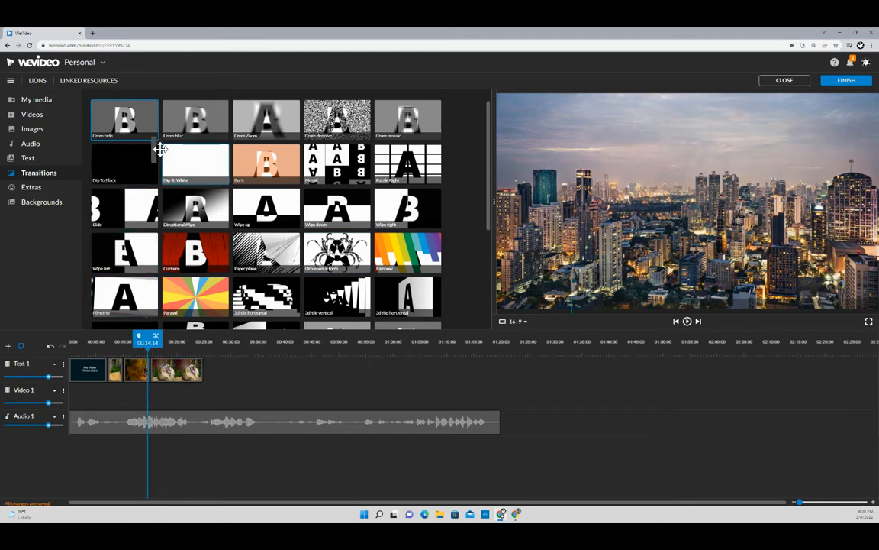
pyautogui.moveTo(160, 148); pyautogui.dragTo(151, 378)
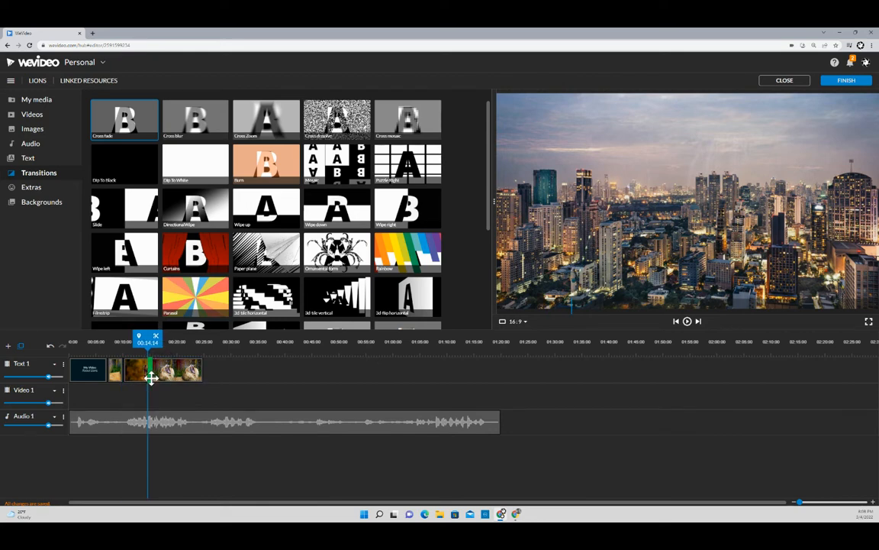
pyautogui.moveTo(151, 378); pyautogui.dragTo(150, 379)
pyautogui.moveTo(139, 128); pyautogui.dragTo(150, 369)
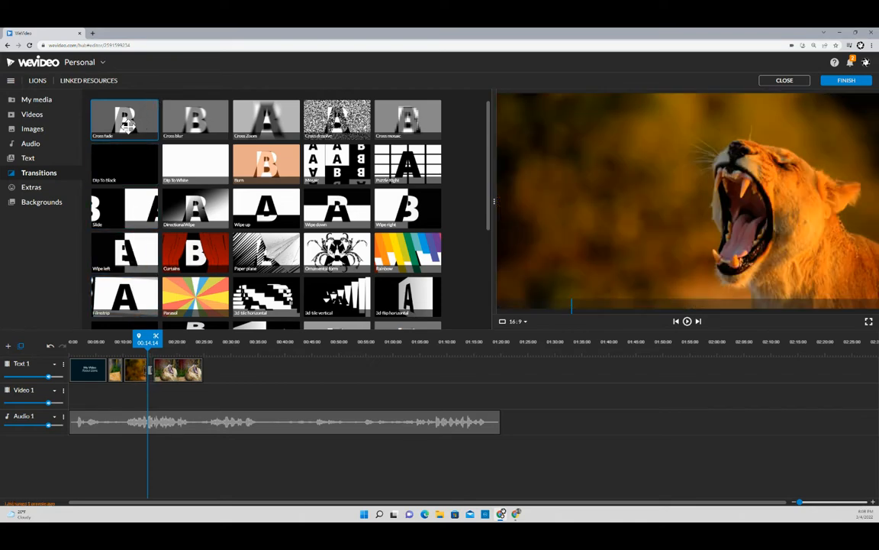
pyautogui.moveTo(125, 126)
pyautogui.mouseDown()
pyautogui.moveTo(115, 298)
pyautogui.moveTo(122, 369)
pyautogui.mouseUp()
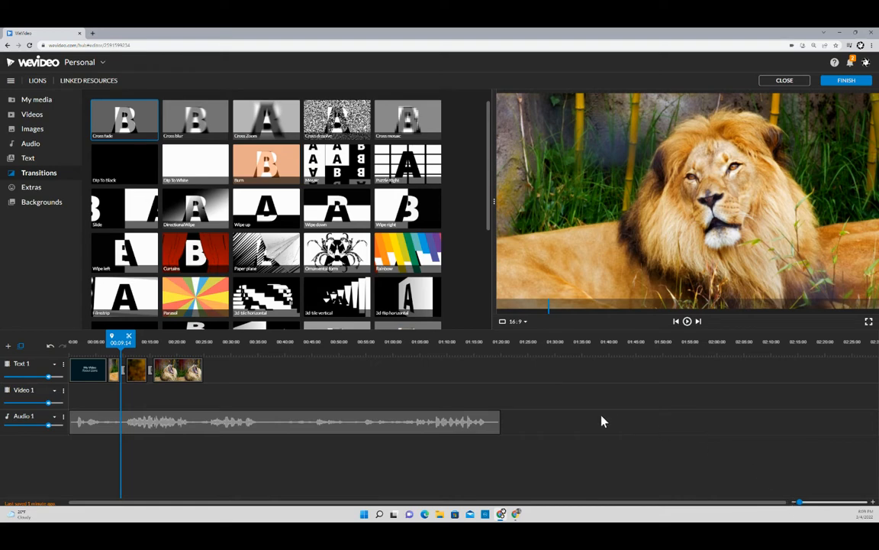
pyautogui.moveTo(121, 340); pyautogui.dragTo(113, 341)
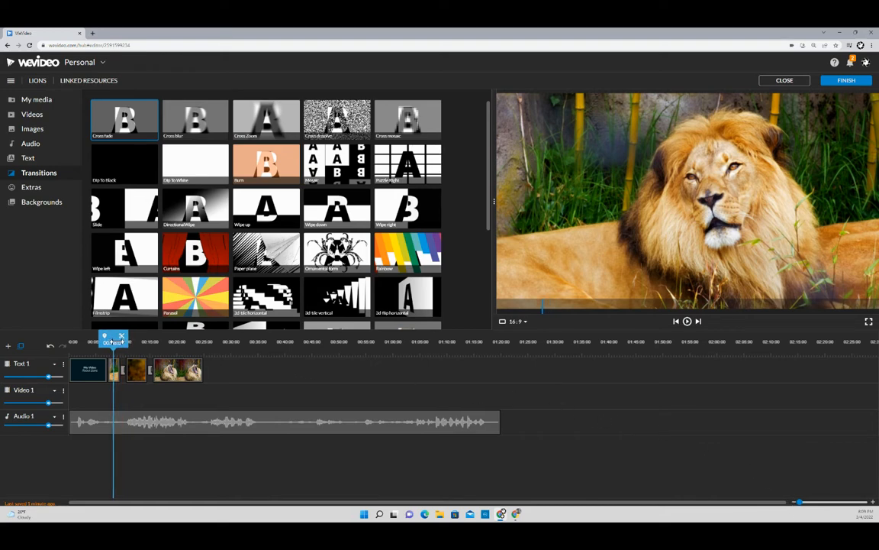
pyautogui.click(687, 322)
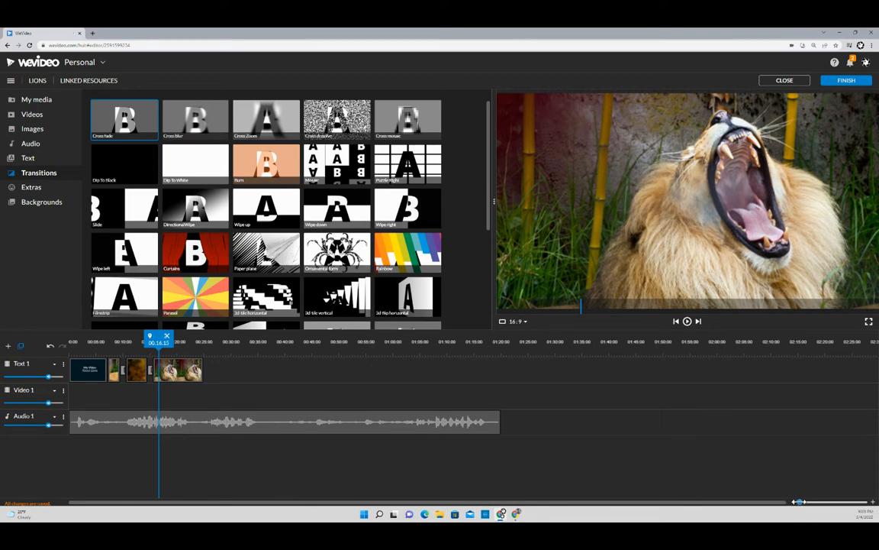
# - Zoom the timeline in and jump to 00:08:03 on the resting-lion clip
pyautogui.moveTo(799, 502); pyautogui.dragTo(801, 501)
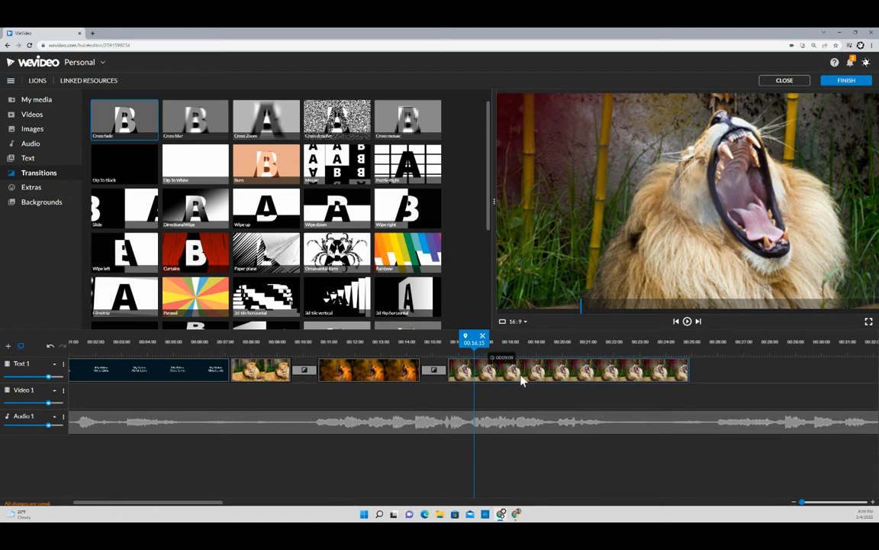
pyautogui.click(255, 371)
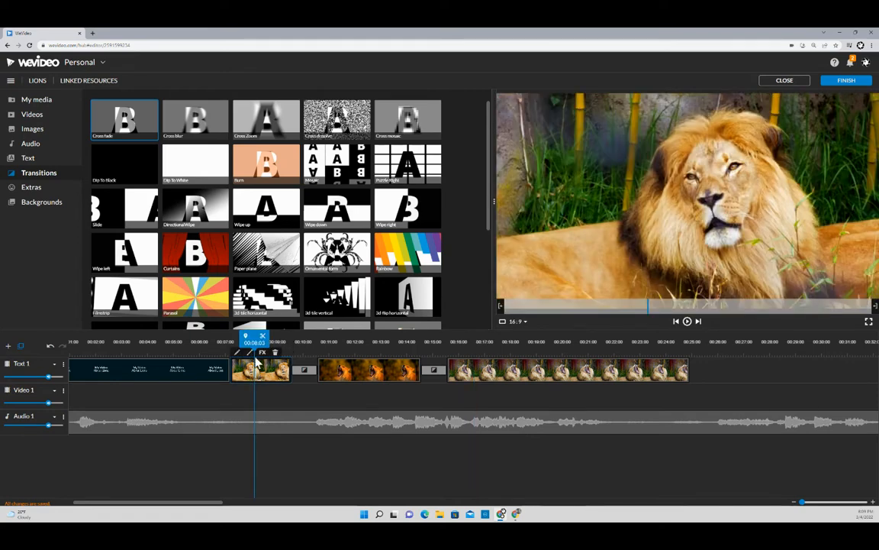
# - Give the resting-lion clip a 1-second fade-in and preview the change from the title
pyautogui.click(251, 354)
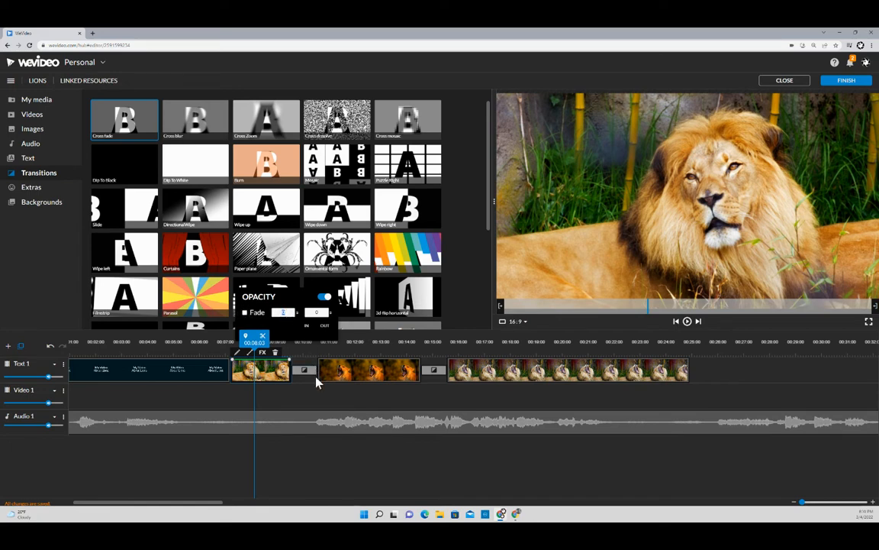
pyautogui.write('1')
pyautogui.moveTo(254, 338); pyautogui.dragTo(217, 338)
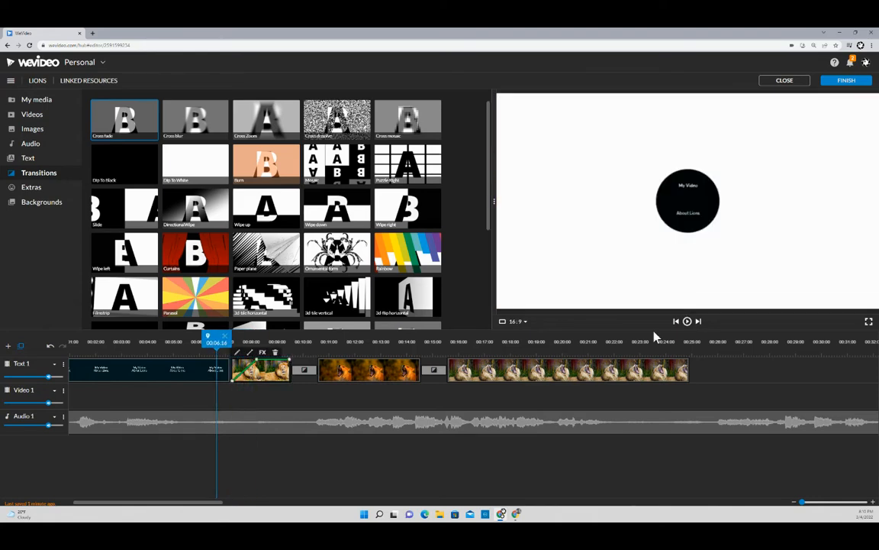
pyautogui.click(687, 322)
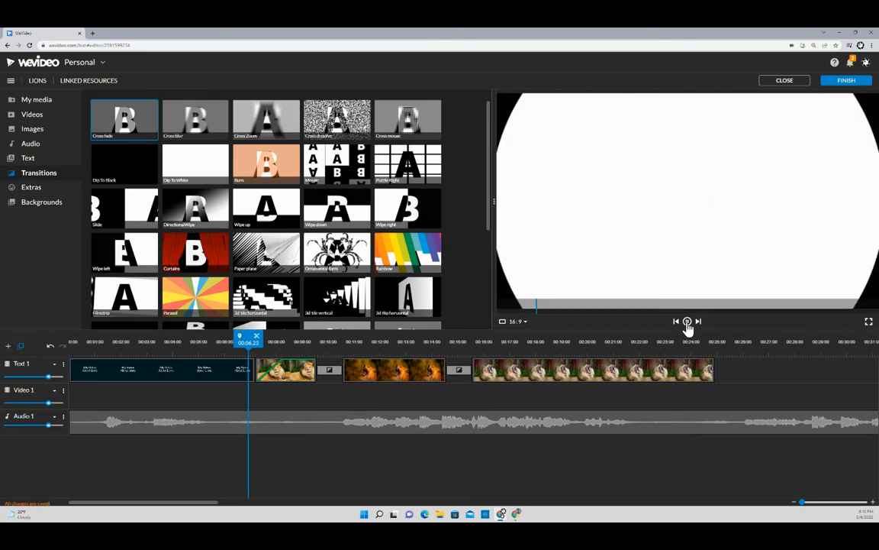
pyautogui.click(687, 322)
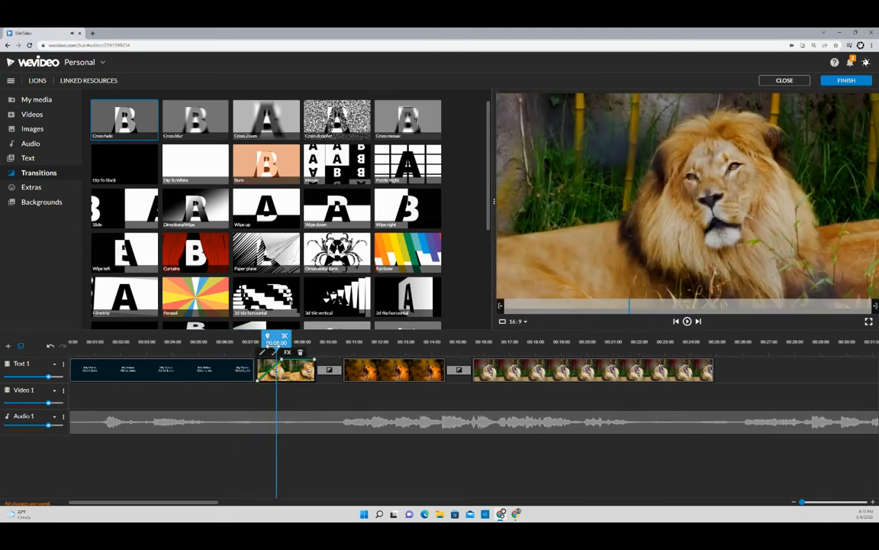
pyautogui.moveTo(273, 338); pyautogui.dragTo(242, 339)
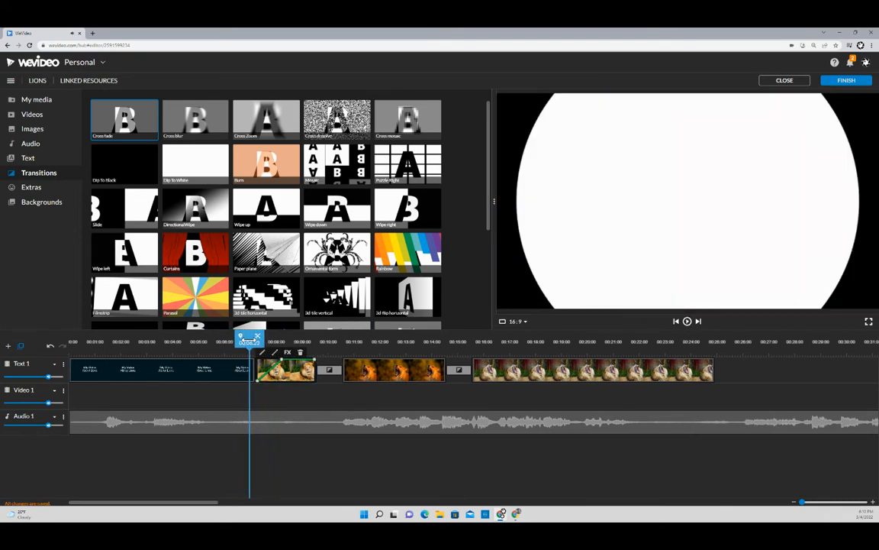
pyautogui.click(687, 322)
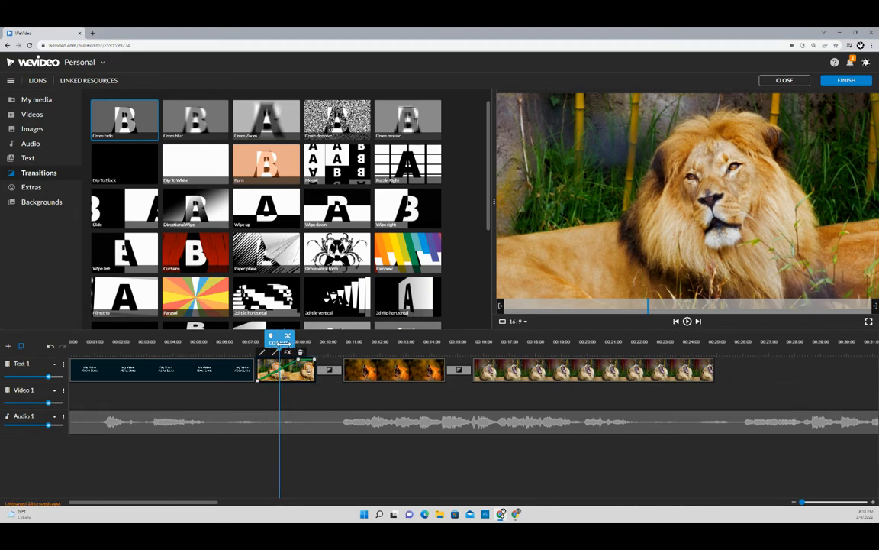
# - Increase the resting-lion fade-in to 2 seconds and preview it again
pyautogui.moveTo(281, 343); pyautogui.dragTo(265, 343)
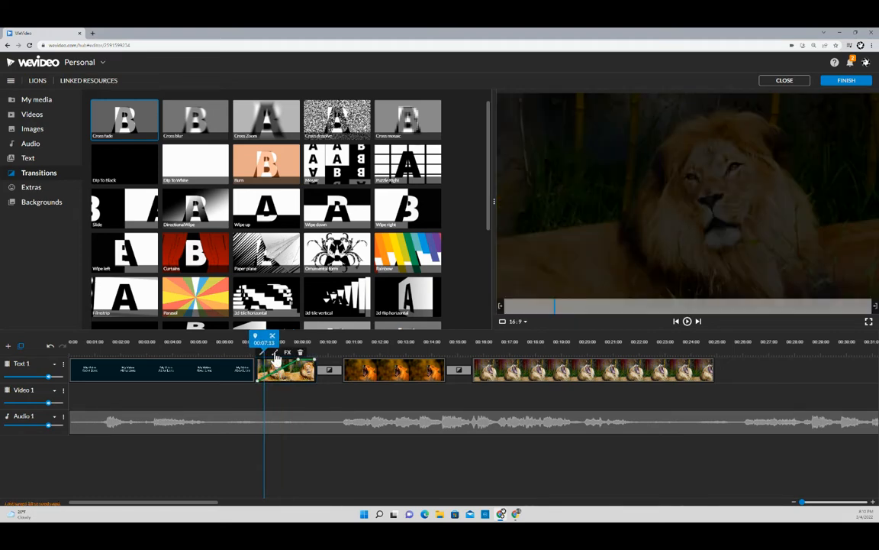
pyautogui.click(275, 352)
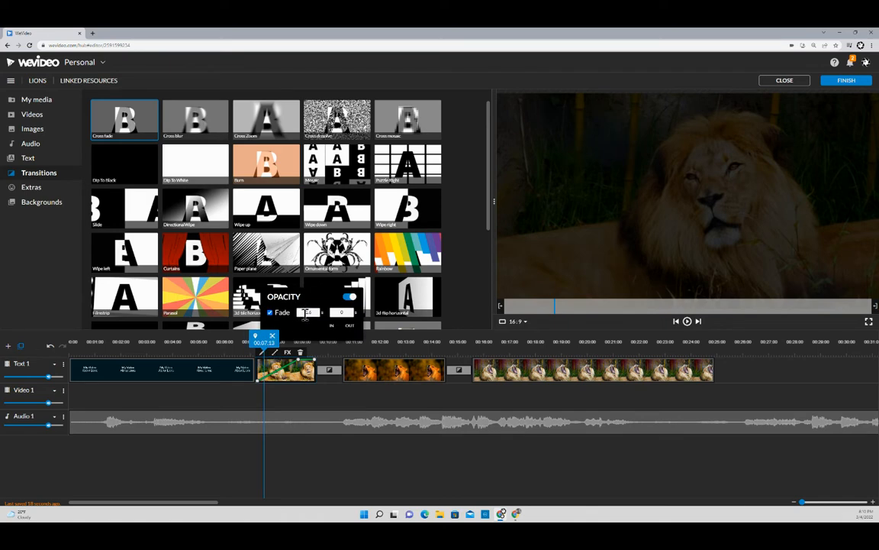
pyautogui.write('2')
pyautogui.moveTo(263, 344); pyautogui.dragTo(252, 343)
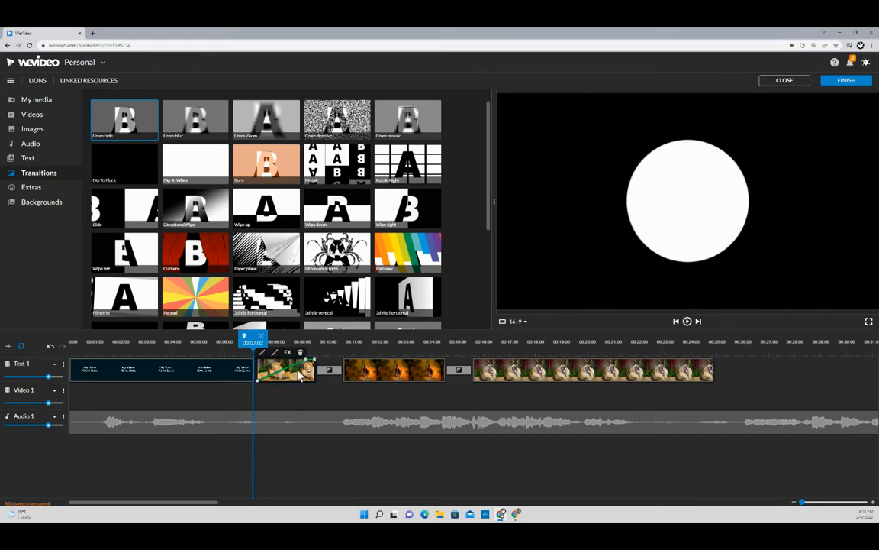
pyautogui.click(687, 321)
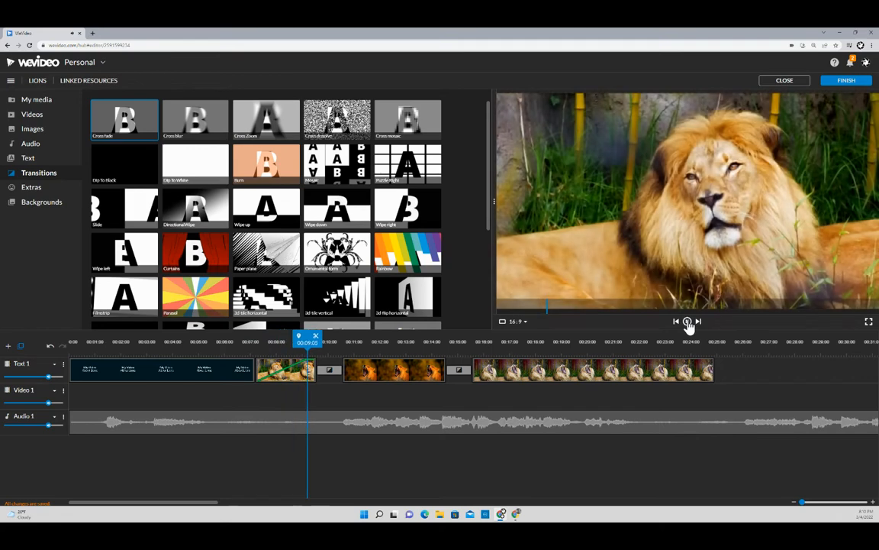
# - Set Fade OUT to 2 seconds on the last lion clip and preview from 00:22
pyautogui.click(687, 321)
pyautogui.click(692, 372)
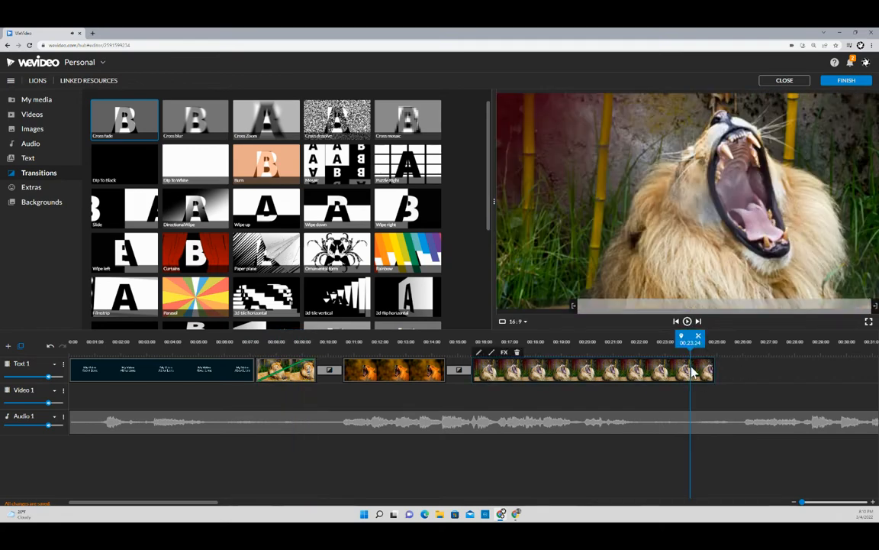
pyautogui.moveTo(697, 346)
pyautogui.mouseDown()
pyautogui.moveTo(714, 347)
pyautogui.moveTo(690, 348)
pyautogui.mouseUp()
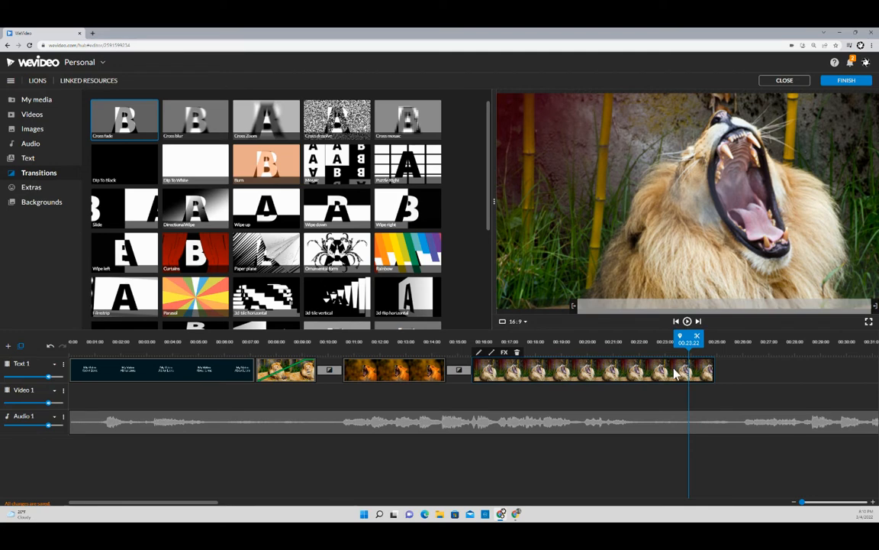
pyautogui.click(491, 352)
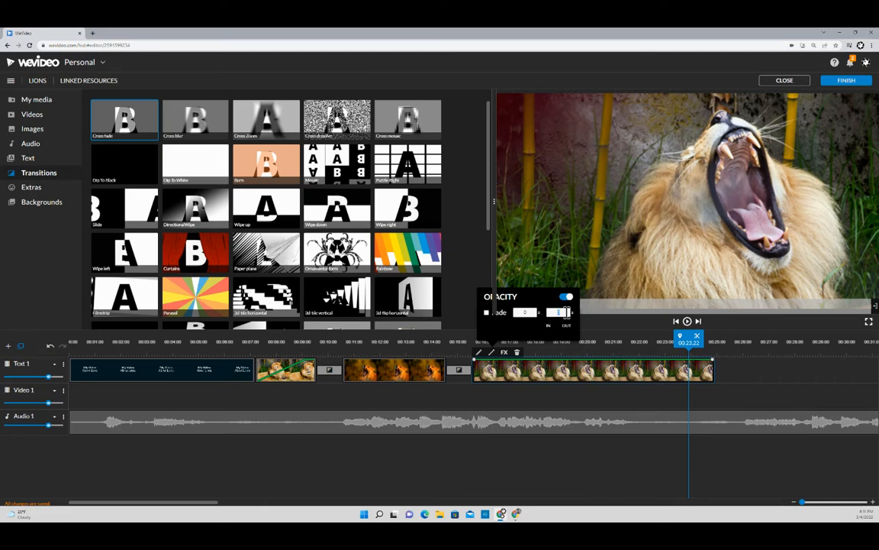
pyautogui.write('2')
pyautogui.click(638, 345)
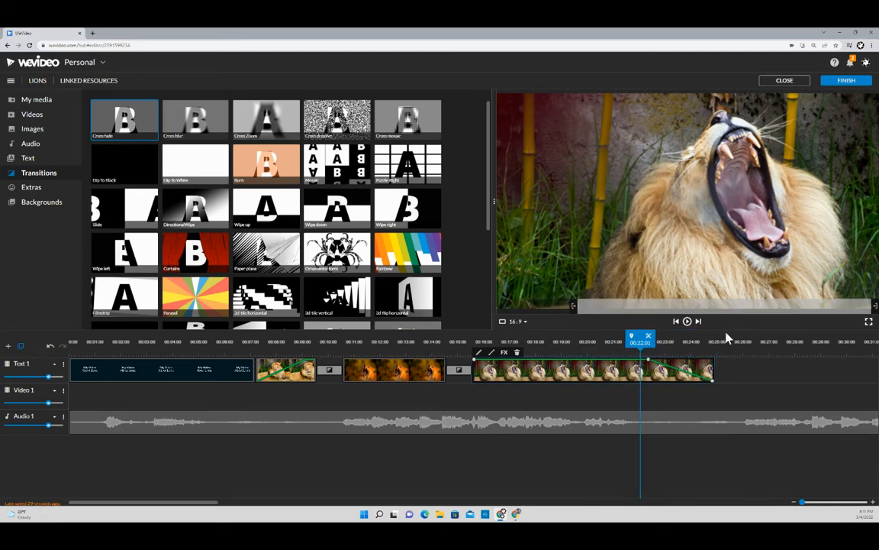
pyautogui.click(687, 323)
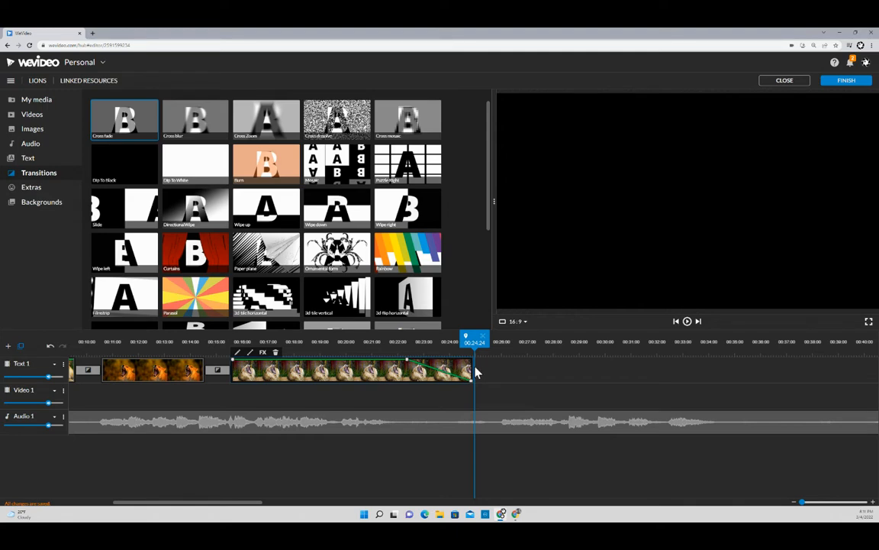
# - Extend the last lion clip to about 00:25 and trim the Lion music to end at 01:07:12
pyautogui.moveTo(475, 371); pyautogui.dragTo(471, 369)
pyautogui.moveTo(450, 370); pyautogui.dragTo(479, 370)
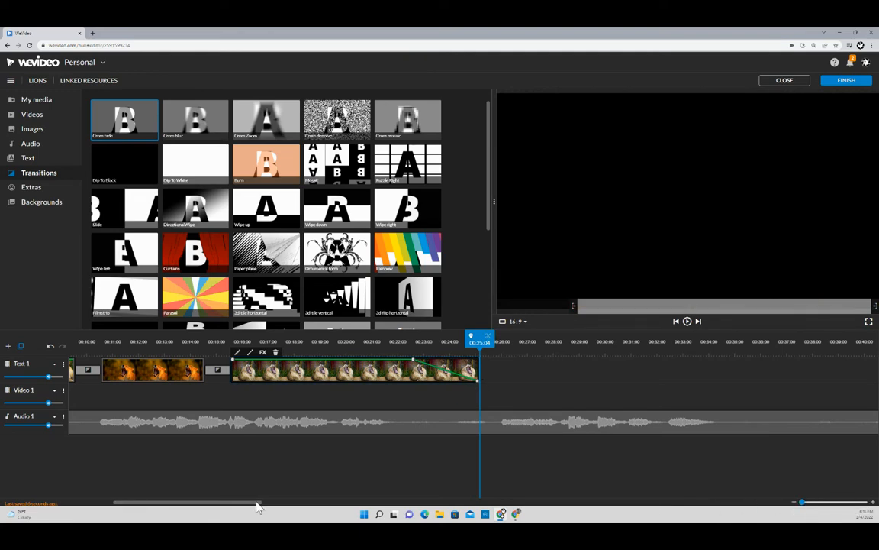
pyautogui.moveTo(257, 503); pyautogui.dragTo(519, 510)
pyautogui.click(556, 428)
pyautogui.moveTo(556, 427); pyautogui.dragTo(241, 422)
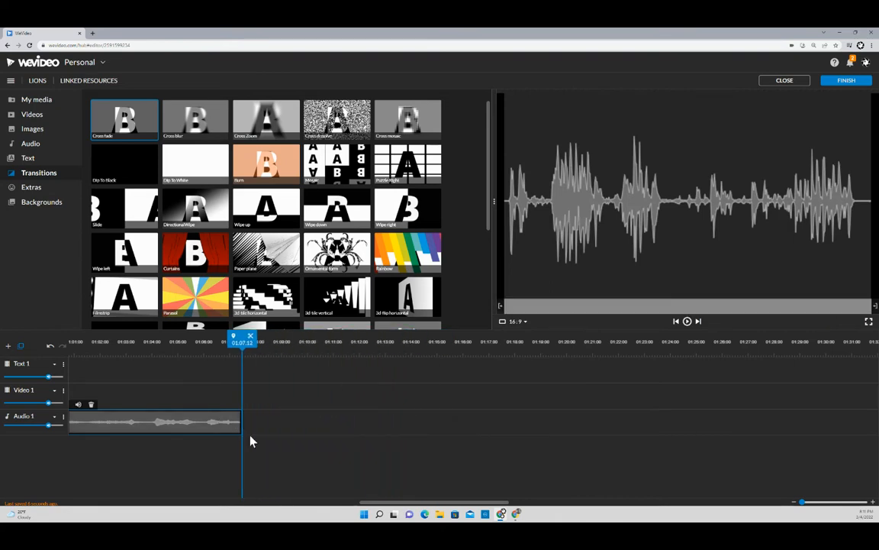
# - Set the playhead to 00:25.16, where the final lion clip ends
pyautogui.moveTo(370, 510); pyautogui.dragTo(161, 499)
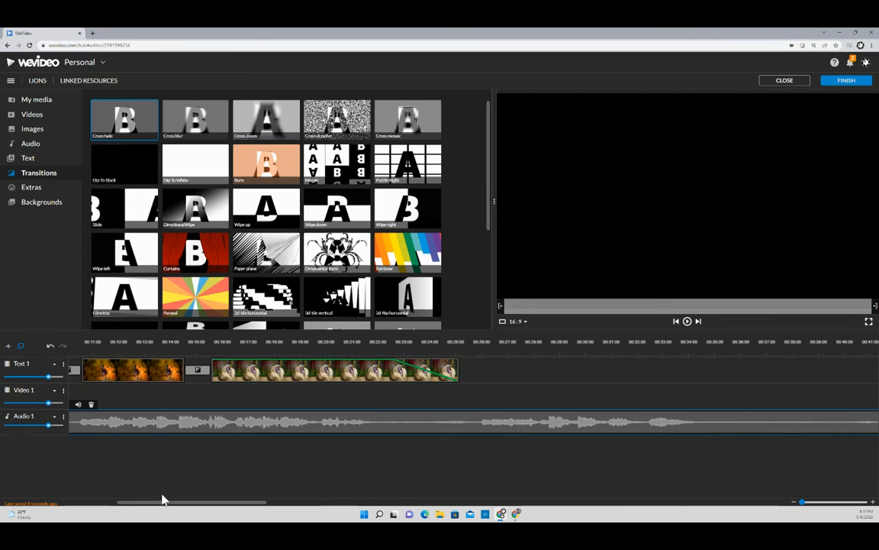
pyautogui.click(469, 343)
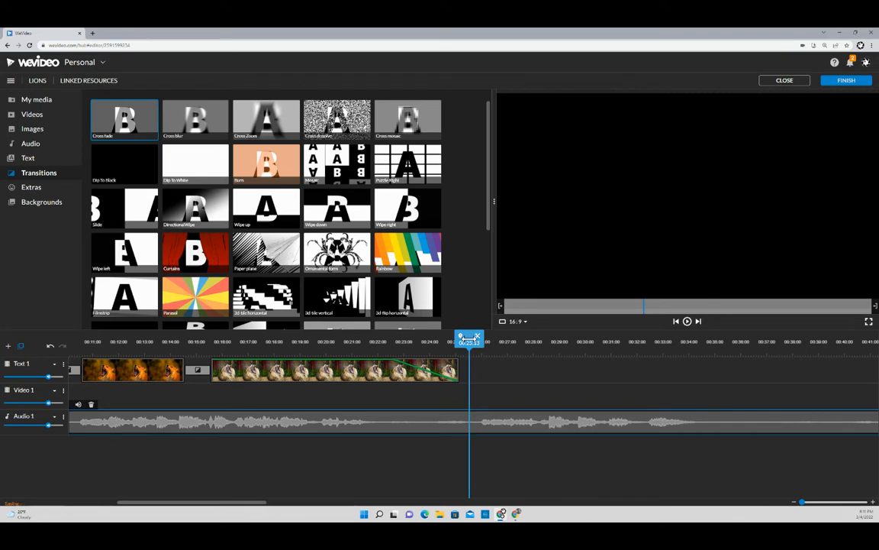
pyautogui.moveTo(470, 341)
pyautogui.mouseDown()
pyautogui.moveTo(479, 341)
pyautogui.moveTo(471, 342)
pyautogui.mouseUp()
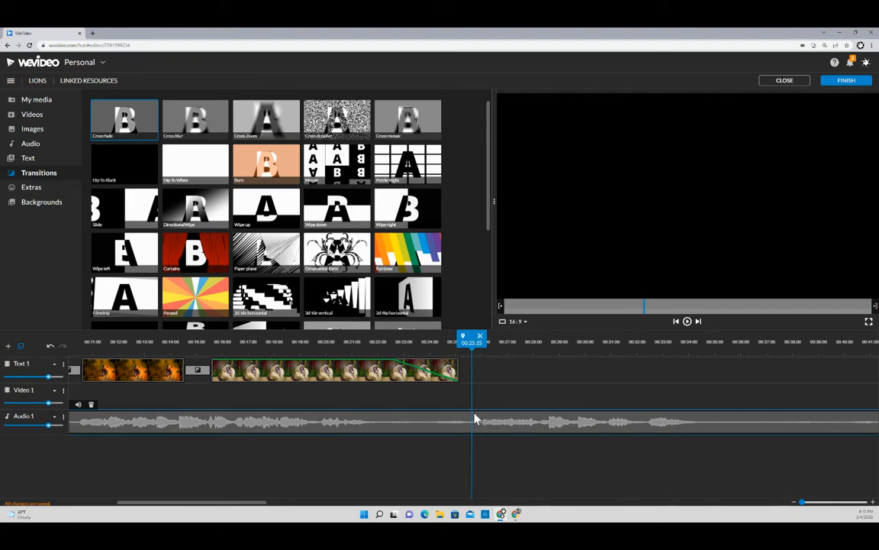
pyautogui.click(436, 371)
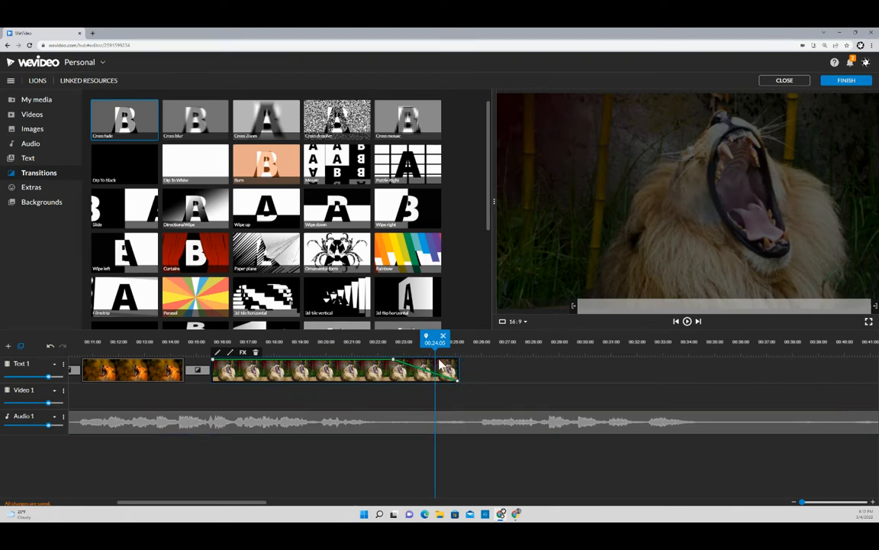
pyautogui.click(456, 423)
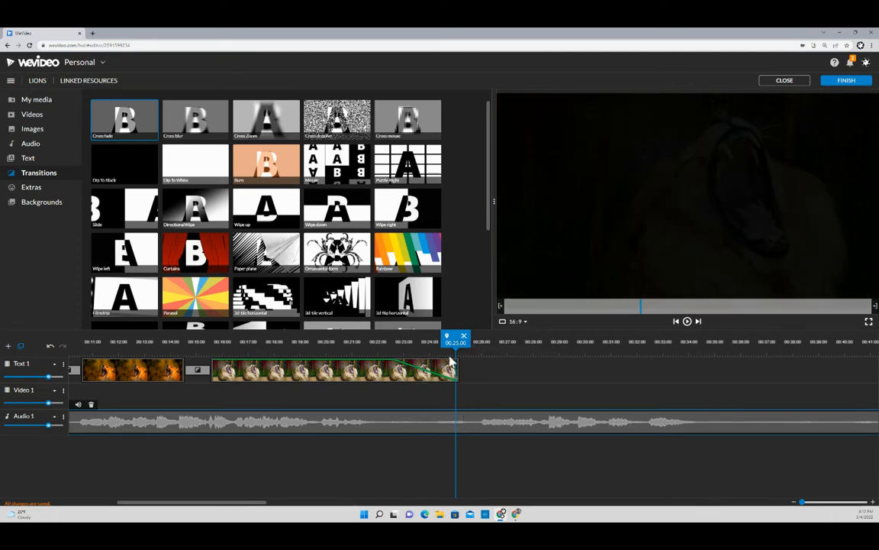
pyautogui.moveTo(455, 338); pyautogui.dragTo(473, 339)
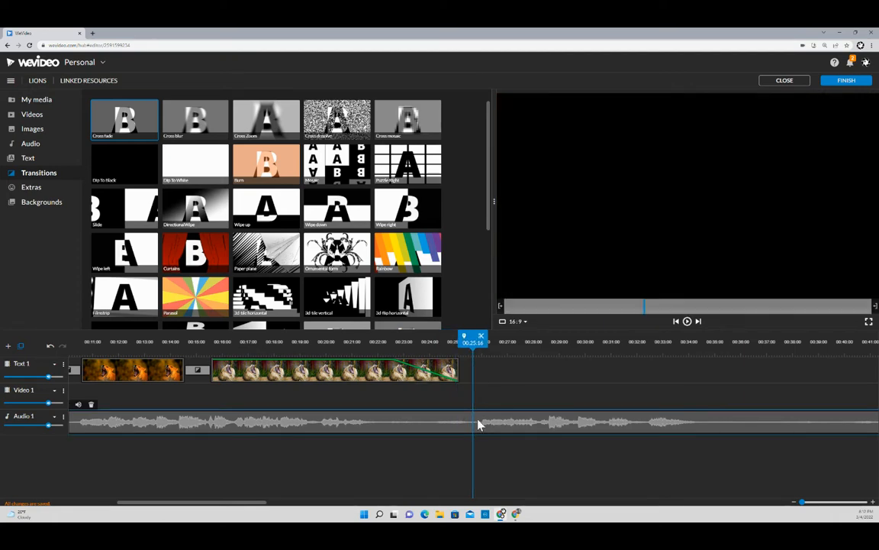
# - Split the Lion music at about 00:25 and delete the leftover part after the split
pyautogui.click(481, 336)
pyautogui.moveTo(473, 340)
pyautogui.mouseDown()
pyautogui.moveTo(463, 341)
pyautogui.moveTo(499, 348)
pyautogui.moveTo(457, 345)
pyautogui.mouseUp()
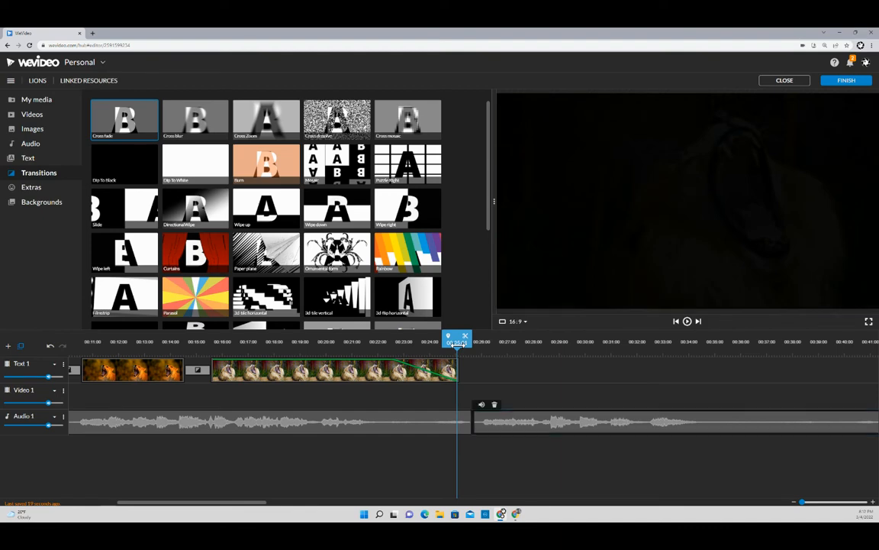
pyautogui.click(688, 322)
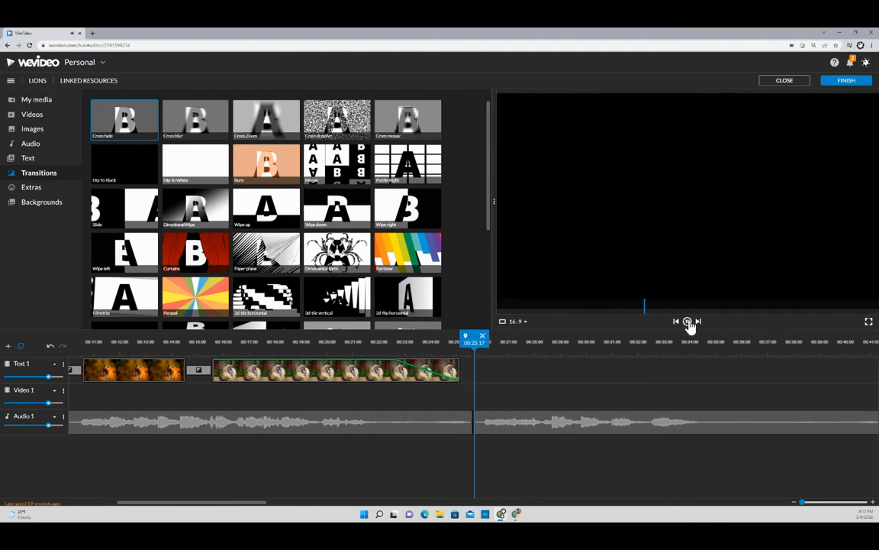
pyautogui.click(688, 322)
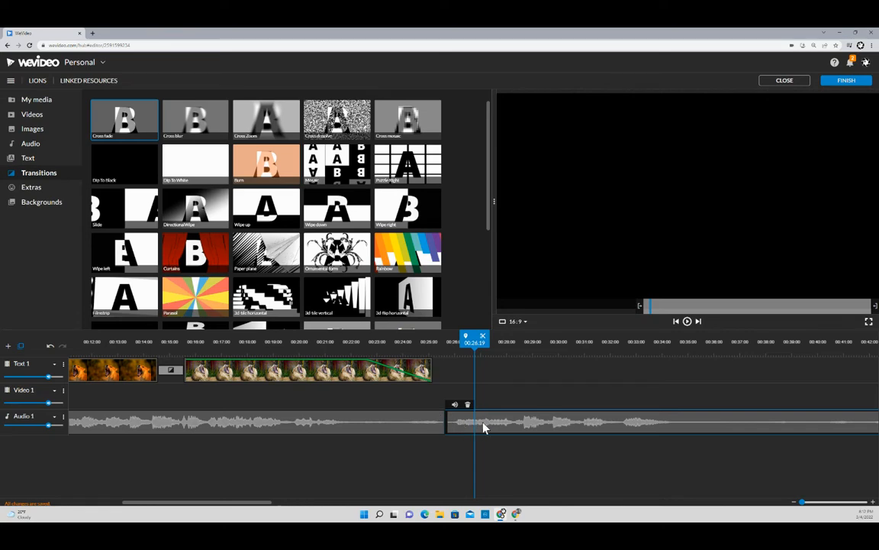
pyautogui.press('Delete')
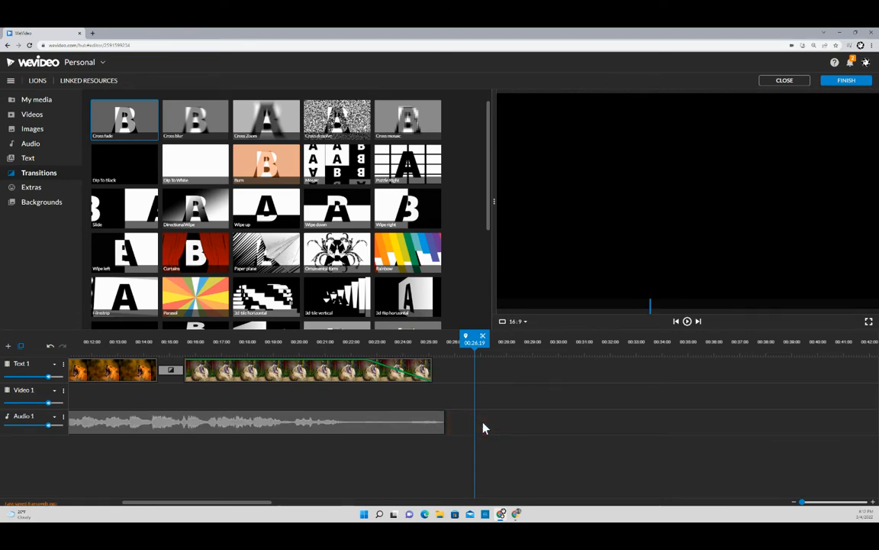
pyautogui.click(401, 425)
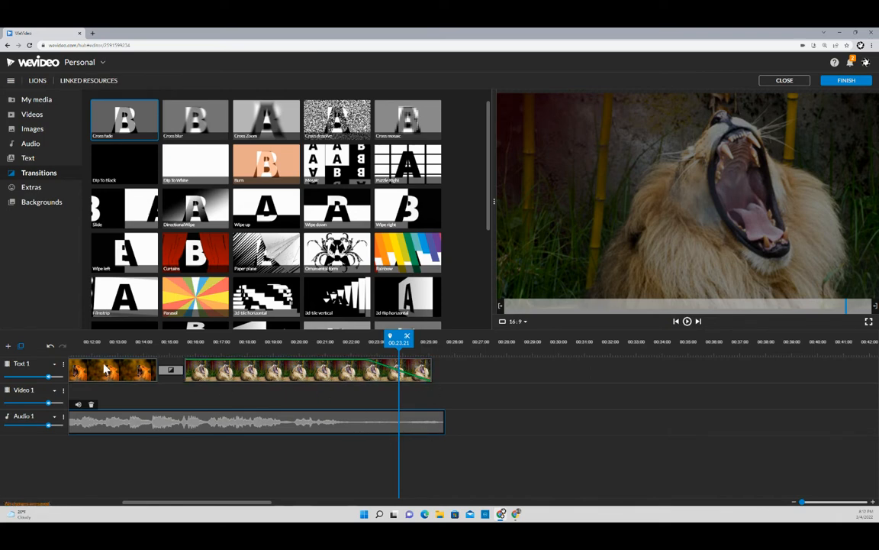
# - Set the Audio 1 track row to its tallest height and bring up its track menu
pyautogui.click(55, 421)
pyautogui.click(55, 445)
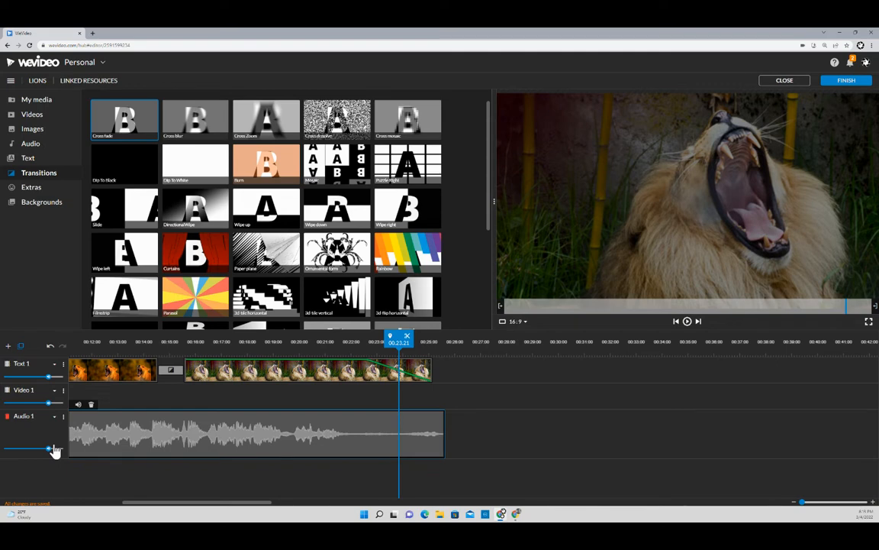
pyautogui.click(54, 418)
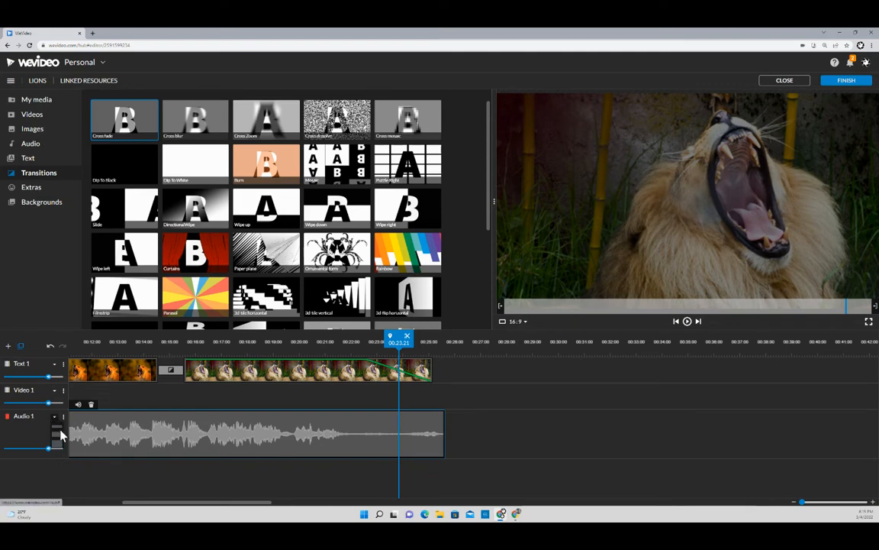
pyautogui.click(58, 427)
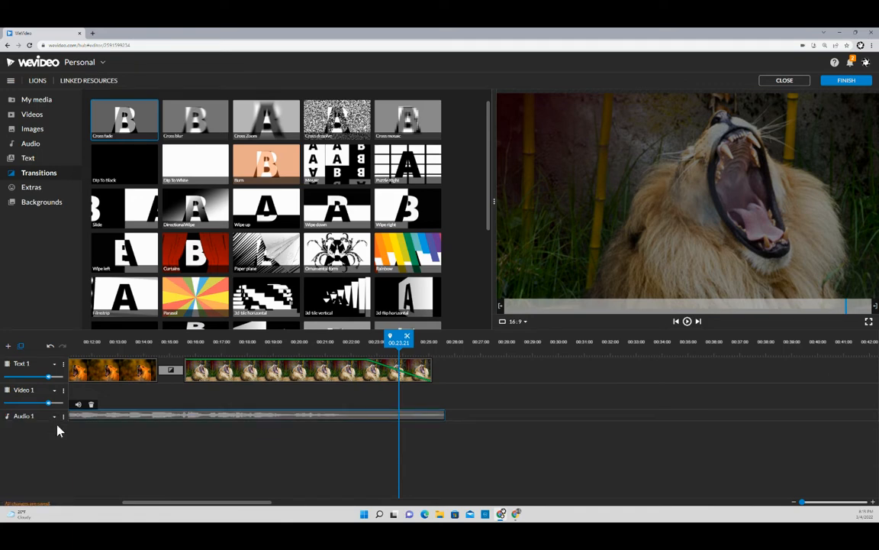
pyautogui.click(54, 418)
pyautogui.click(57, 445)
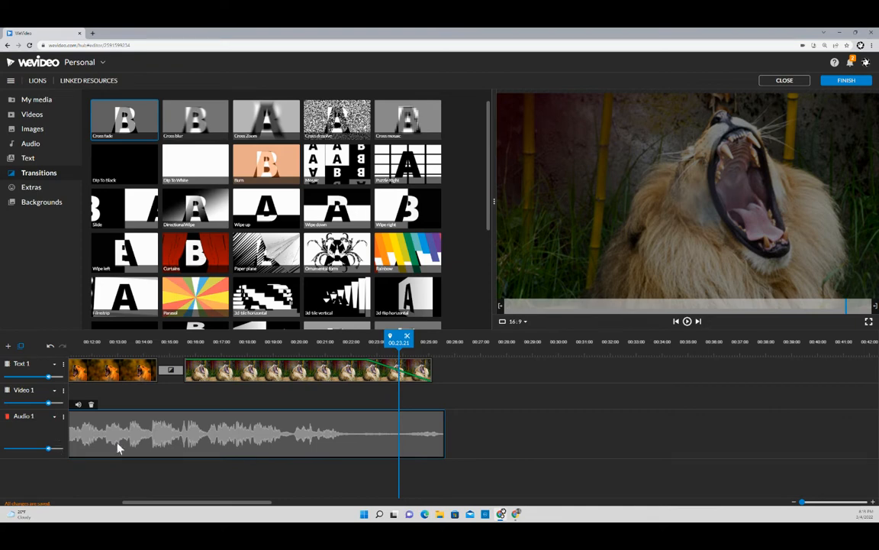
pyautogui.click(63, 416)
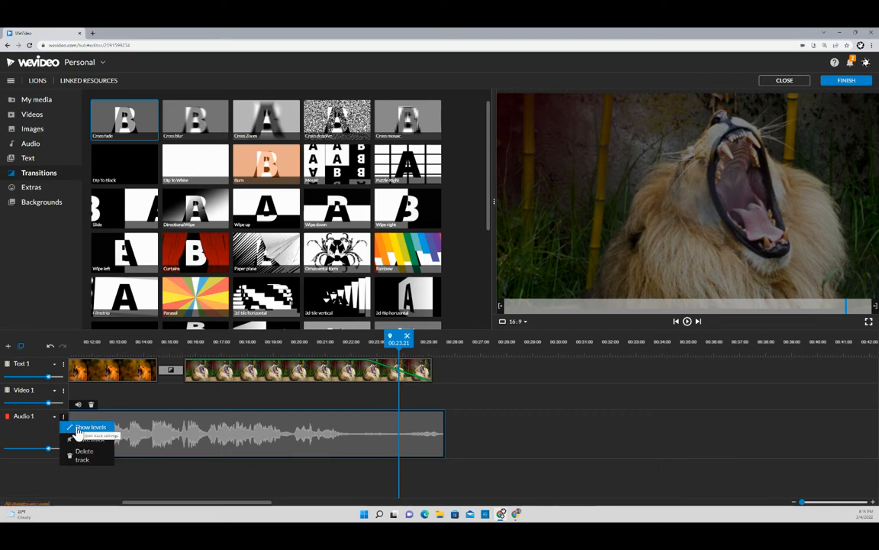
# - Show volume levels on Audio 1 and add keyframes fading the Lion music to silence at its end
pyautogui.click(81, 427)
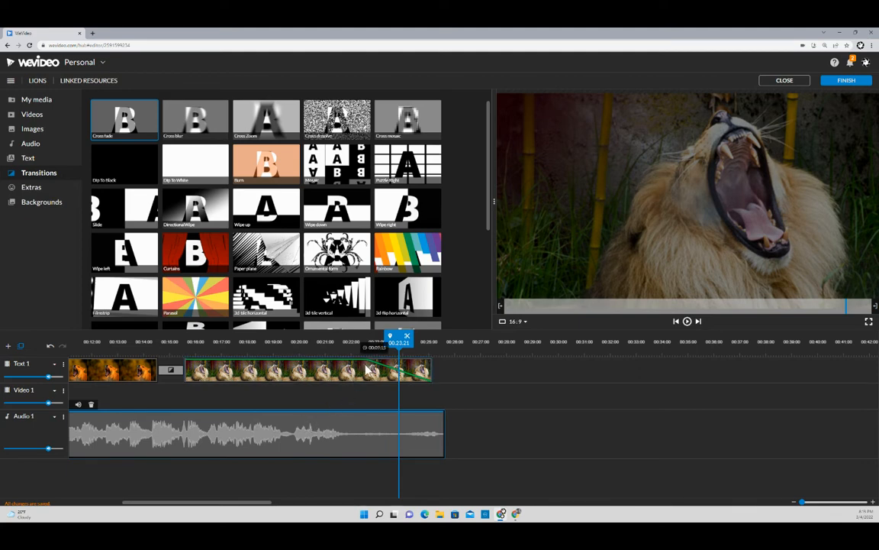
pyautogui.click(308, 413)
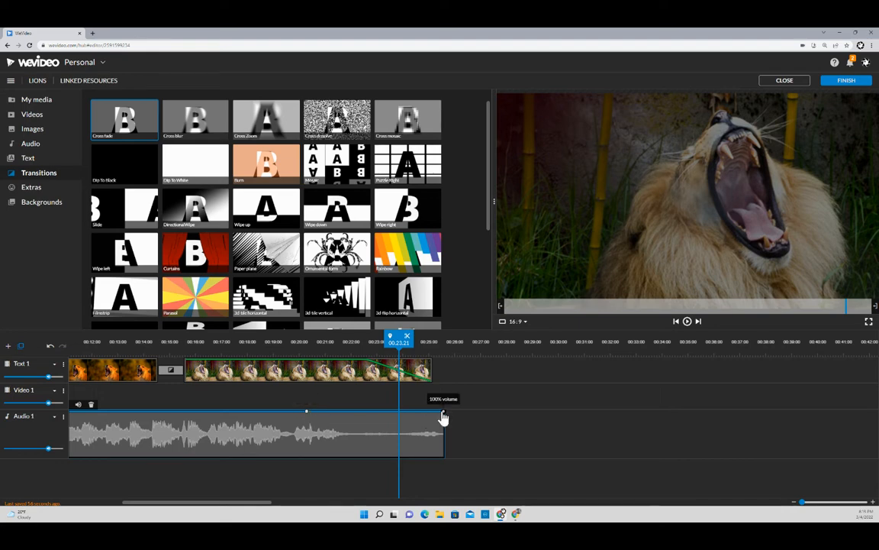
pyautogui.moveTo(442, 416); pyautogui.dragTo(440, 463)
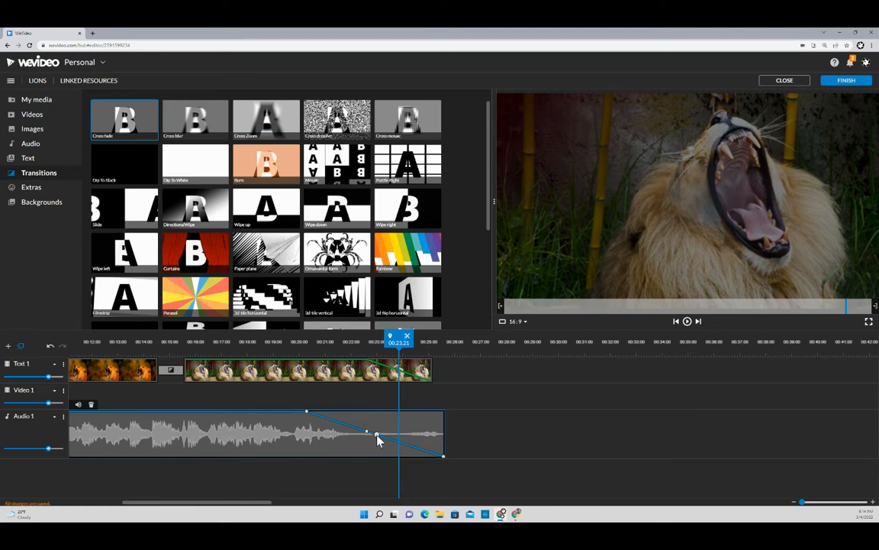
pyautogui.moveTo(378, 436); pyautogui.dragTo(389, 454)
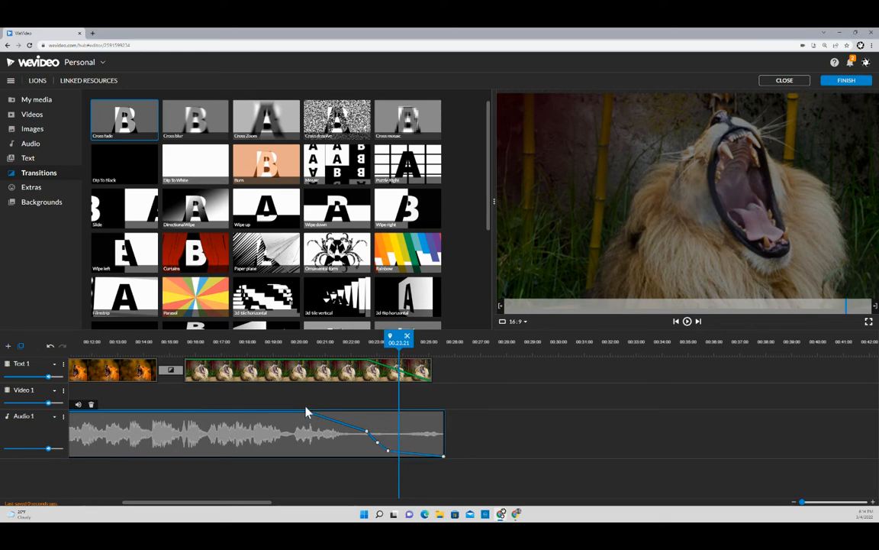
pyautogui.moveTo(306, 413); pyautogui.dragTo(293, 411)
pyautogui.moveTo(365, 433)
pyautogui.mouseDown()
pyautogui.moveTo(367, 425)
pyautogui.moveTo(375, 444)
pyautogui.moveTo(365, 447)
pyautogui.moveTo(374, 447)
pyautogui.mouseUp()
# - Move the playhead back to about 00:16 and play the ending to hear the fade
pyautogui.click(271, 341)
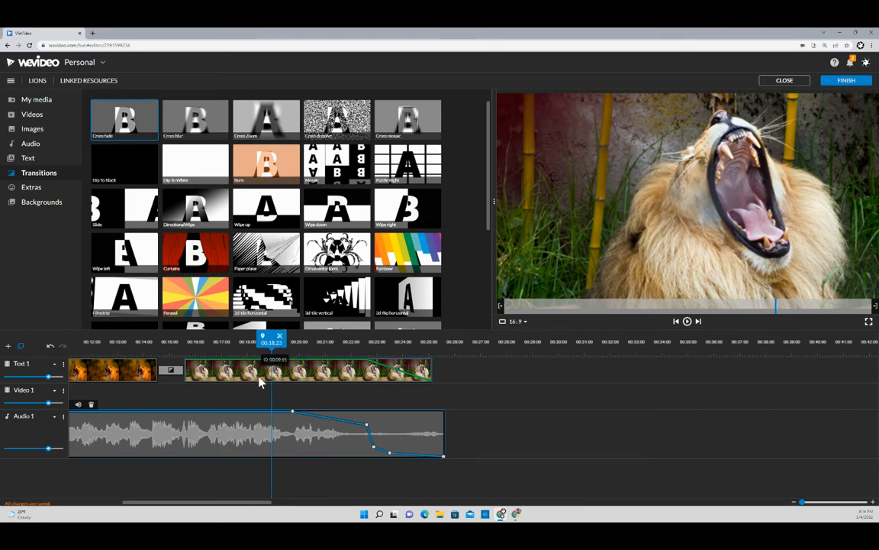
pyautogui.moveTo(282, 344); pyautogui.dragTo(246, 349)
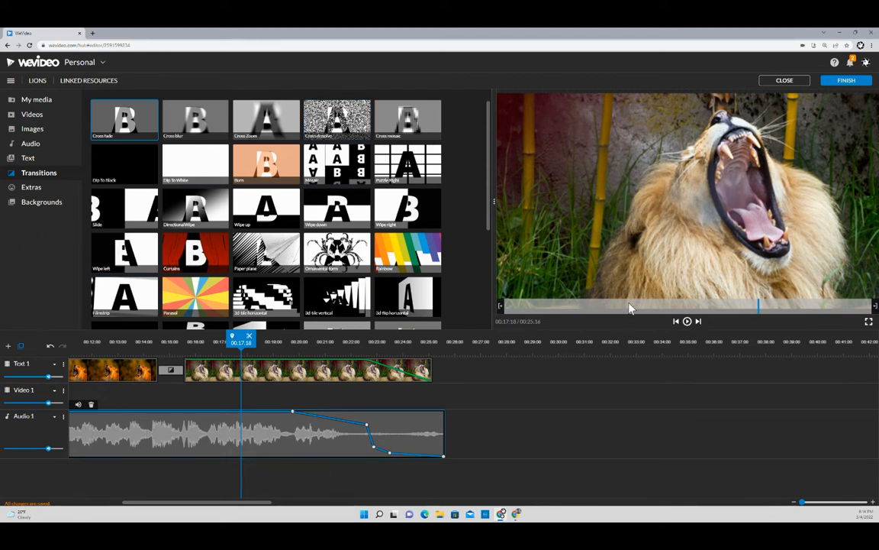
pyautogui.click(687, 322)
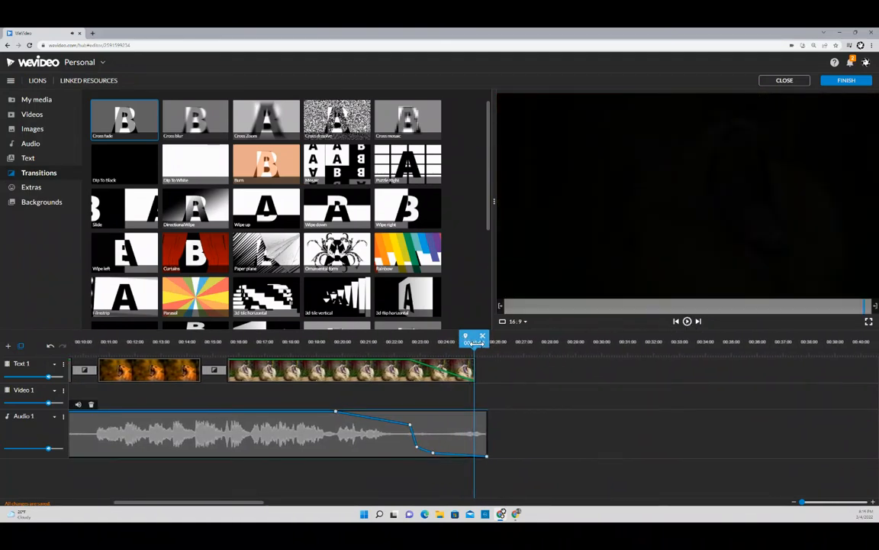
# - Enlarge the Text 1 track row and replay the ending from about 00:21 to check the fade-out
pyautogui.moveTo(475, 343); pyautogui.dragTo(454, 343)
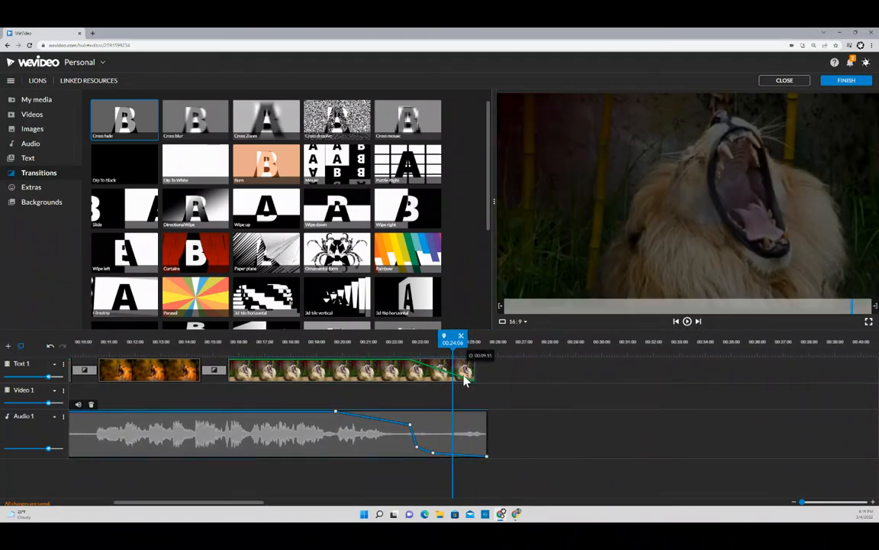
pyautogui.click(59, 392)
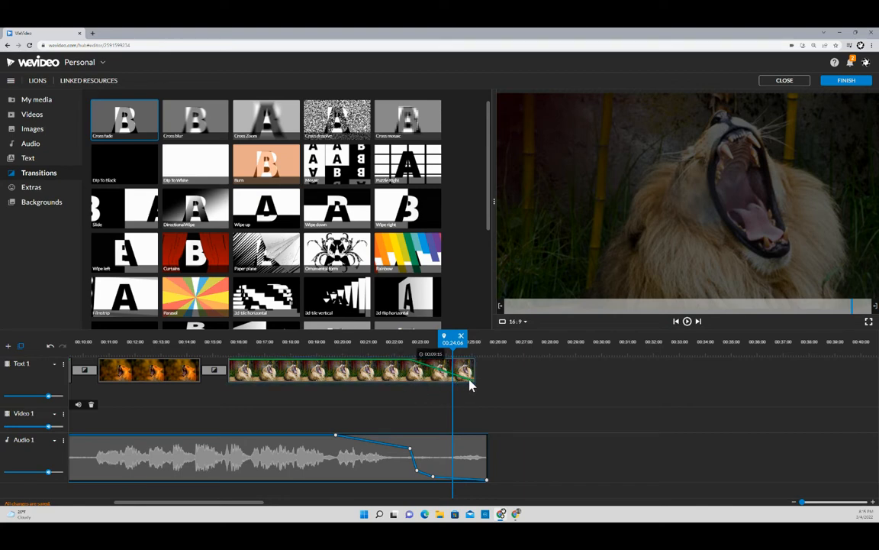
pyautogui.moveTo(453, 341); pyautogui.dragTo(376, 341)
pyautogui.click(687, 322)
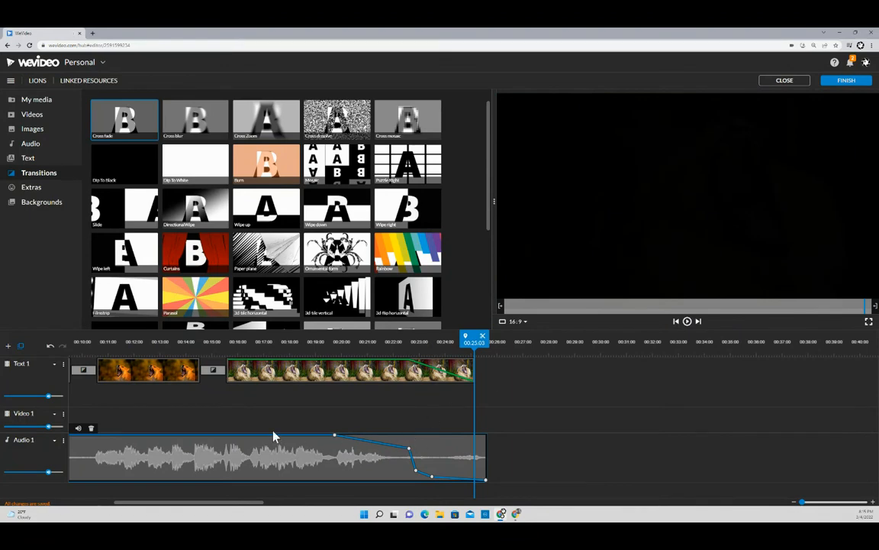
pyautogui.moveTo(236, 510); pyautogui.dragTo(159, 514)
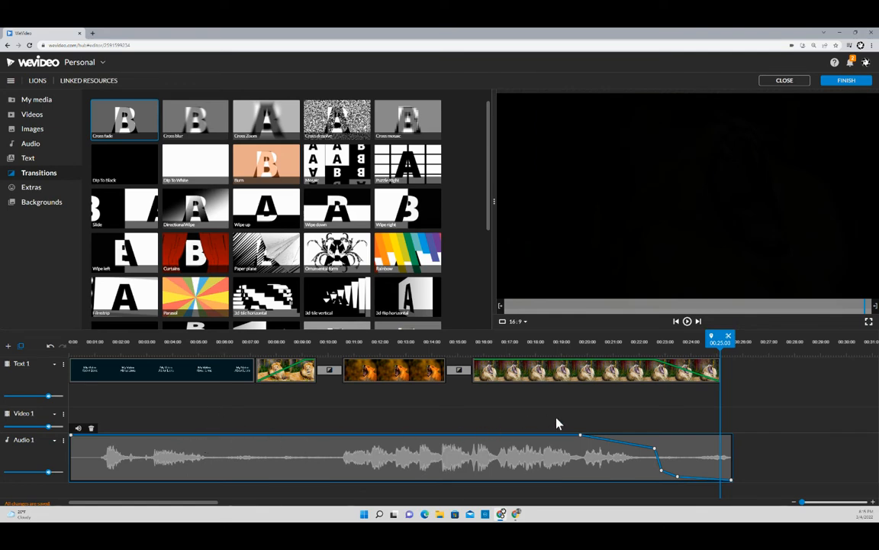
# - Add test volume keyframes near the start of the Lion music, then return them all to 100%
pyautogui.click(200, 434)
pyautogui.moveTo(228, 442); pyautogui.dragTo(227, 458)
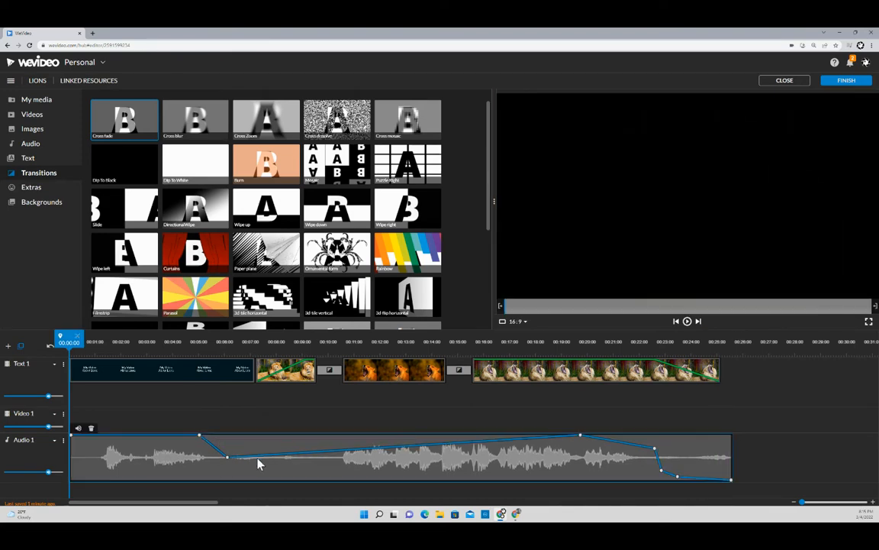
pyautogui.moveTo(284, 454); pyautogui.dragTo(287, 478)
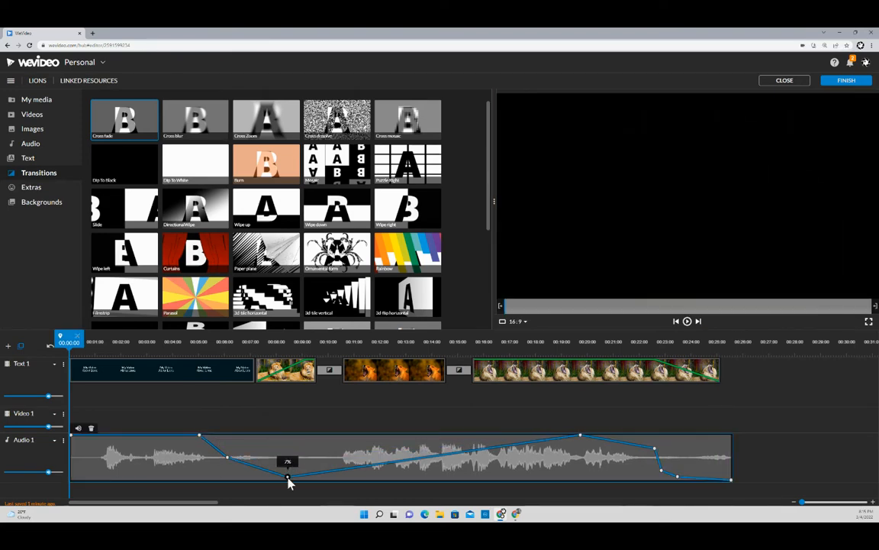
pyautogui.moveTo(367, 468); pyautogui.dragTo(369, 445)
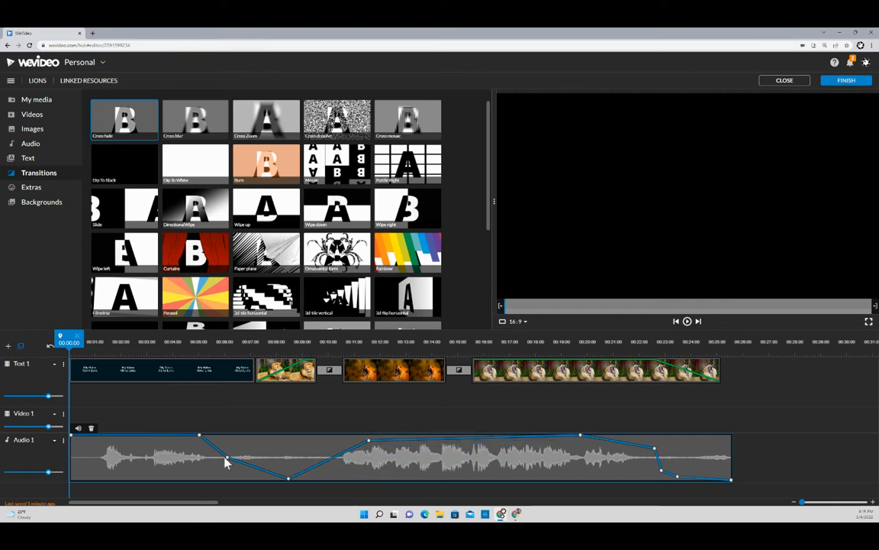
pyautogui.moveTo(288, 479); pyautogui.dragTo(289, 436)
pyautogui.moveTo(228, 458); pyautogui.dragTo(231, 435)
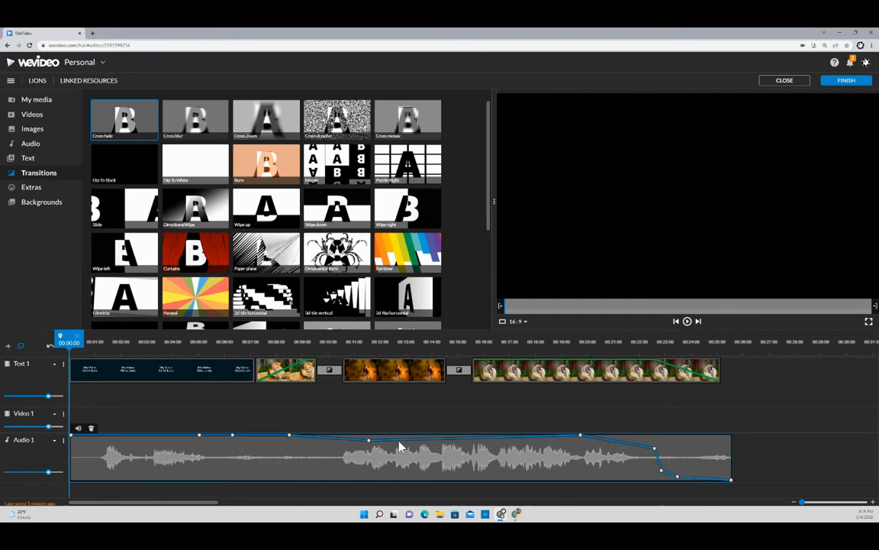
pyautogui.moveTo(369, 441); pyautogui.dragTo(369, 434)
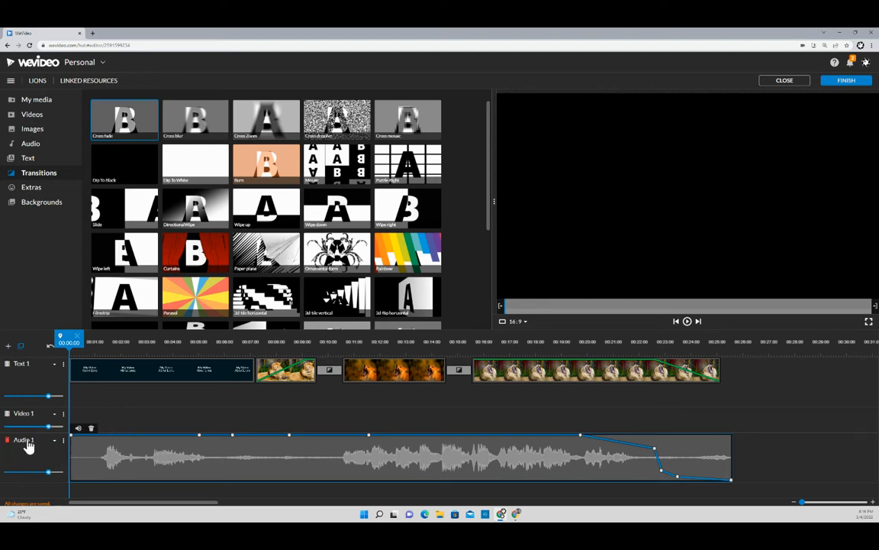
# - Add an Audio-type track, Audio 2, through the Add a track dialog
pyautogui.click(8, 347)
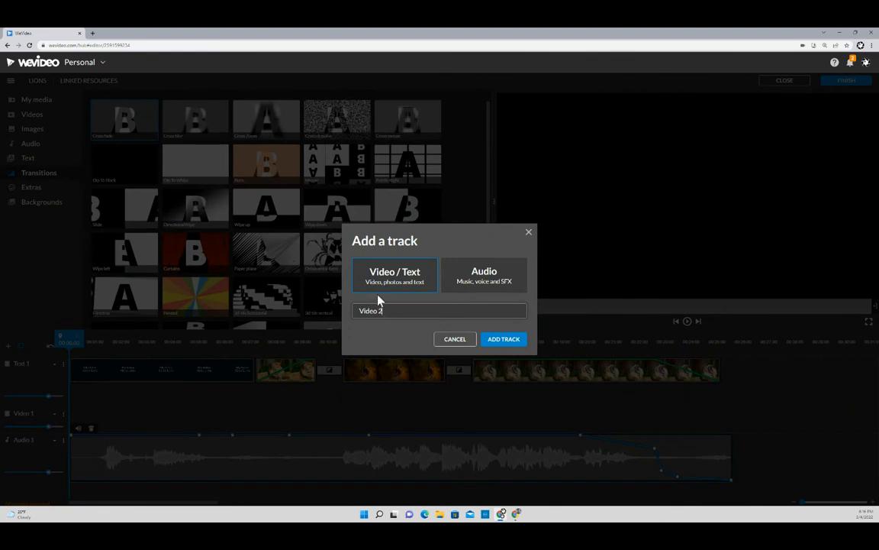
pyautogui.click(496, 281)
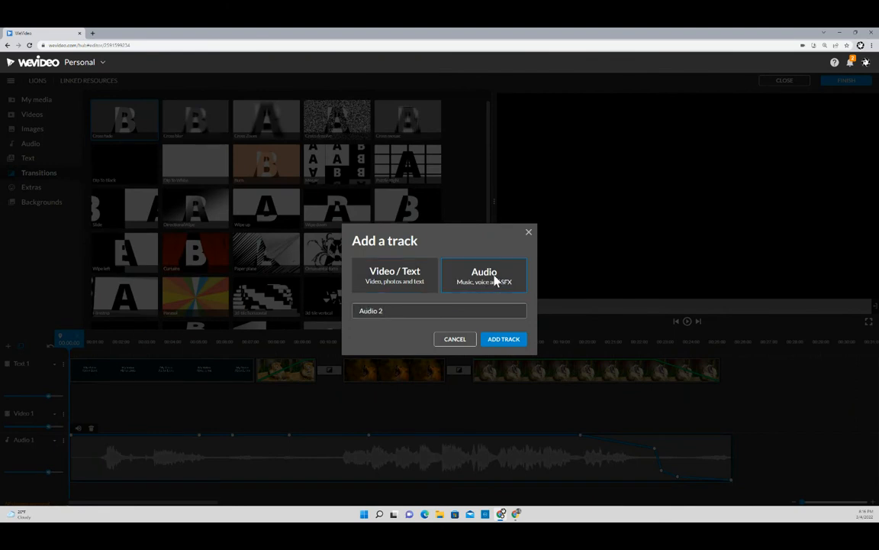
pyautogui.click(503, 339)
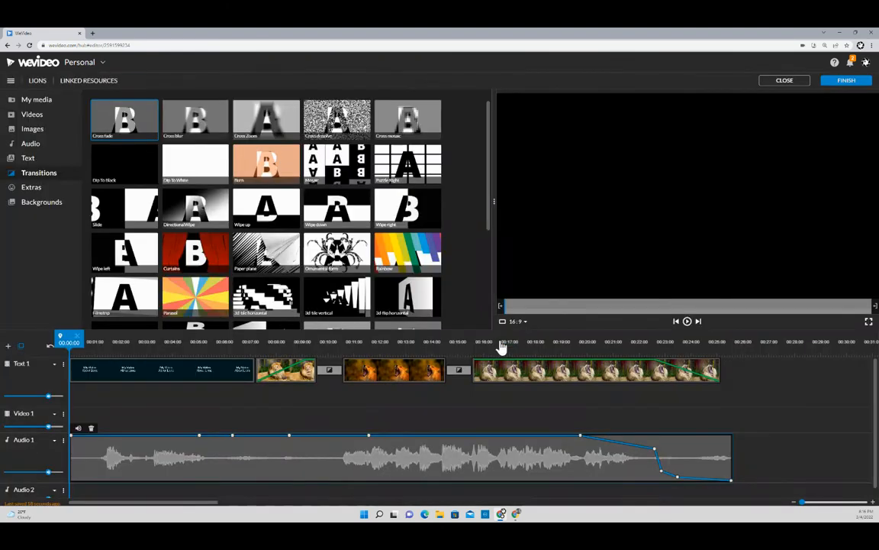
pyautogui.scroll(-1, 195, 382)
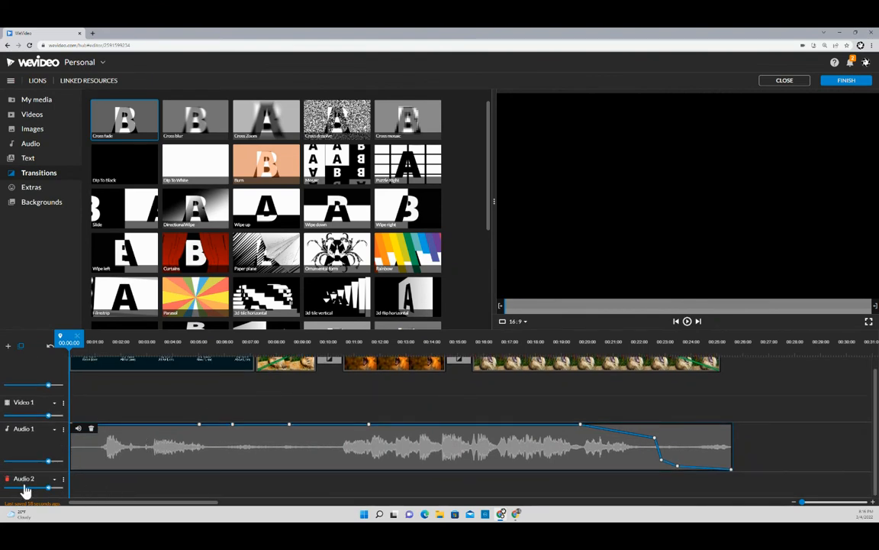
pyautogui.scroll(1, 210, 443)
pyautogui.scroll(1, 210, 443)
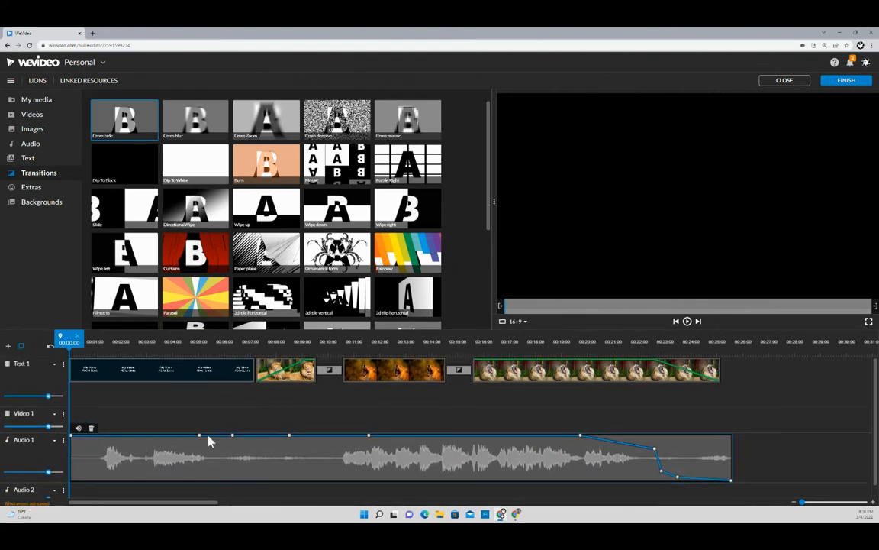
pyautogui.scroll(-1, 210, 440)
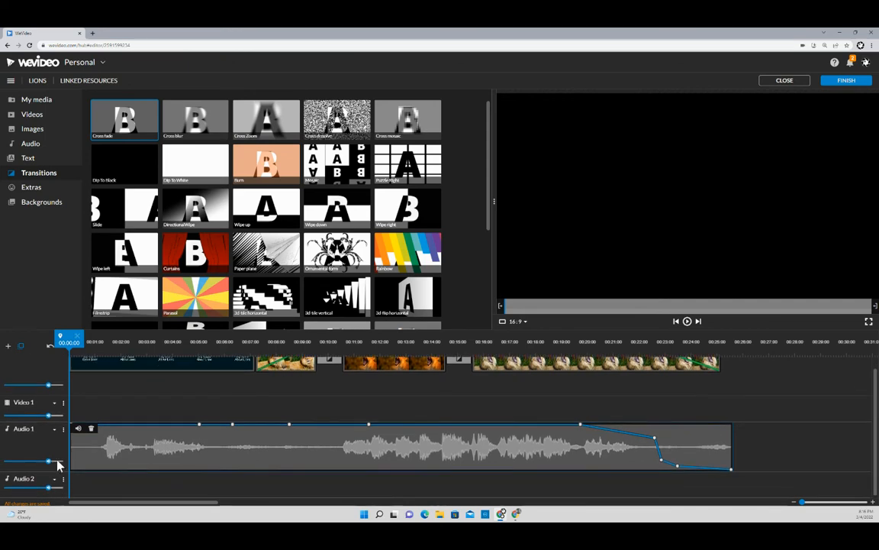
# - Preview the Last Hero stock music, place it on Audio 2 from the start, and play the project
pyautogui.click(31, 144)
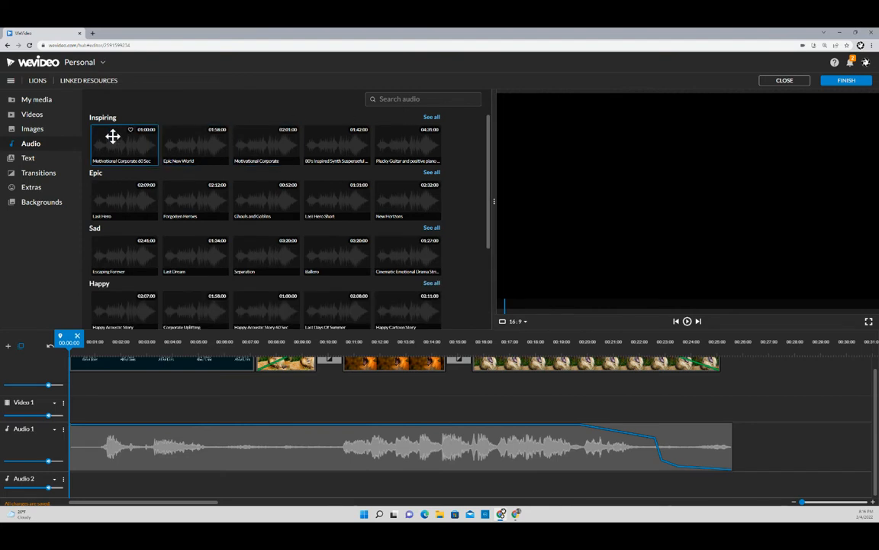
pyautogui.click(112, 202)
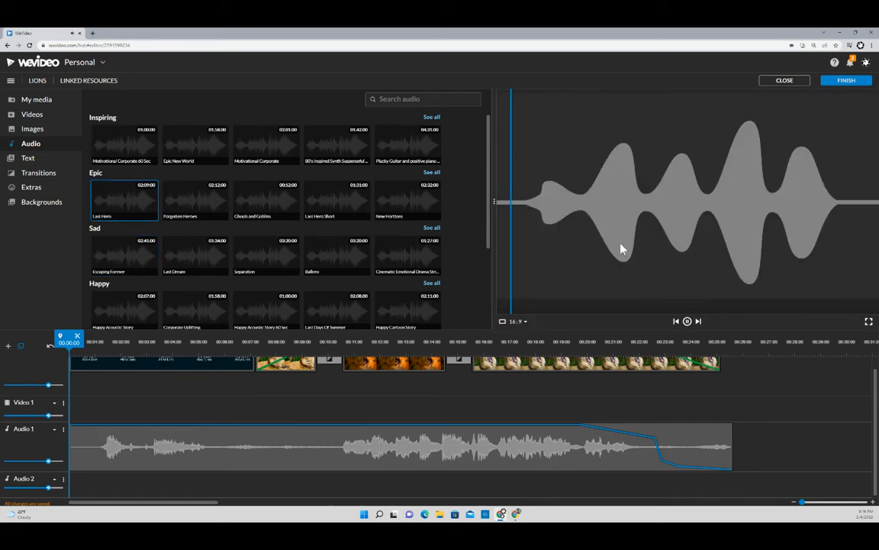
pyautogui.click(687, 321)
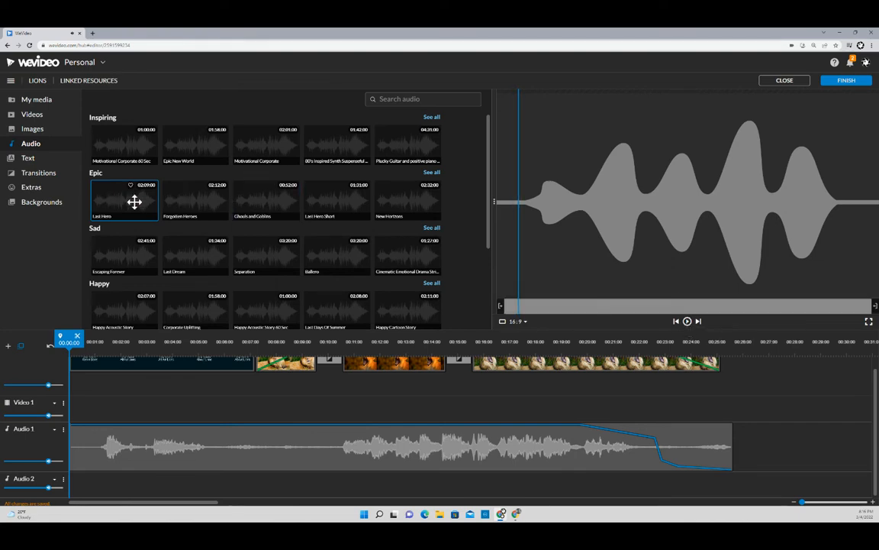
pyautogui.scroll(-1, 136, 262)
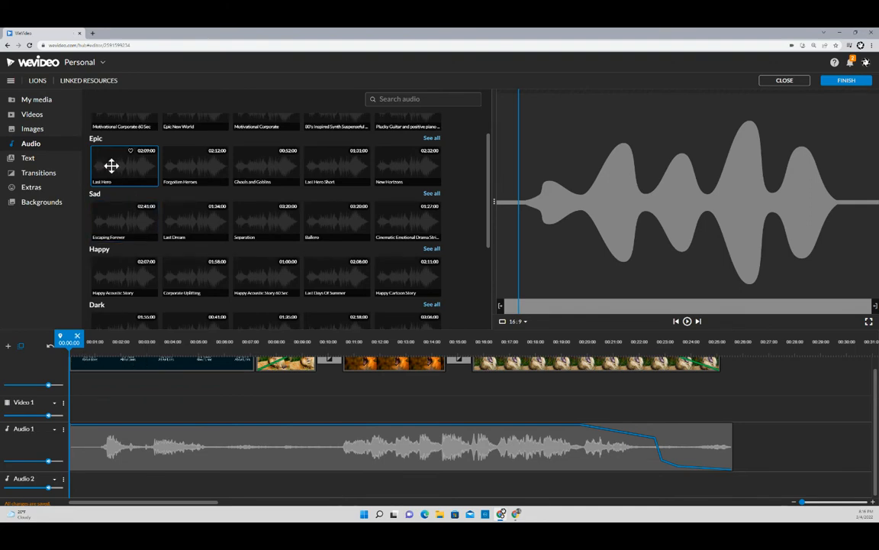
pyautogui.moveTo(111, 166); pyautogui.dragTo(78, 481)
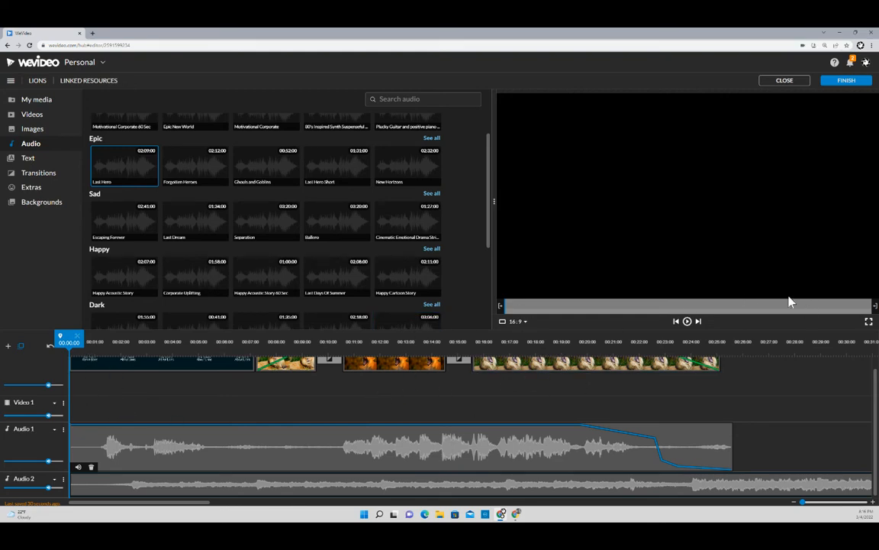
pyautogui.click(687, 321)
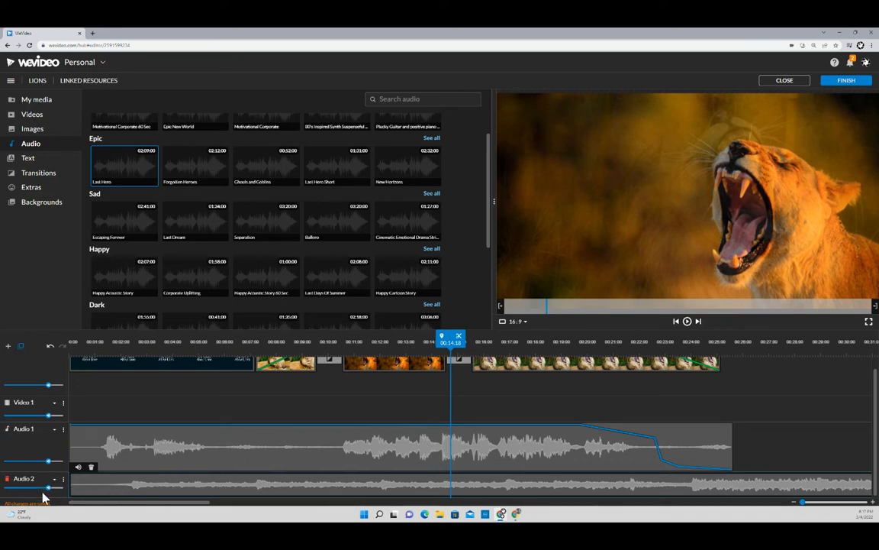
# - Lower the Audio 2 track volume to 24%
pyautogui.moveTo(49, 486)
pyautogui.moveTo(45, 485); pyautogui.dragTo(25, 489)
pyautogui.click(581, 435)
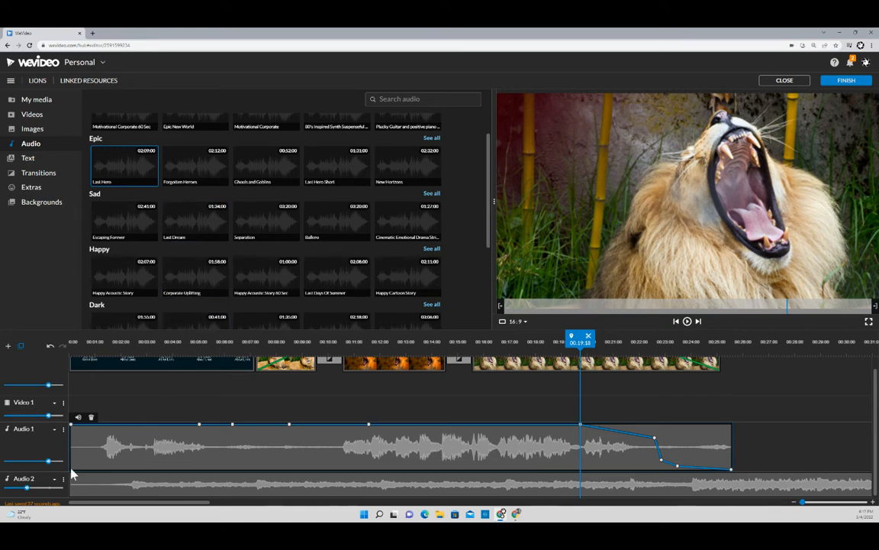
pyautogui.moveTo(26, 487)
pyautogui.moveTo(26, 487); pyautogui.dragTo(13, 486)
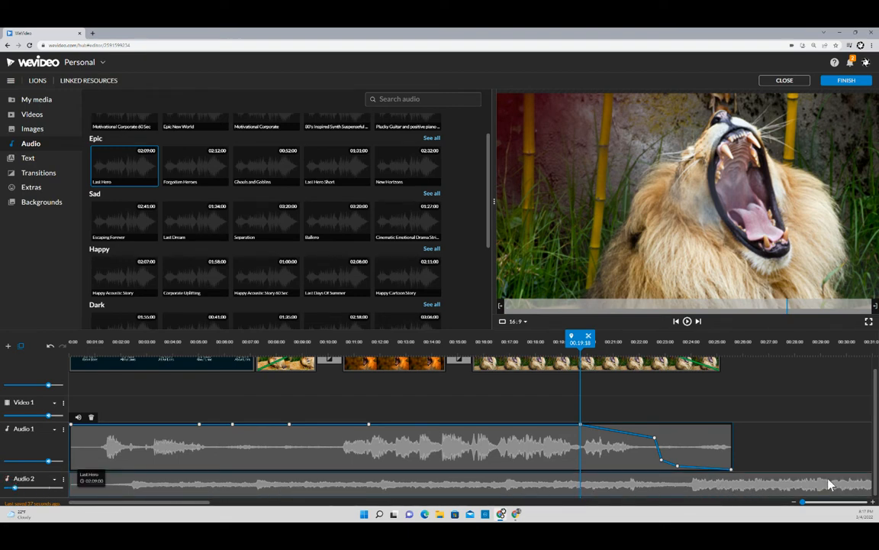
# - Add the Happy Cartoon Story music to Audio 2 and settle the track volume near 19%
pyautogui.moveTo(214, 502); pyautogui.dragTo(626, 500)
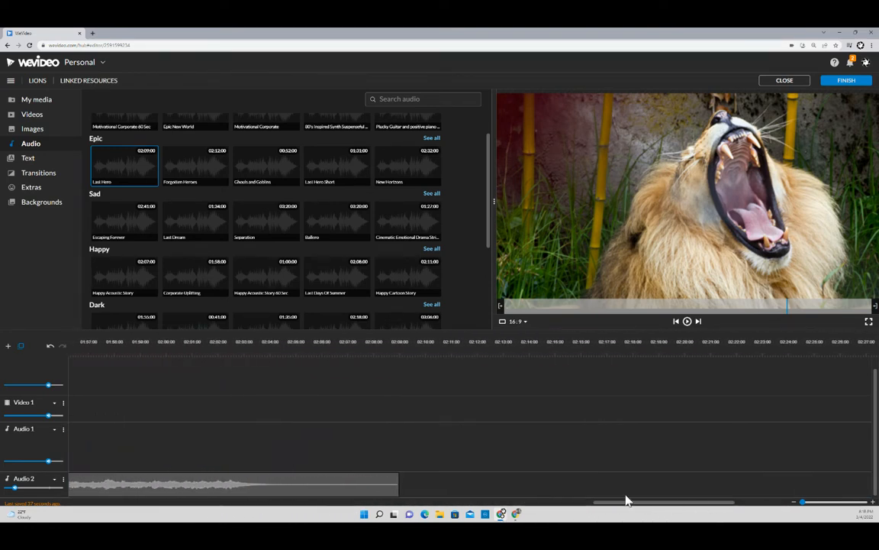
pyautogui.moveTo(399, 290); pyautogui.dragTo(347, 240)
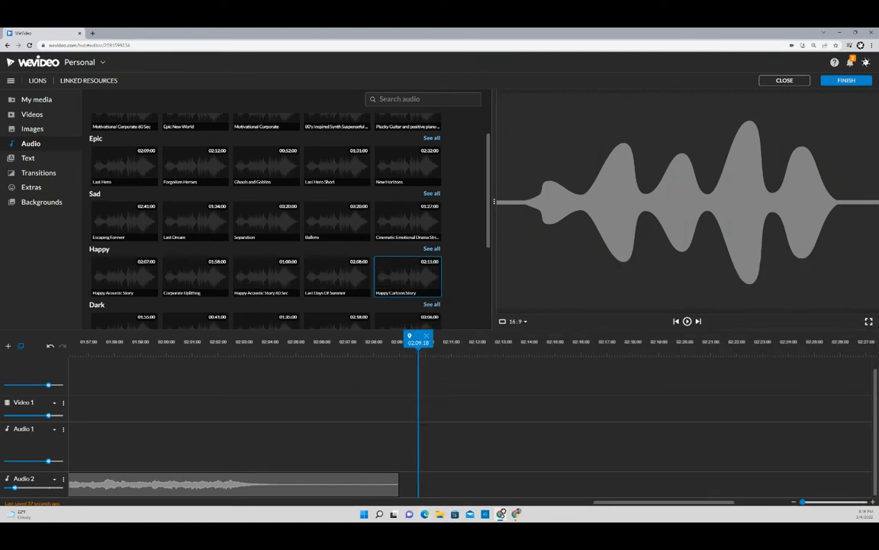
pyautogui.moveTo(615, 508); pyautogui.dragTo(118, 513)
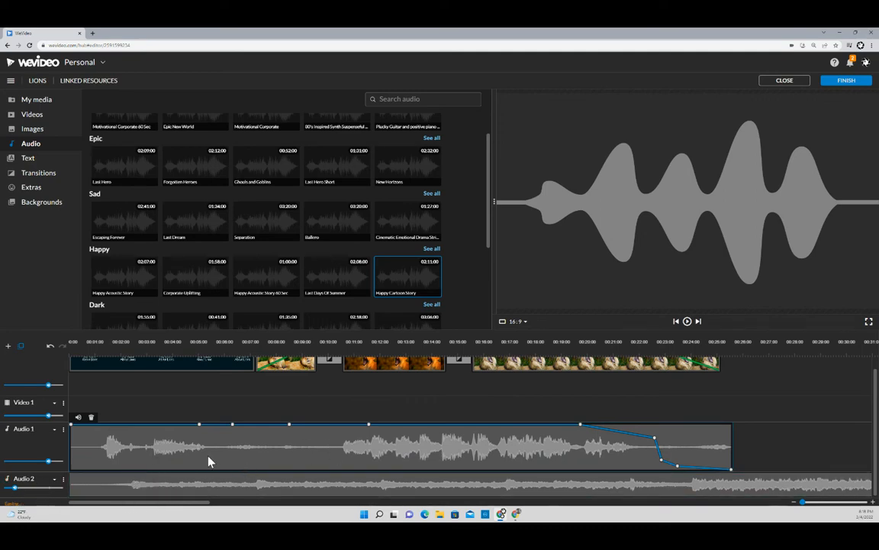
pyautogui.moveTo(16, 488)
pyautogui.moveTo(13, 485)
pyautogui.mouseDown()
pyautogui.moveTo(57, 493)
pyautogui.moveTo(12, 488)
pyautogui.mouseUp()
# - Set Audio 2 to about 19% and play from the crossfade around 00:10
pyautogui.moveTo(11, 489); pyautogui.dragTo(12, 489)
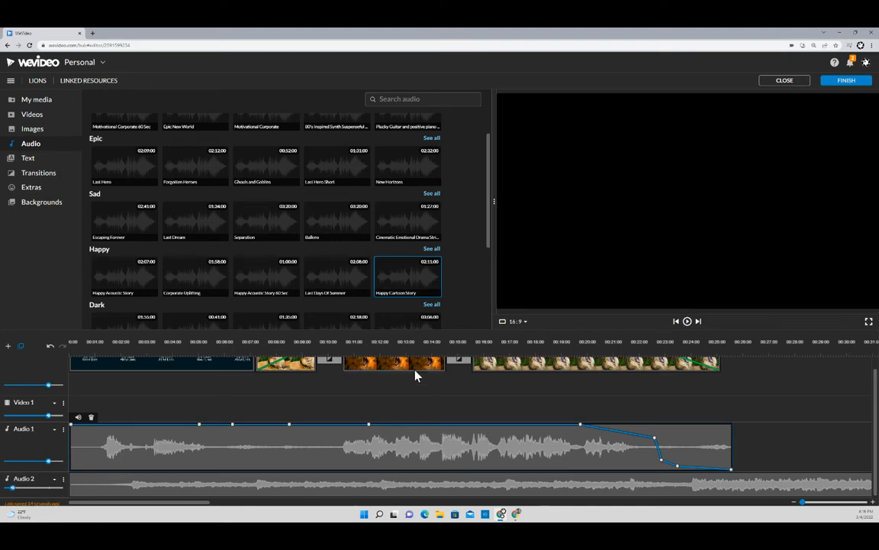
pyautogui.click(405, 341)
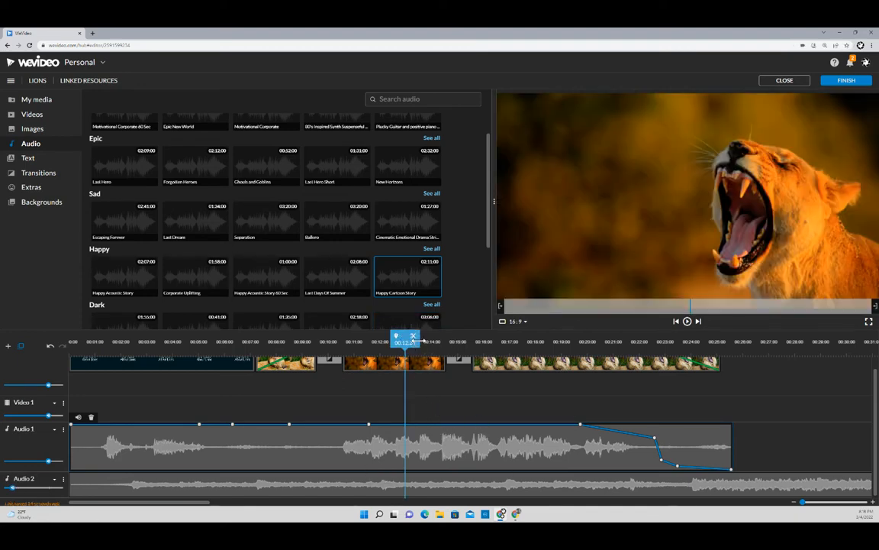
pyautogui.moveTo(405, 336); pyautogui.dragTo(336, 334)
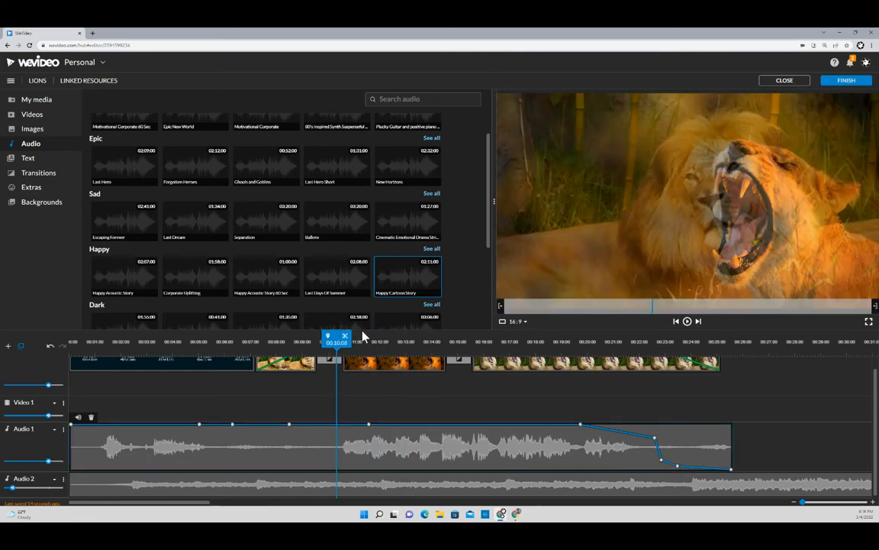
pyautogui.click(687, 323)
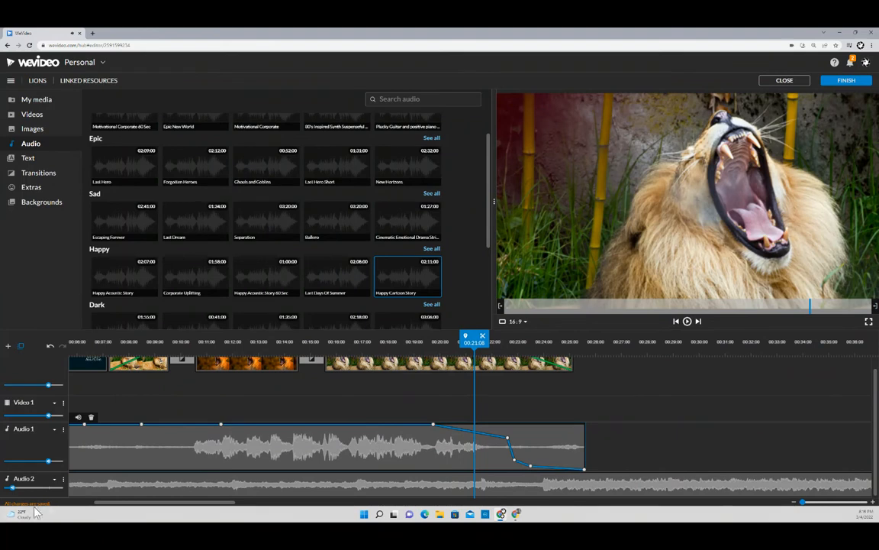
# - Raise the Audio 2 volume to 32% and play back to hear the balance
pyautogui.moveTo(11, 488)
pyautogui.moveTo(12, 487); pyautogui.dragTo(19, 485)
pyautogui.click(687, 321)
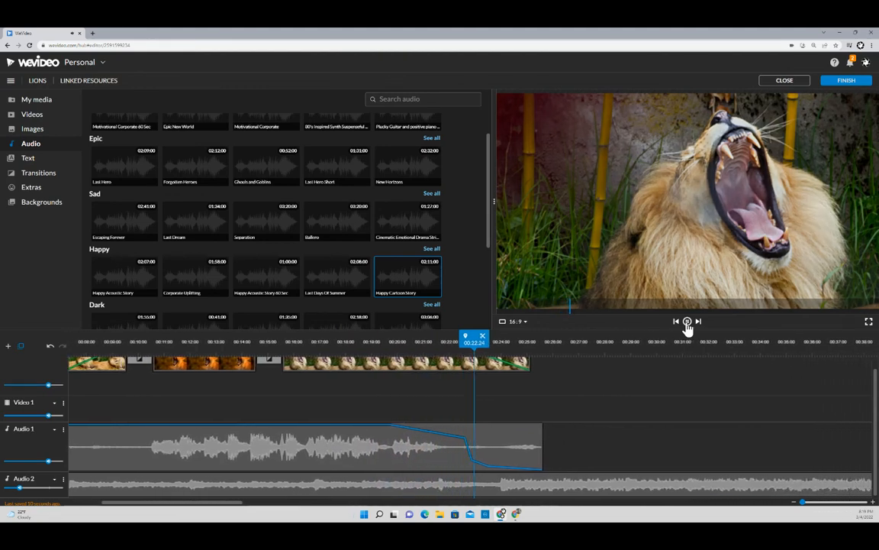
pyautogui.click(687, 322)
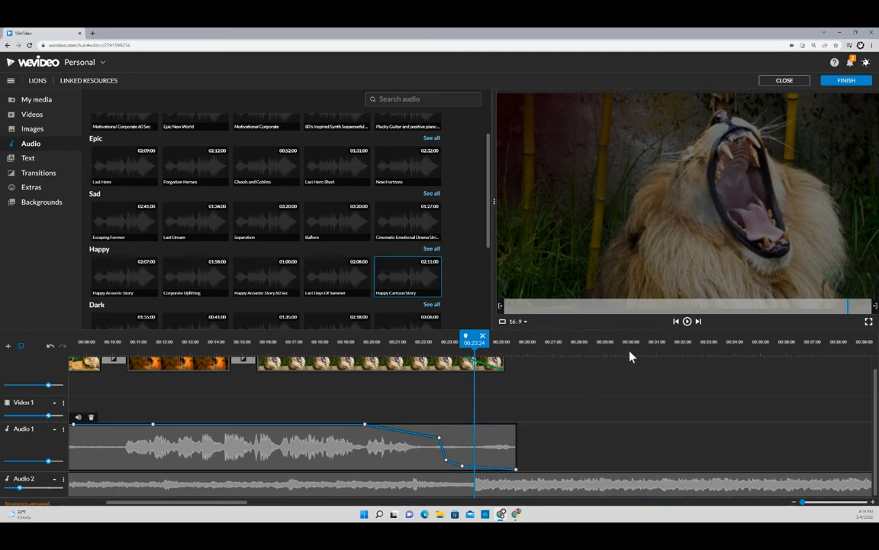
# - Split the Audio 2 music at 00:30 and delete the piece after the cut
pyautogui.click(626, 481)
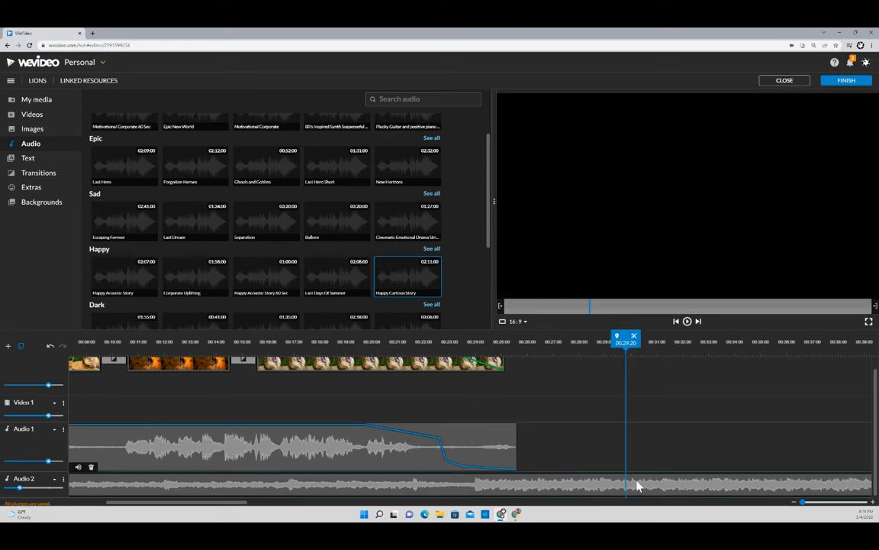
pyautogui.moveTo(634, 342); pyautogui.dragTo(650, 341)
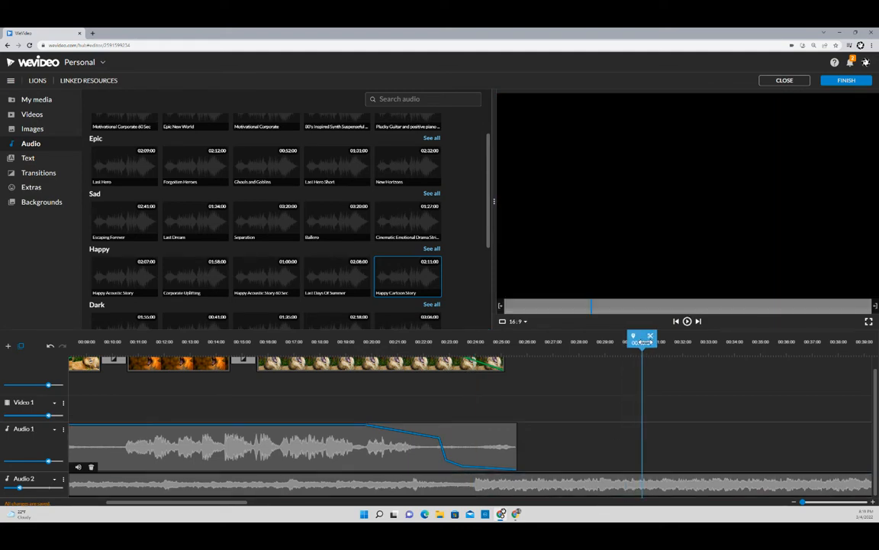
pyautogui.click(650, 339)
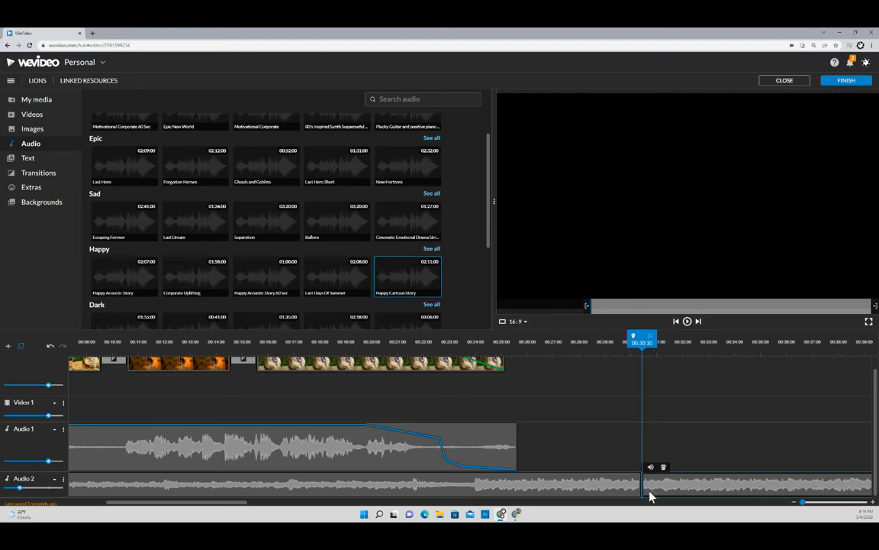
pyautogui.click(638, 452)
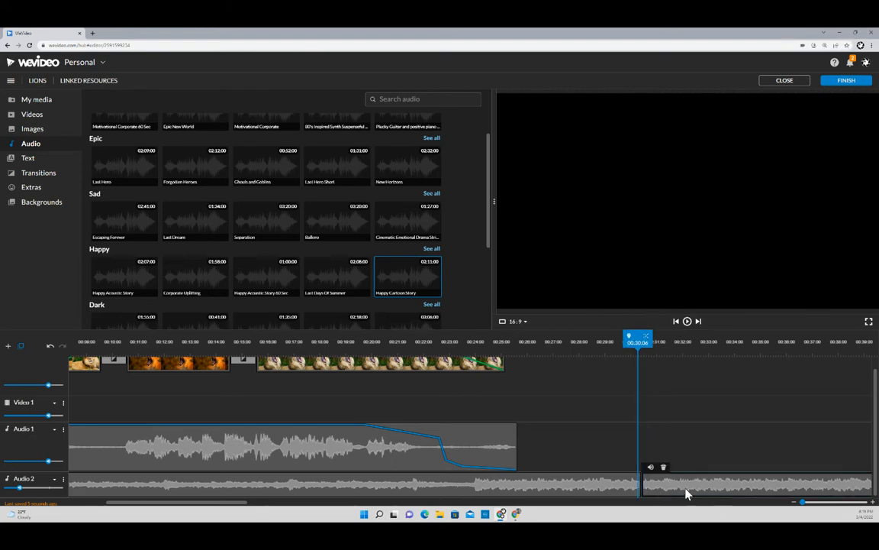
pyautogui.press('Delete')
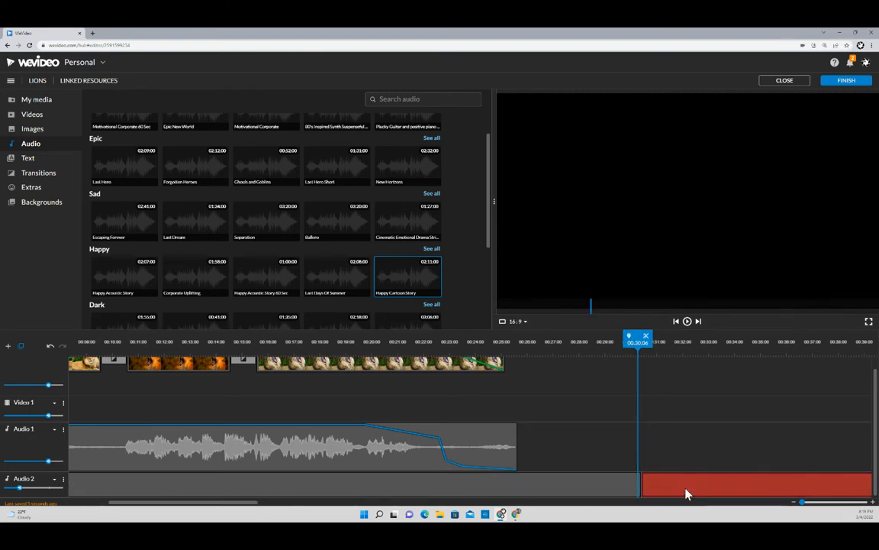
# - Trim the Audio 2 clip to end near 00:28 and play from about 00:27 to check
pyautogui.click(585, 481)
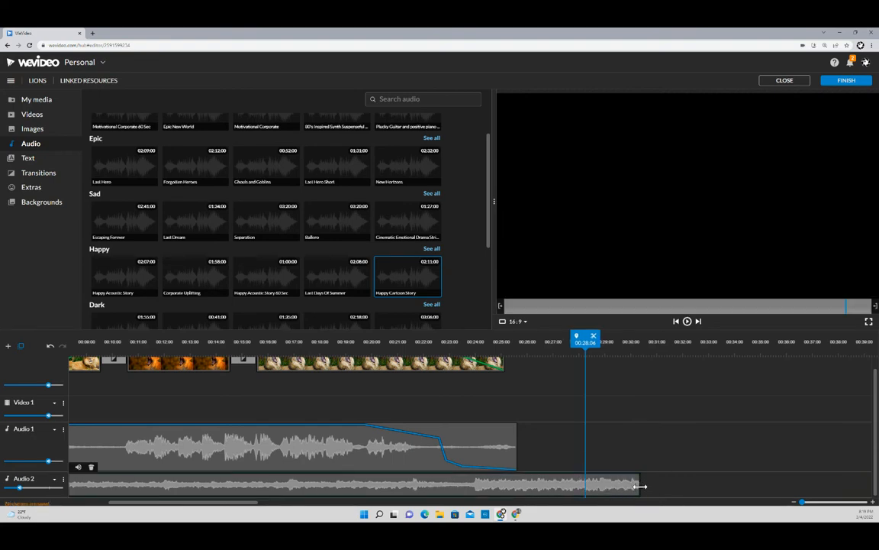
pyautogui.moveTo(640, 486); pyautogui.dragTo(584, 492)
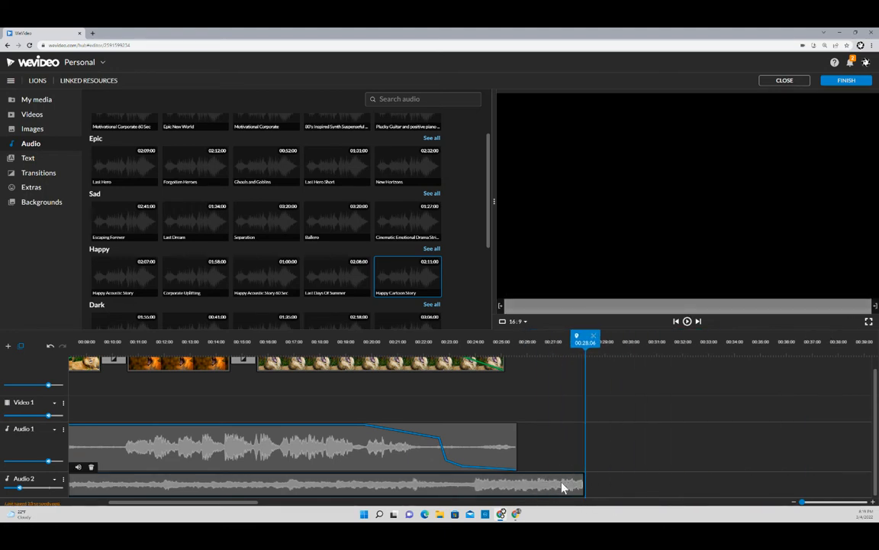
pyautogui.moveTo(579, 334); pyautogui.dragTo(563, 338)
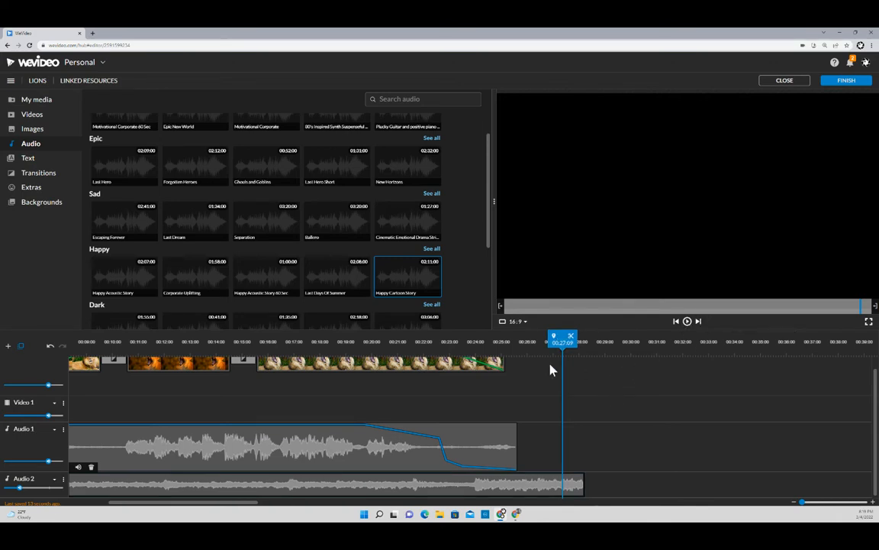
pyautogui.moveTo(563, 338); pyautogui.dragTo(560, 338)
pyautogui.click(687, 321)
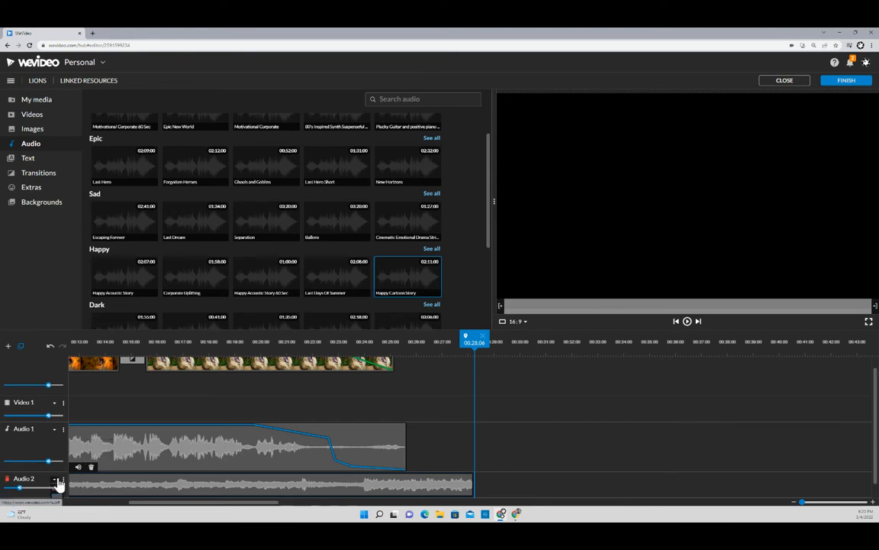
# - Make the Audio 2 track taller and show its volume level line
pyautogui.scroll(-1, 55, 484)
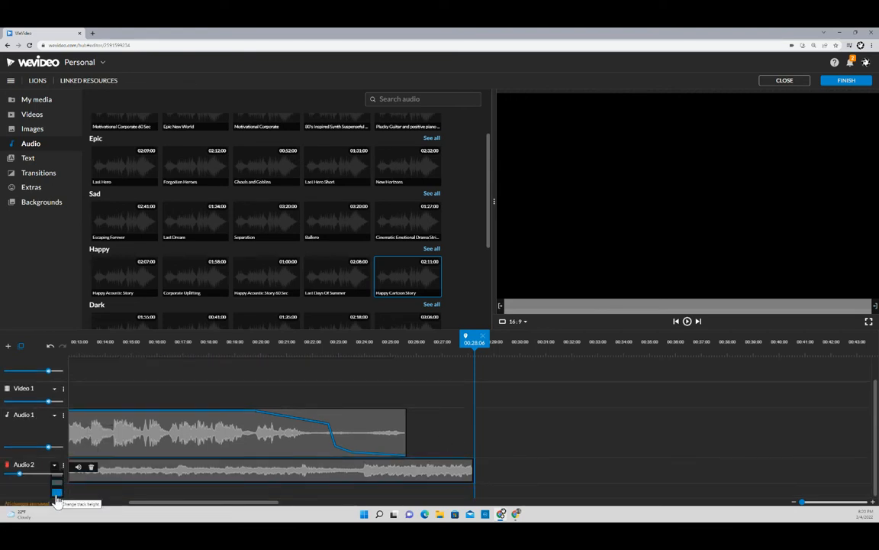
pyautogui.click(58, 494)
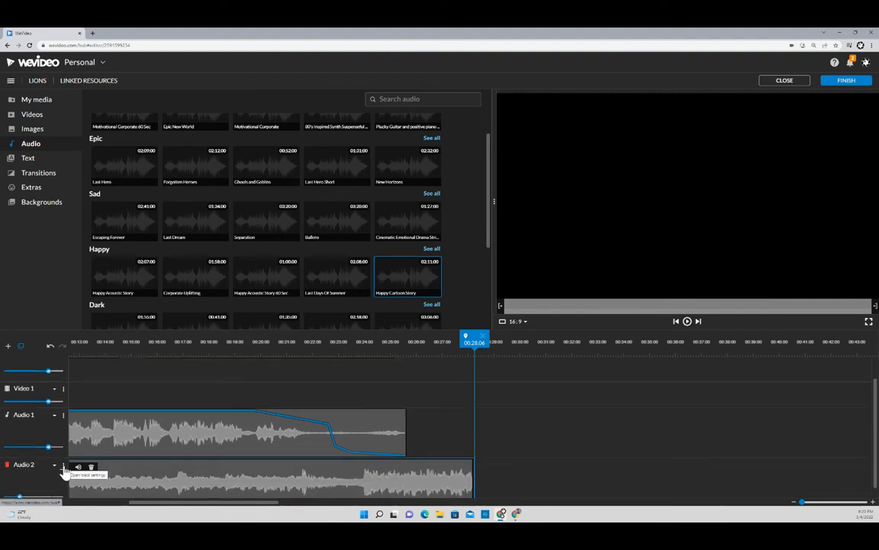
pyautogui.click(63, 468)
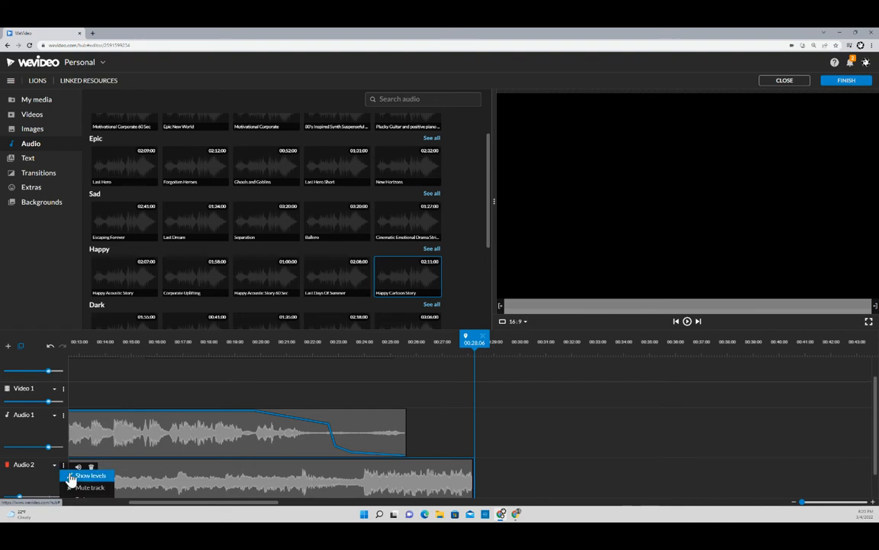
pyautogui.click(85, 475)
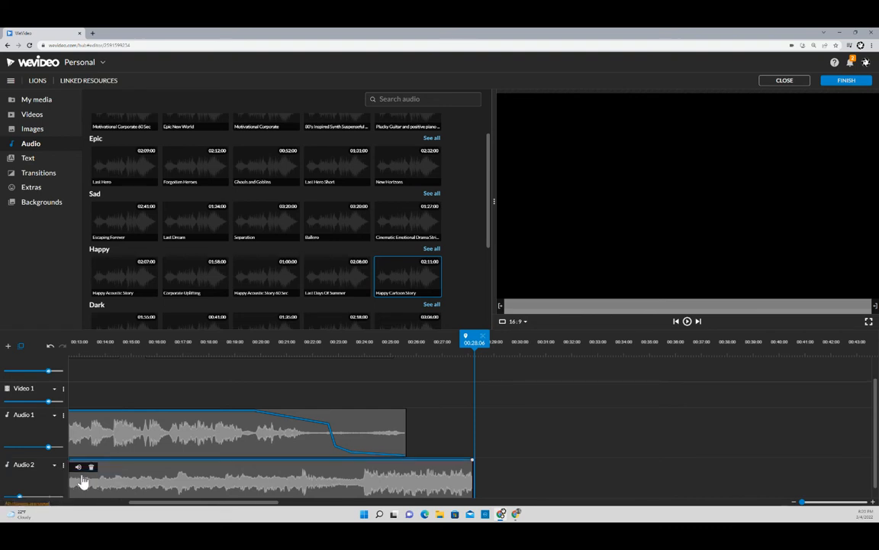
pyautogui.scroll(-1, 416, 477)
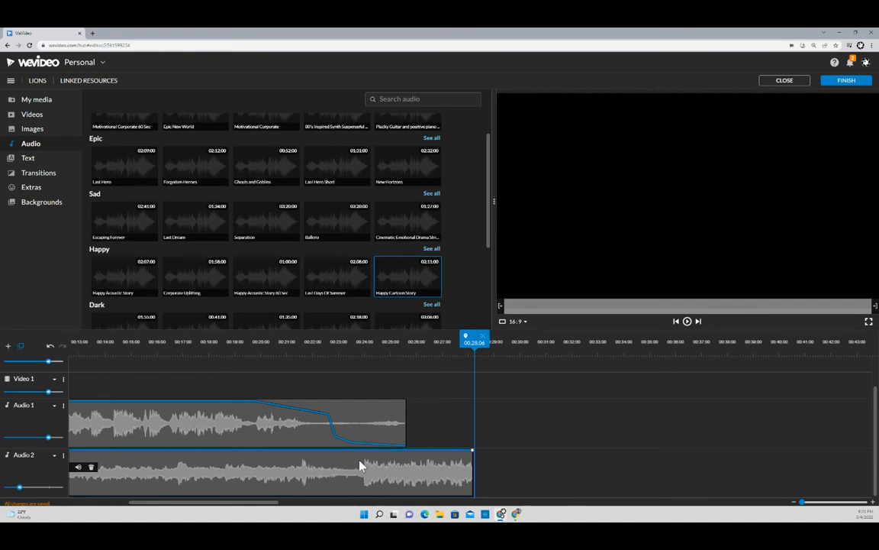
# - Play from about 00:22 to hear the fades, then stop playback
pyautogui.click(314, 343)
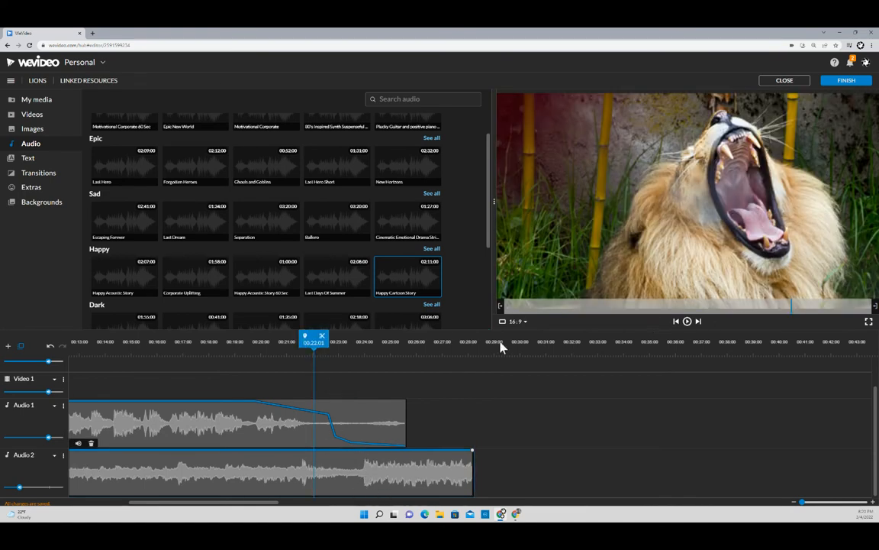
pyautogui.click(687, 321)
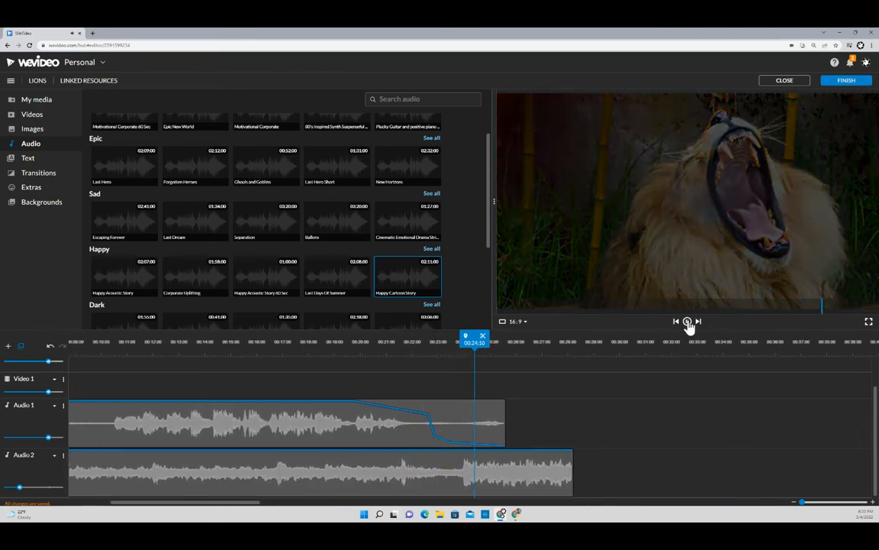
pyautogui.click(687, 322)
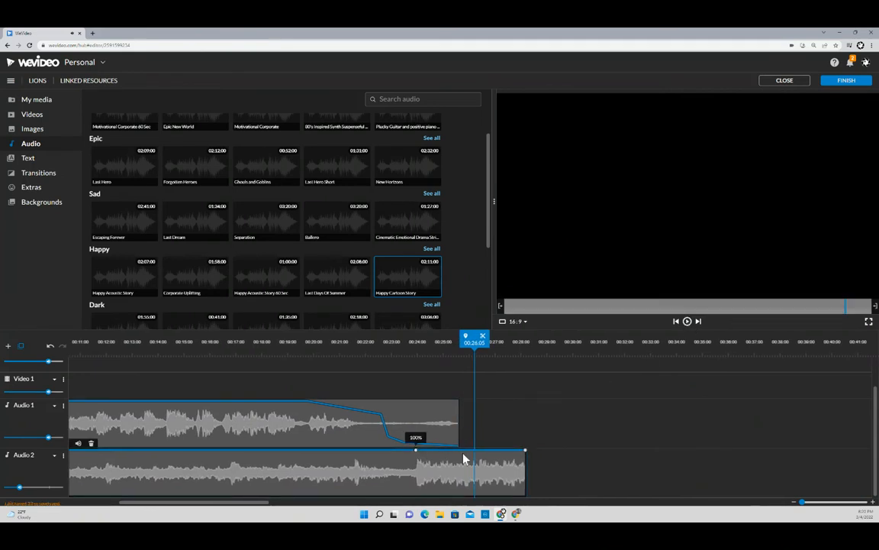
# - Pull Audio 2's volume to 0 at the clip end, then play from about 00:22 to hear the fade
pyautogui.moveTo(526, 457); pyautogui.dragTo(531, 503)
pyautogui.click(378, 344)
pyautogui.click(687, 321)
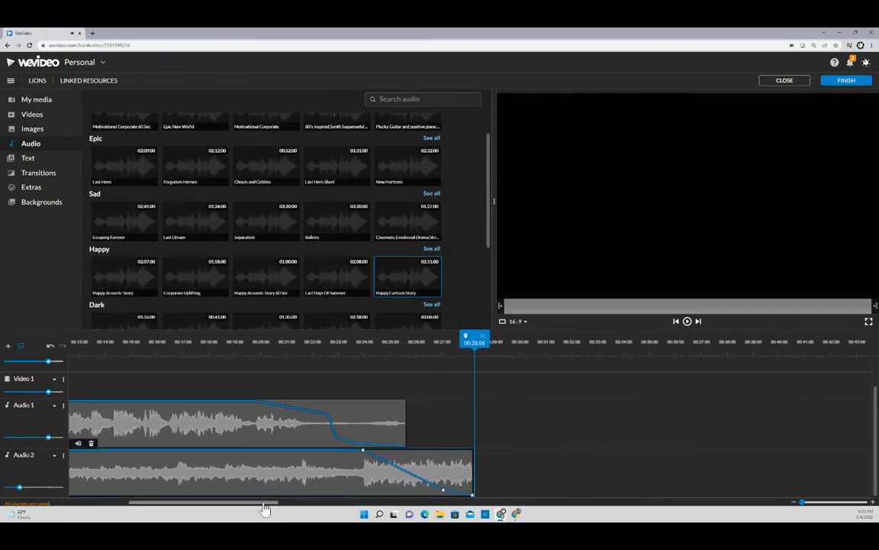
pyautogui.moveTo(263, 506); pyautogui.dragTo(189, 513)
pyautogui.scroll(1, 639, 405)
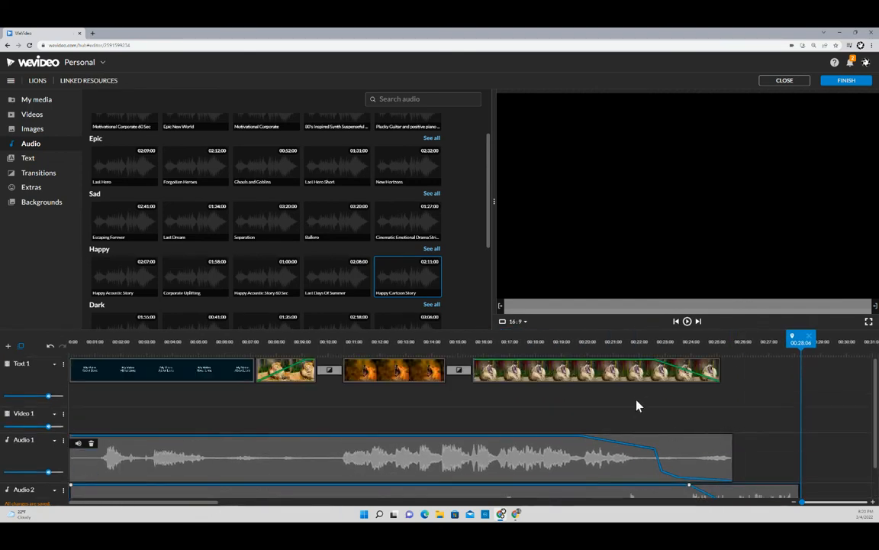
pyautogui.click(591, 343)
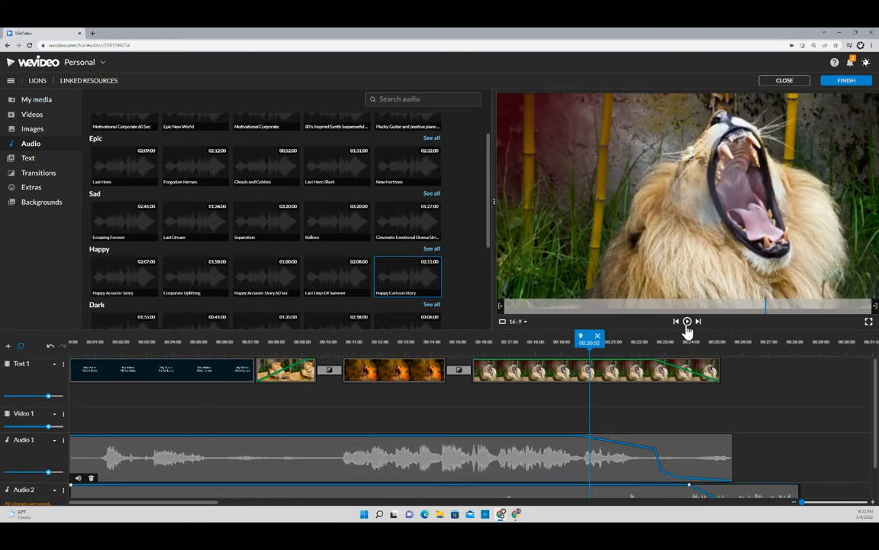
pyautogui.click(688, 322)
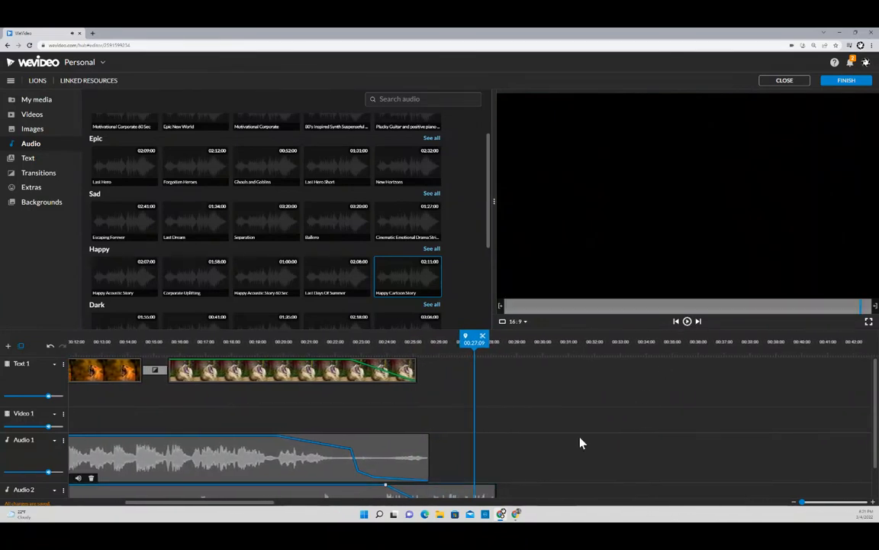
pyautogui.scroll(-1, 527, 457)
pyautogui.scroll(1, 425, 474)
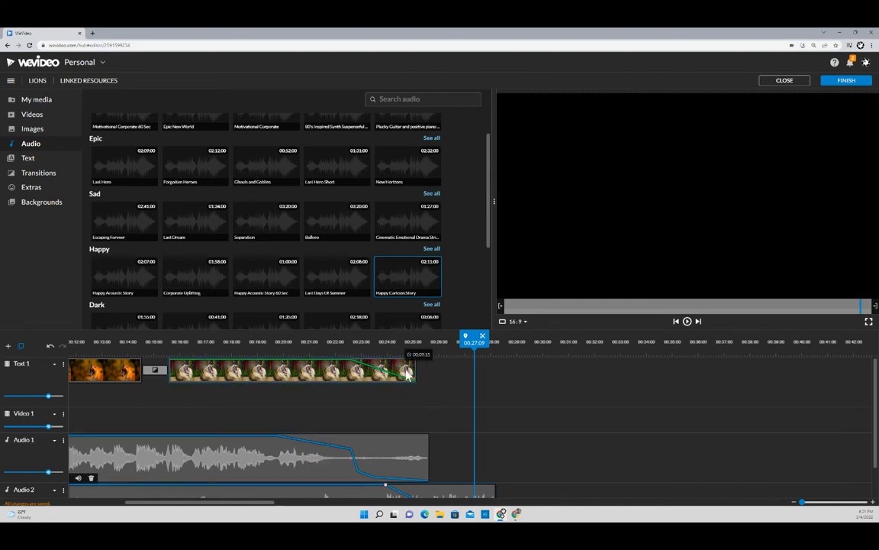
pyautogui.scroll(-2, 469, 453)
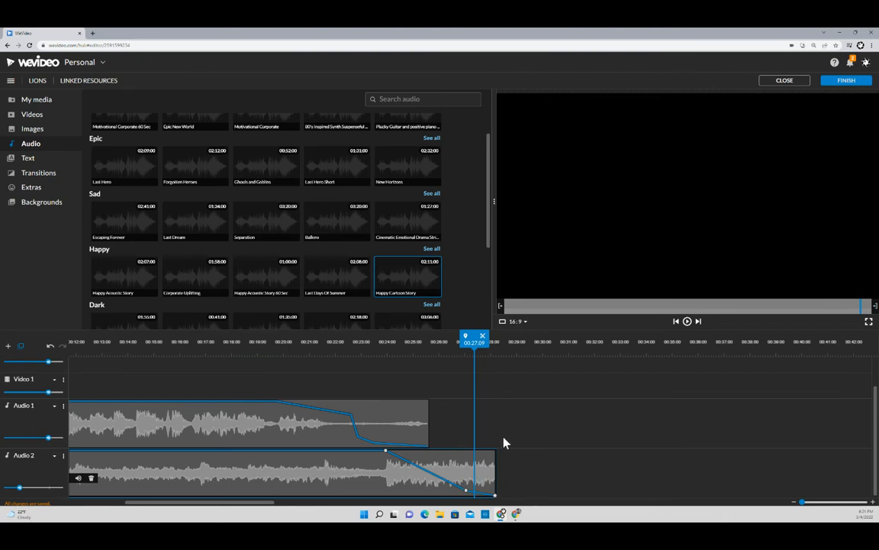
pyautogui.scroll(2, 519, 444)
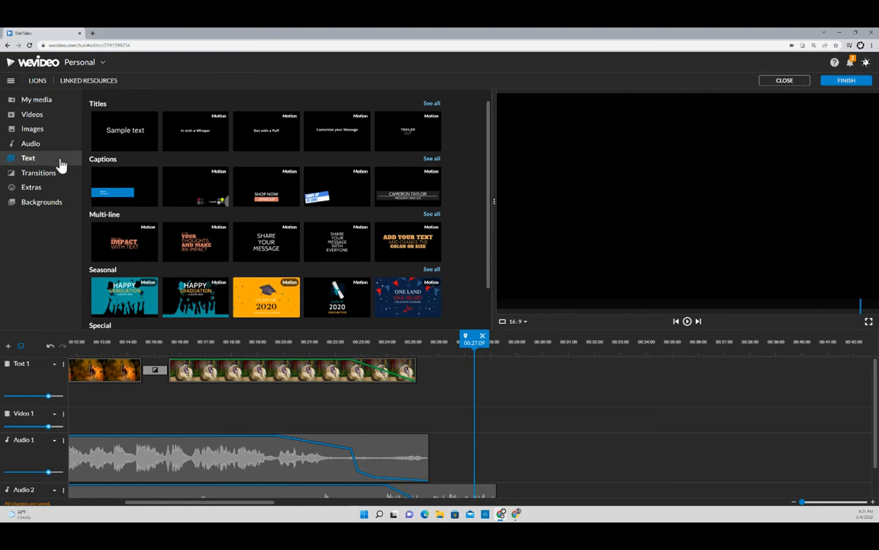
# - Place the Special credits template on Text 1 after the last lion clip and move the playhead onto it
pyautogui.scroll(-1, 145, 188)
pyautogui.scroll(-1, 148, 189)
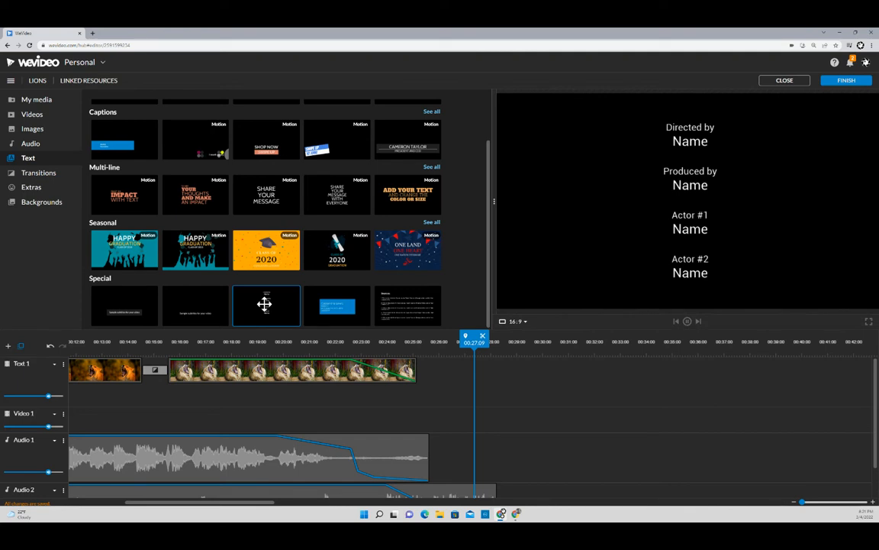
pyautogui.scroll(1, 277, 300)
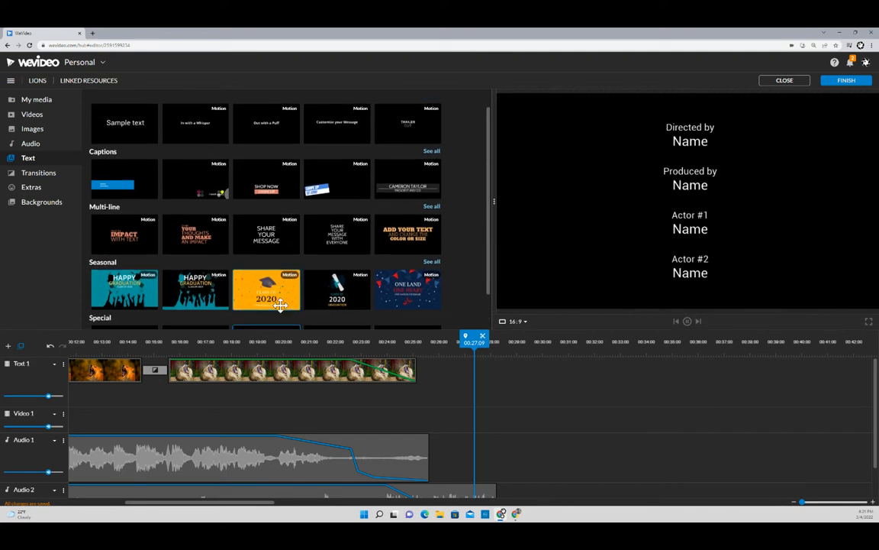
pyautogui.scroll(-1, 279, 304)
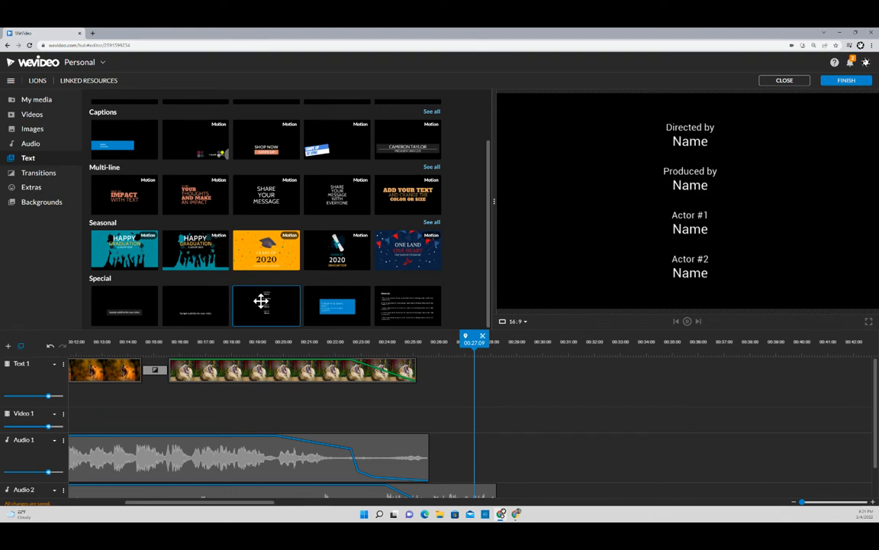
pyautogui.moveTo(261, 300); pyautogui.dragTo(426, 388)
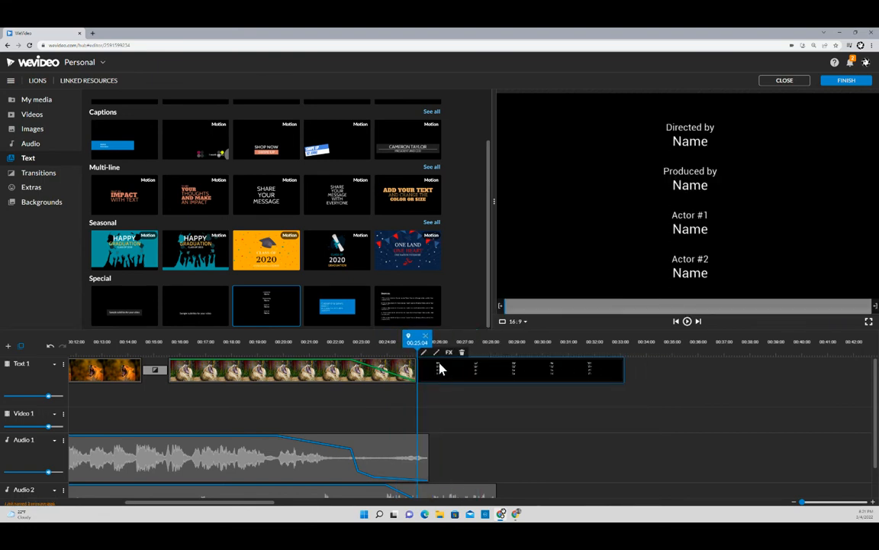
pyautogui.moveTo(417, 342); pyautogui.dragTo(437, 342)
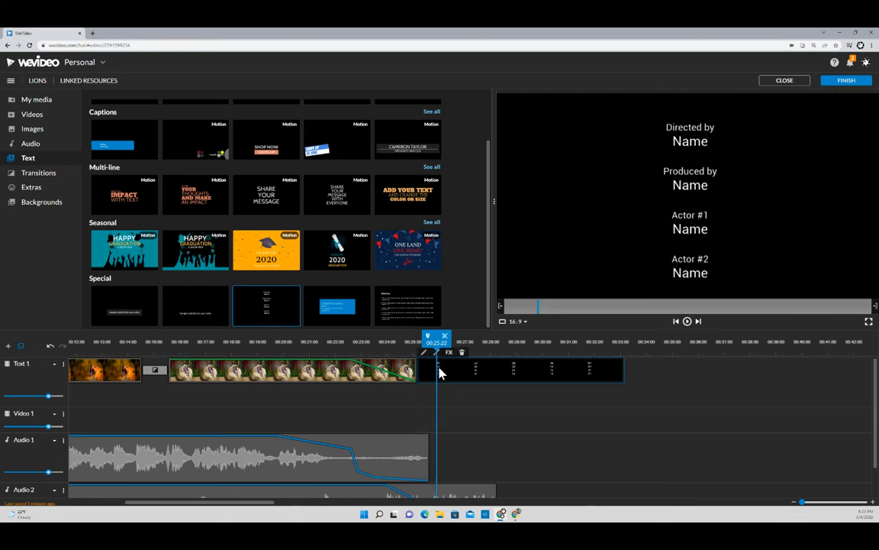
# - In the Clip editor, replace the Directed by and Produced by placeholders with the director's and producer's names
pyautogui.doubleClick(440, 372)
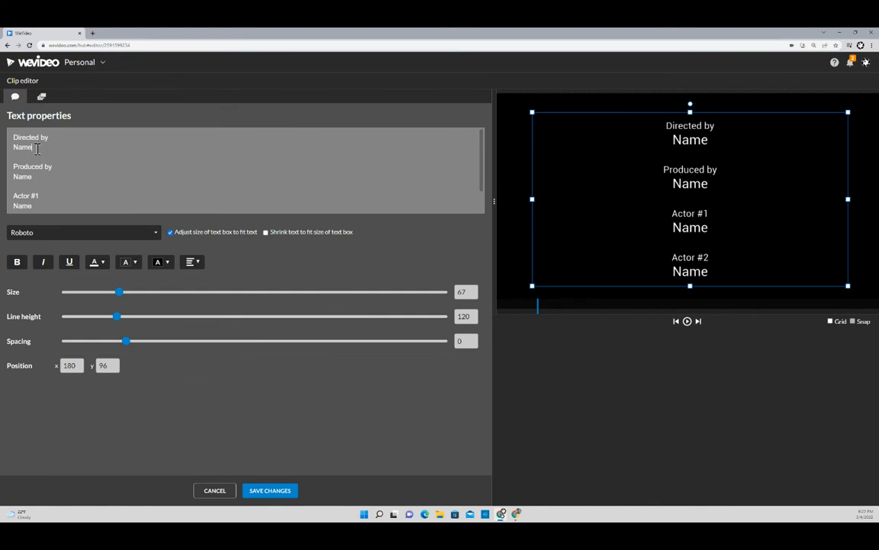
pyautogui.moveTo(38, 149); pyautogui.dragTo(10, 150)
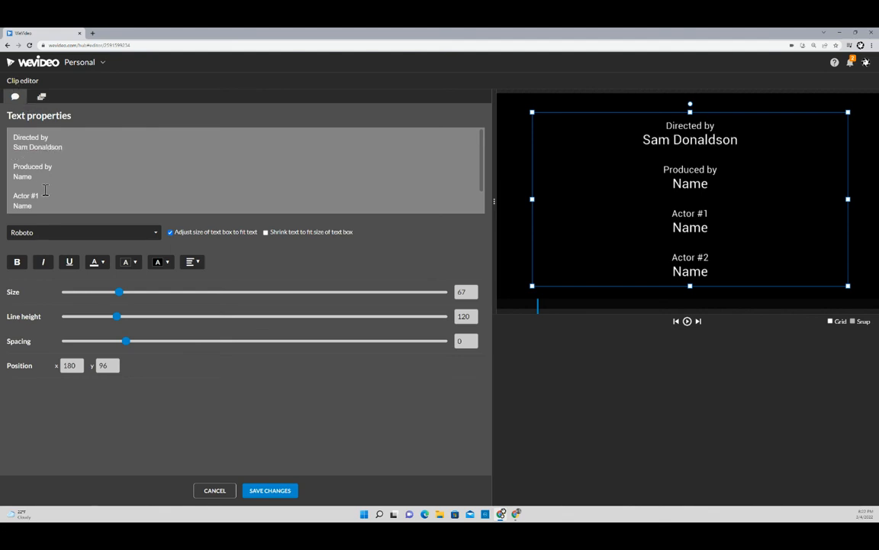
pyautogui.moveTo(34, 177); pyautogui.dragTo(15, 179)
pyautogui.press('BackSpace')
pyautogui.press('BackSpace')
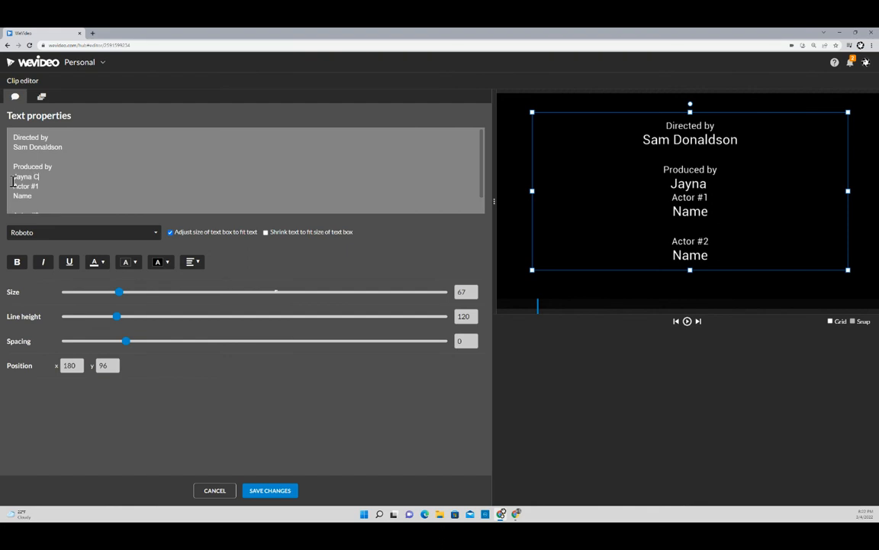
pyautogui.press('Return')
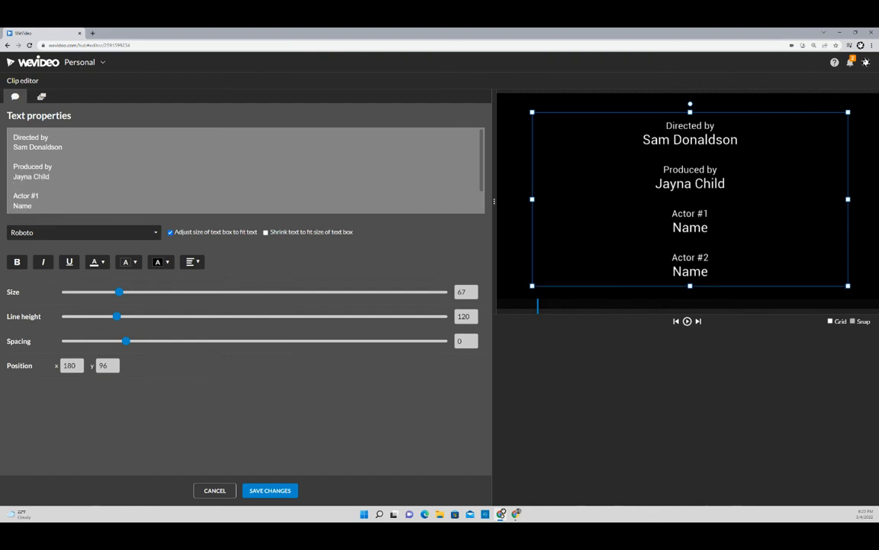
# - Replace the Actor #1 and Actor #2 placeholders with 'Lion #1' and 'Lion #2'
pyautogui.scroll(-1, 57, 180)
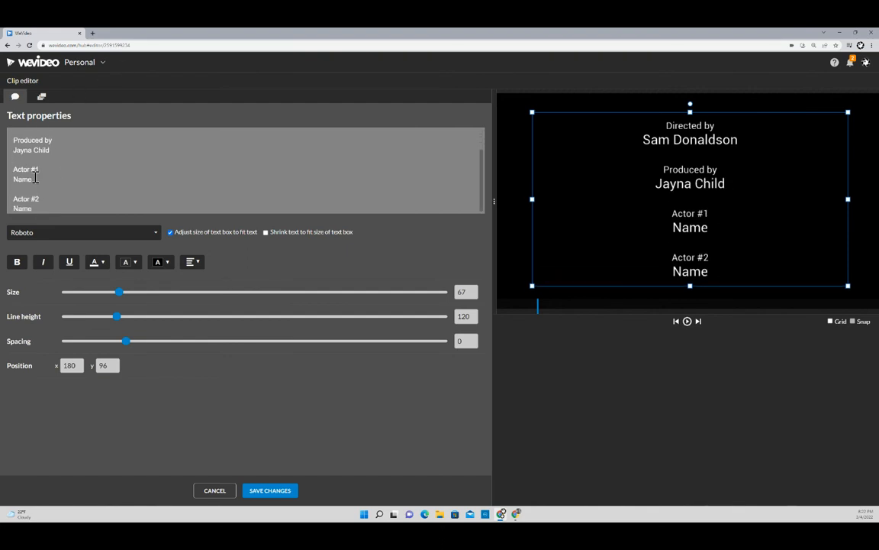
pyautogui.moveTo(35, 179); pyautogui.dragTo(12, 178)
pyautogui.write('Lion #1')
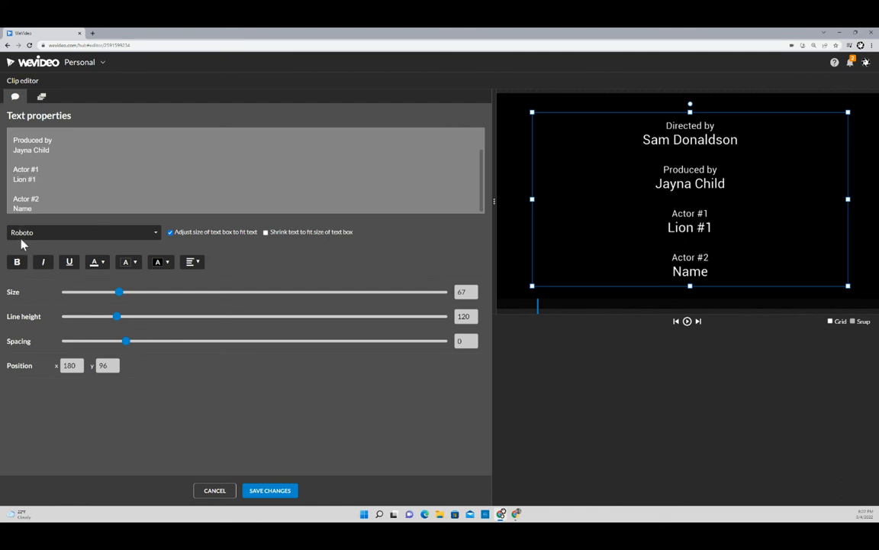
pyautogui.doubleClick(34, 209)
pyautogui.write('Lion #2')
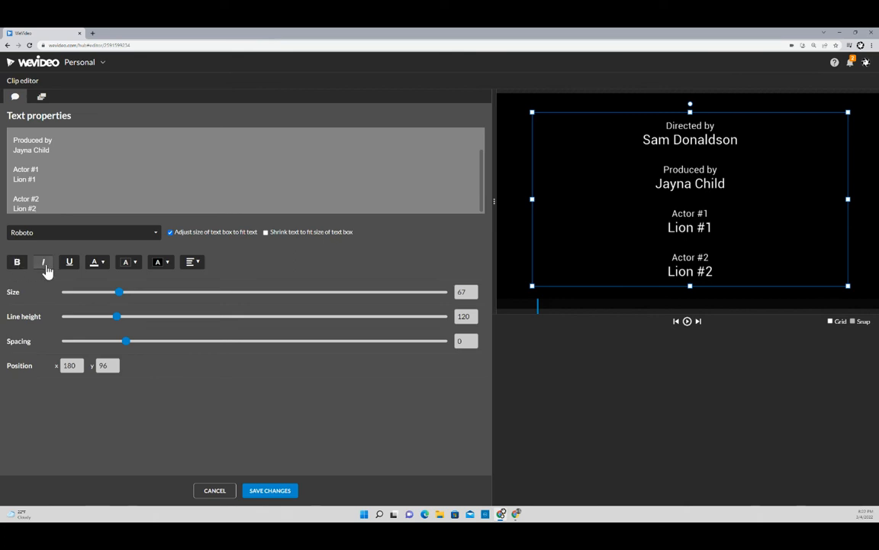
# - Review the text colour and alignment options, leaving the colour unchanged and the credits centred
pyautogui.click(102, 268)
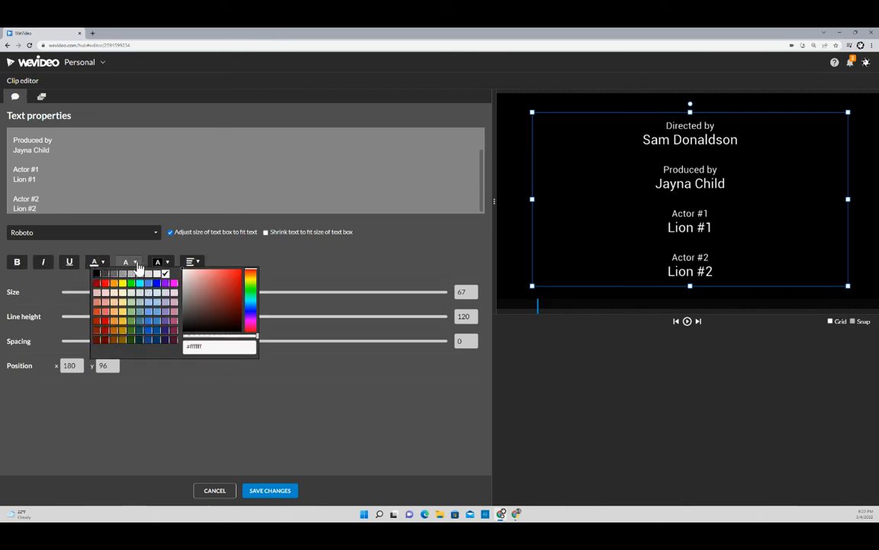
pyautogui.click(209, 265)
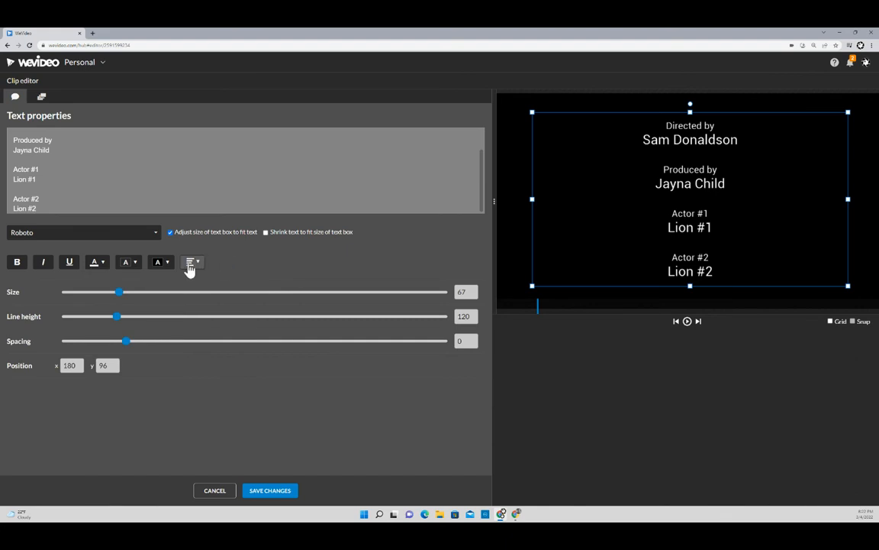
pyautogui.click(191, 265)
pyautogui.click(258, 245)
# - Set the Produced by through Lion #2 lines to size 84 and drag the credits block back into frame
pyautogui.moveTo(15, 139); pyautogui.dragTo(41, 208)
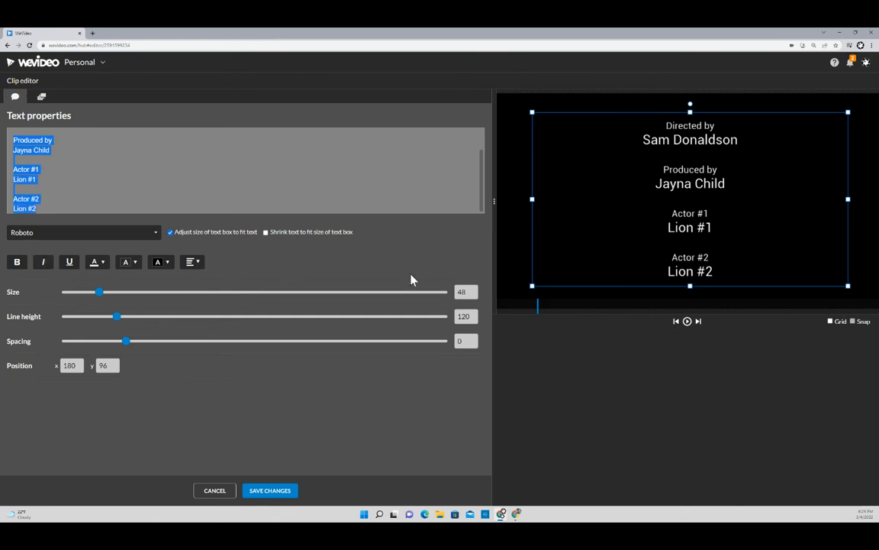
pyautogui.moveTo(98, 292); pyautogui.dragTo(136, 297)
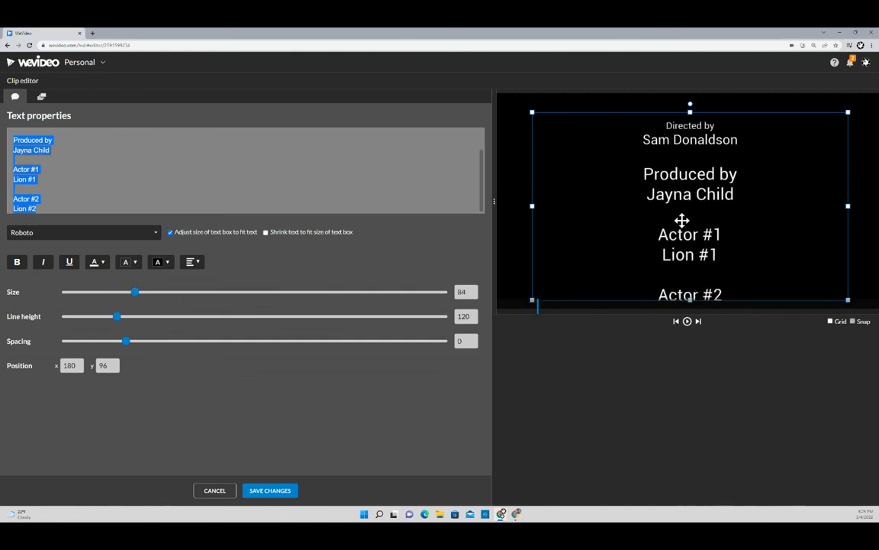
pyautogui.moveTo(682, 221)
pyautogui.mouseDown()
pyautogui.moveTo(681, 238)
pyautogui.moveTo(681, 208)
pyautogui.mouseUp()
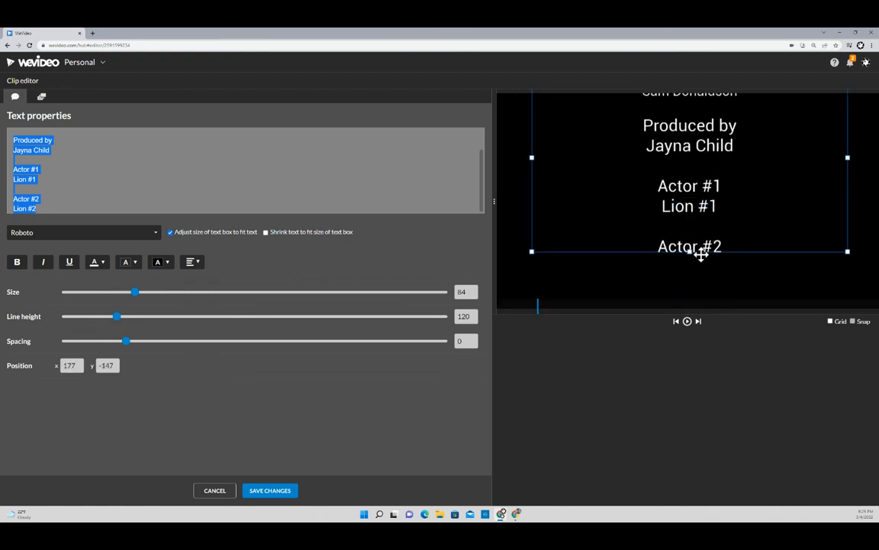
pyautogui.moveTo(701, 262); pyautogui.dragTo(687, 282)
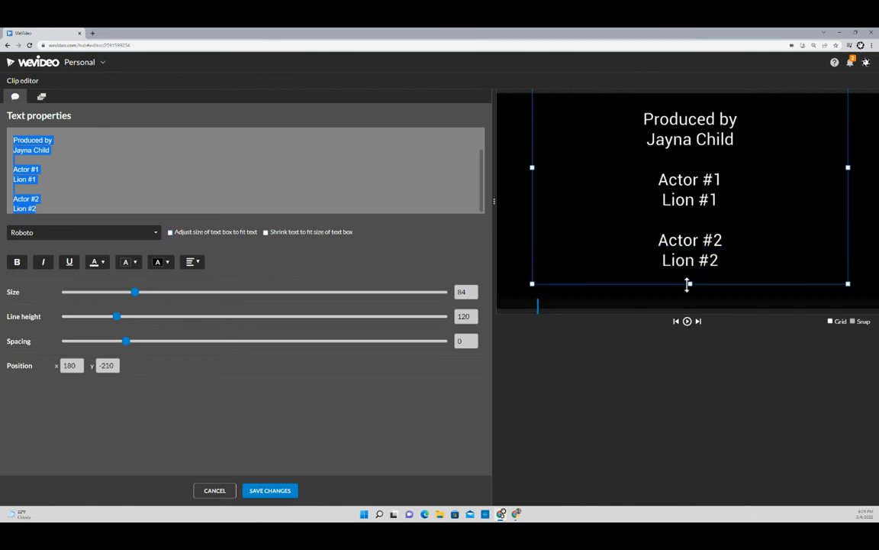
pyautogui.moveTo(687, 147)
pyautogui.mouseDown()
pyautogui.moveTo(685, 198)
pyautogui.moveTo(681, 159)
pyautogui.mouseUp()
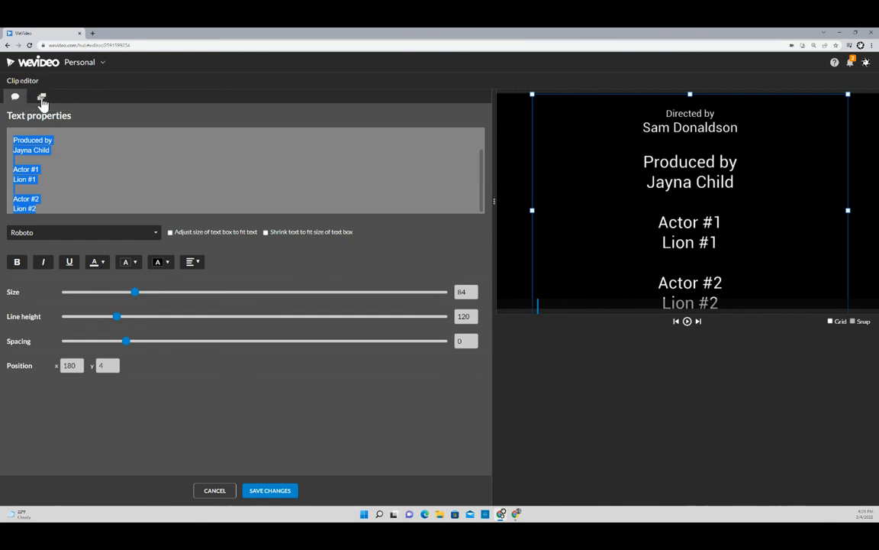
# - Animate the credits text from start position y=1016 below the frame to end position y=-1092 above it
pyautogui.click(41, 97)
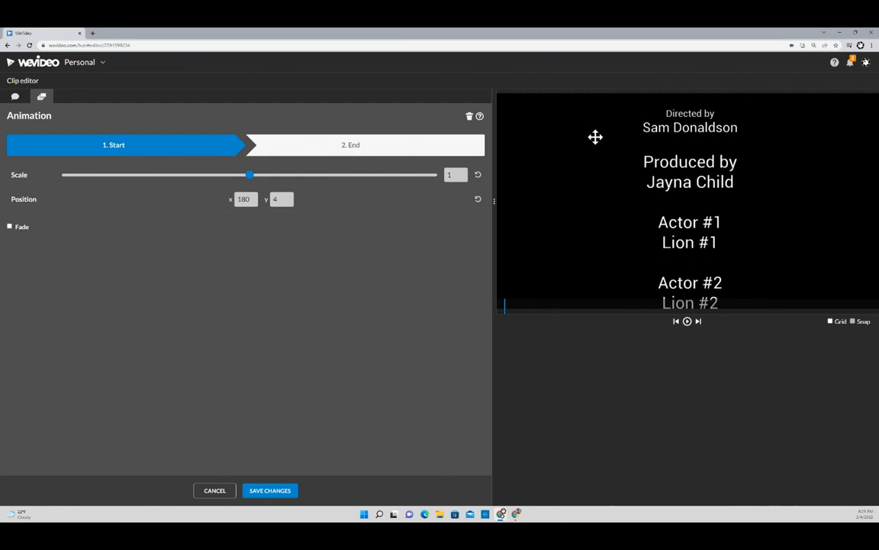
pyautogui.moveTo(694, 136); pyautogui.dragTo(684, 326)
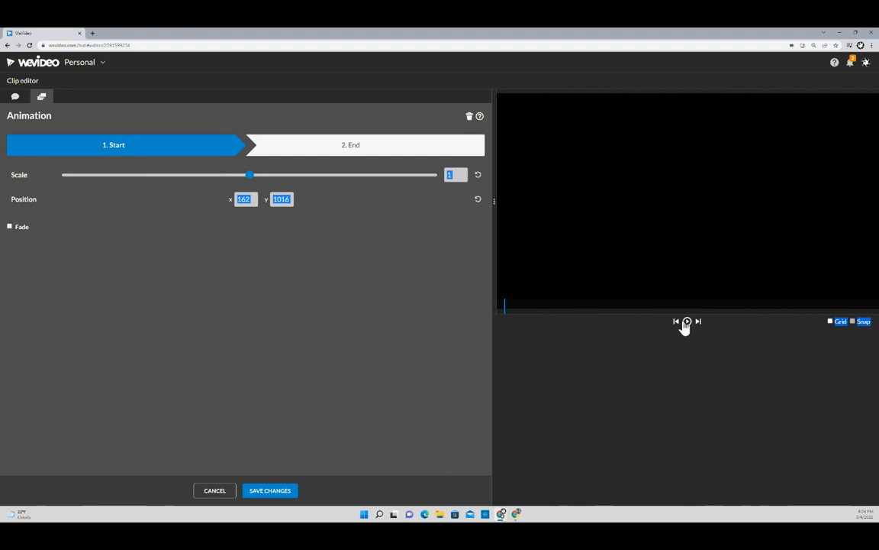
pyautogui.click(347, 151)
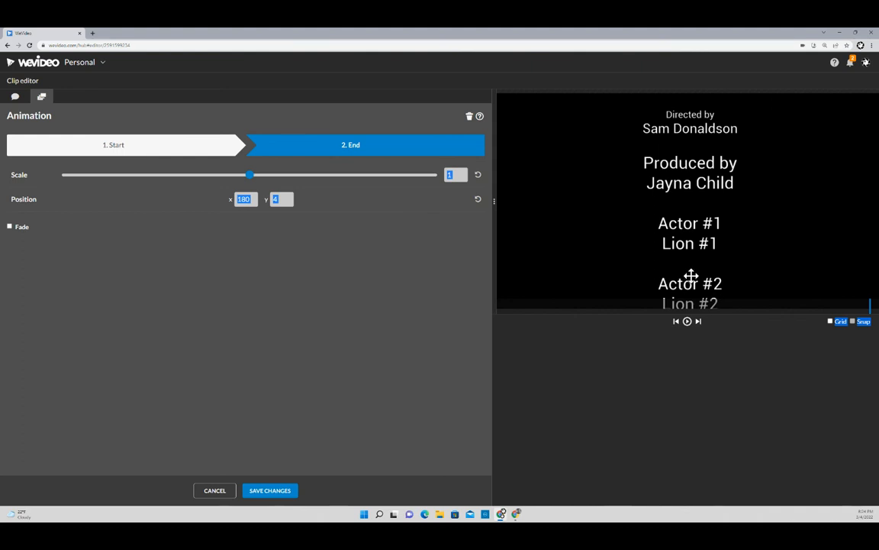
pyautogui.moveTo(691, 275); pyautogui.dragTo(689, 83)
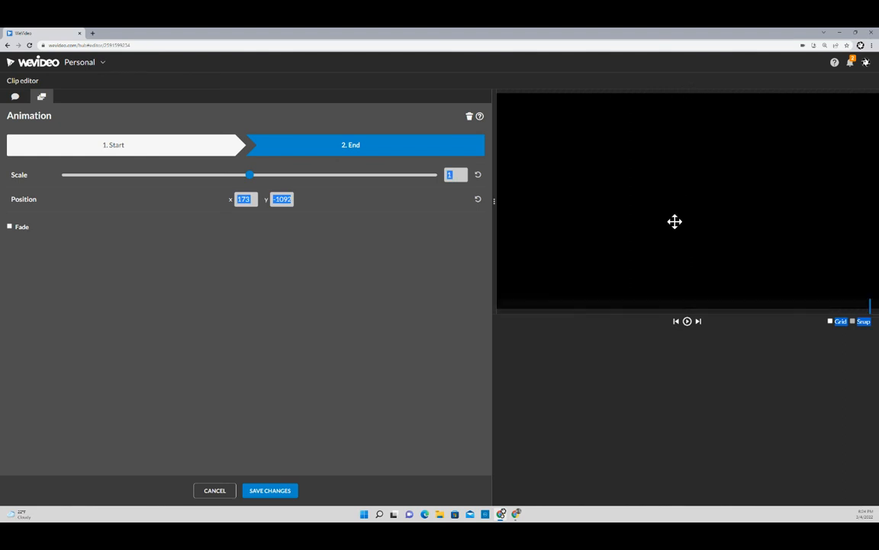
# - Preview the upward credits roll and save the clip changes
pyautogui.click(158, 144)
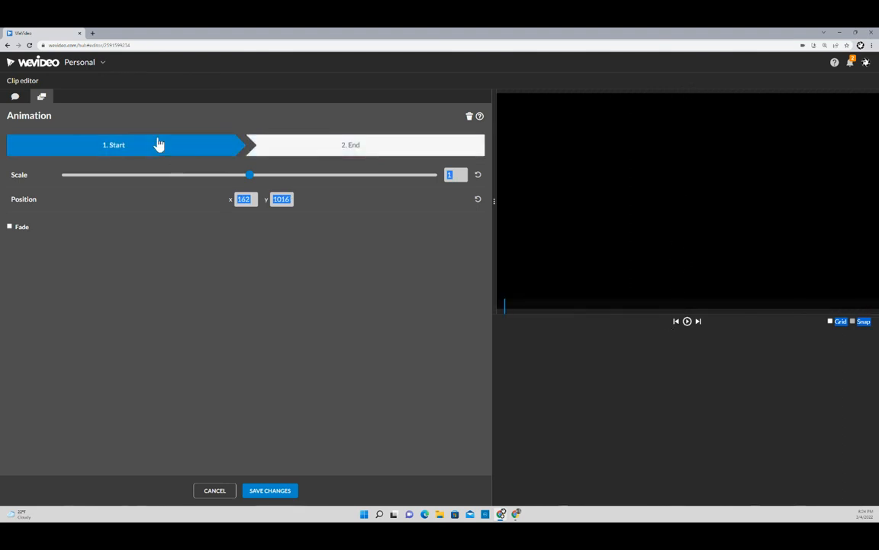
pyautogui.click(688, 321)
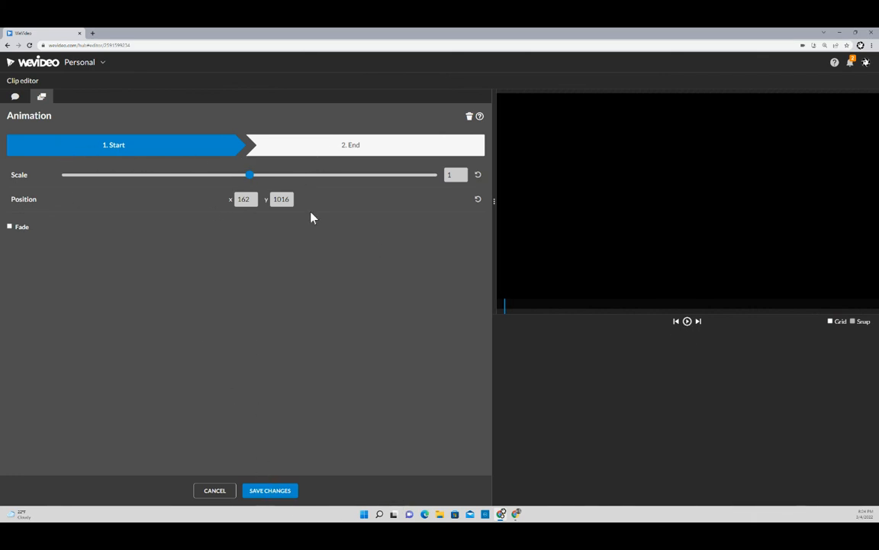
pyautogui.click(273, 492)
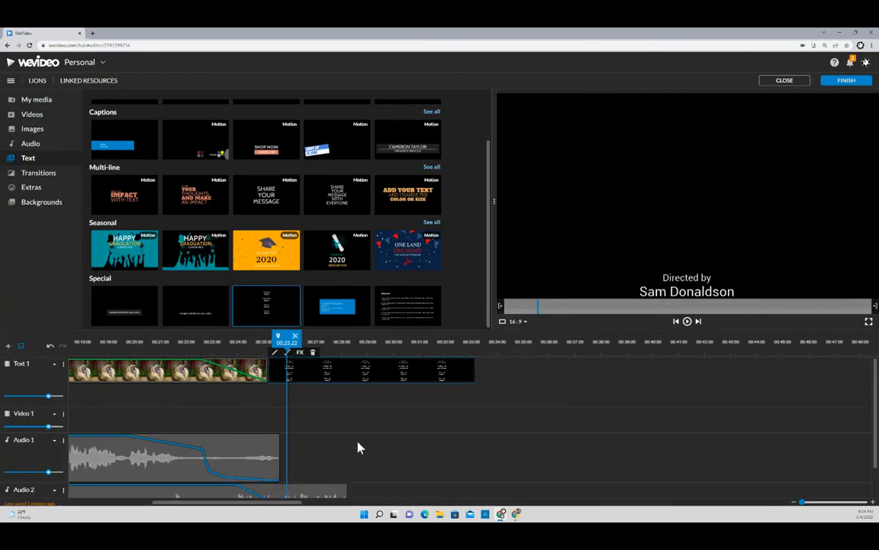
# - Lengthen the credits clip on Text 1 so it ends at about 00:35.12 instead of 00:33
pyautogui.scroll(-2, 363, 432)
pyautogui.scroll(2, 358, 426)
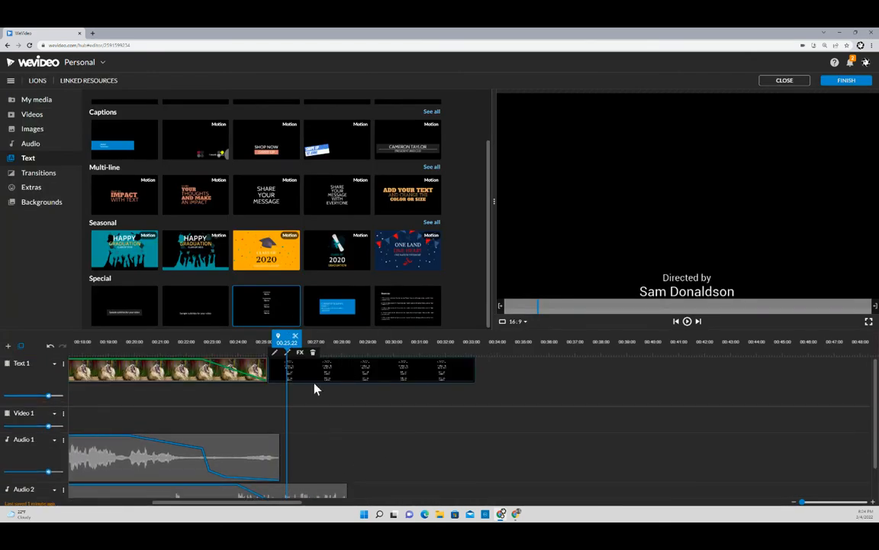
pyautogui.moveTo(287, 343); pyautogui.dragTo(265, 345)
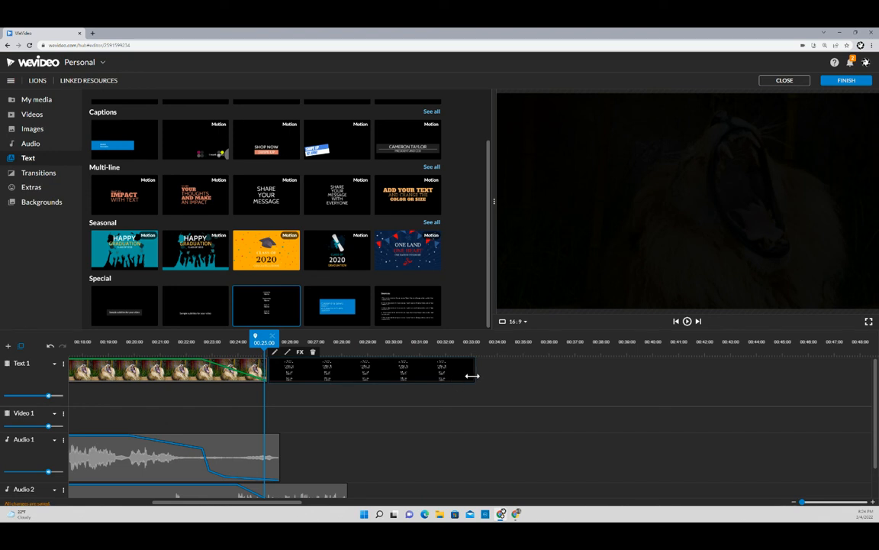
pyautogui.moveTo(473, 376); pyautogui.dragTo(473, 376)
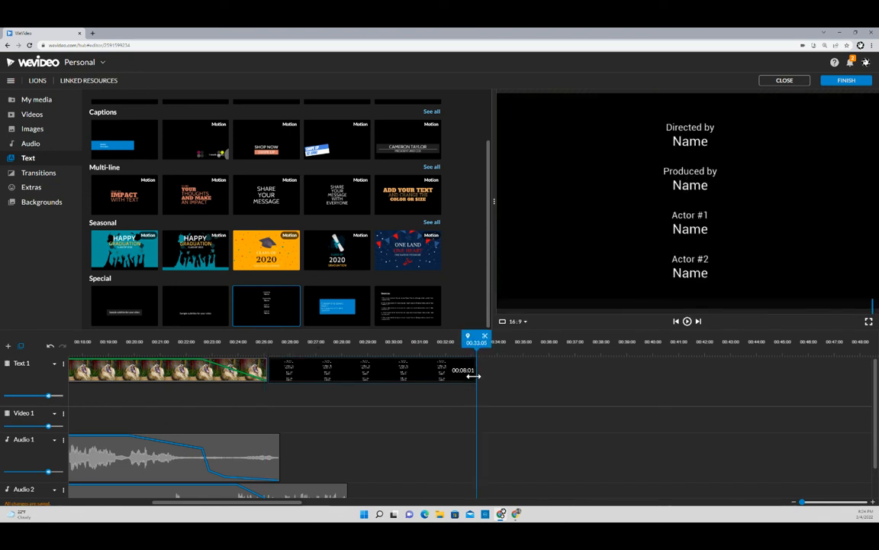
pyautogui.moveTo(474, 375); pyautogui.dragTo(532, 376)
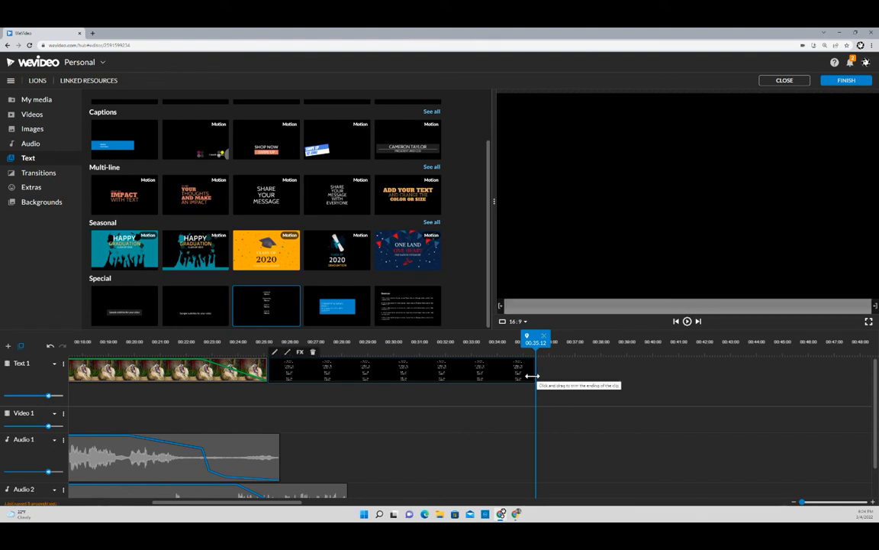
# - Play the credits from their start to check they roll upward over the new length
pyautogui.click(281, 341)
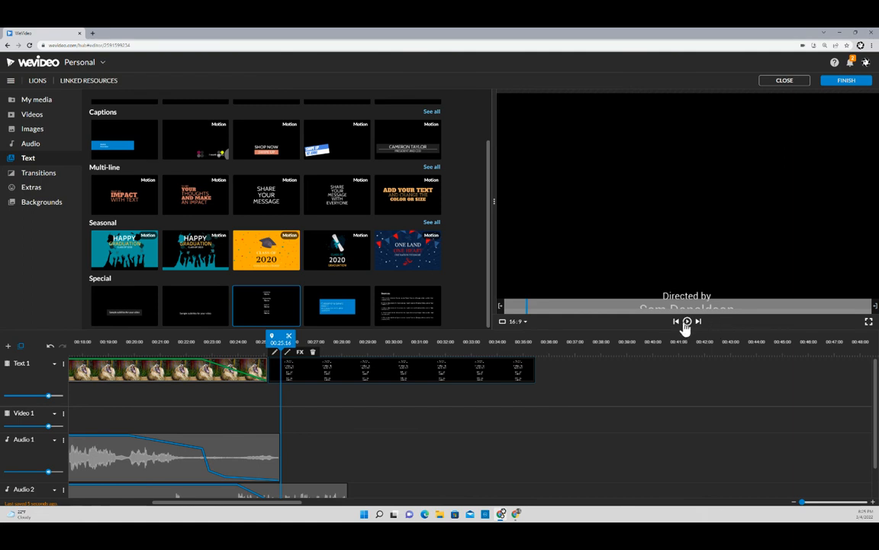
pyautogui.click(686, 322)
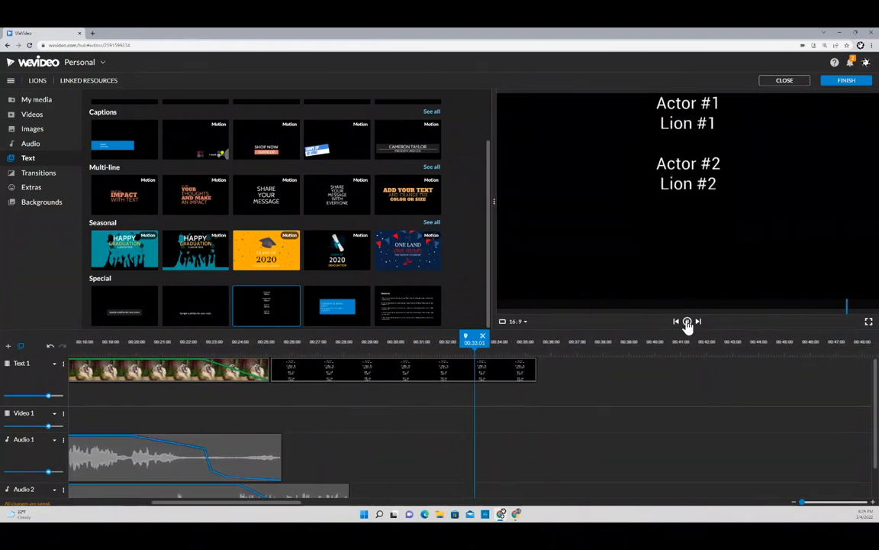
pyautogui.click(687, 323)
pyautogui.scroll(-2, 522, 415)
pyautogui.click(319, 466)
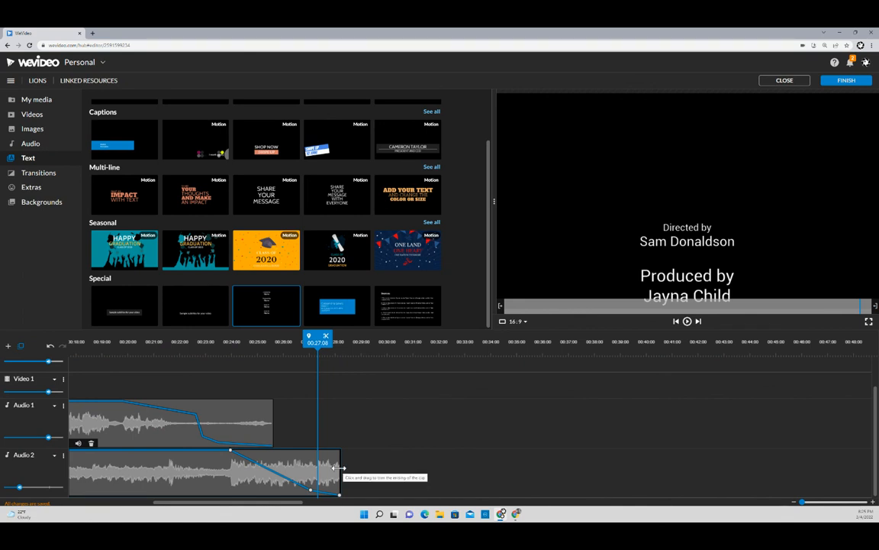
# - Extend the second music clip on Audio 2 to about 00:36:22, past the end of the credits
pyautogui.click(340, 467)
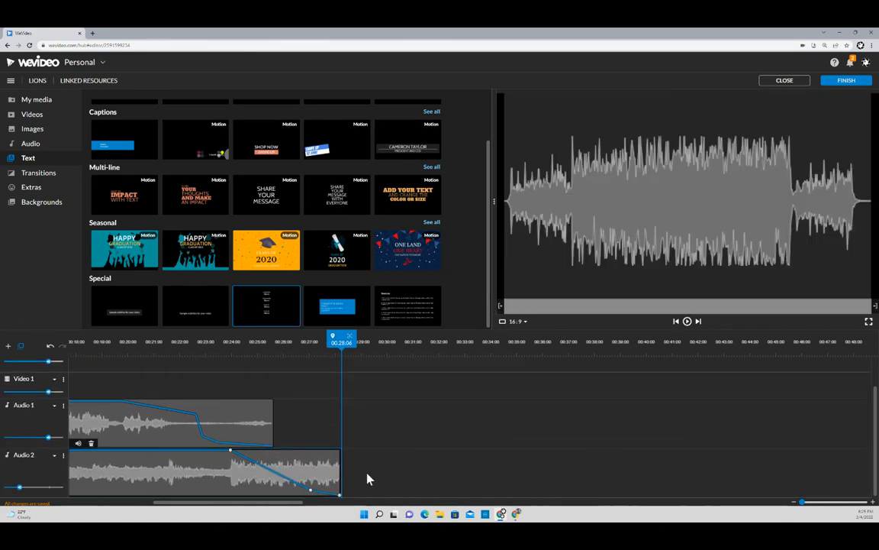
pyautogui.moveTo(340, 467); pyautogui.dragTo(527, 472)
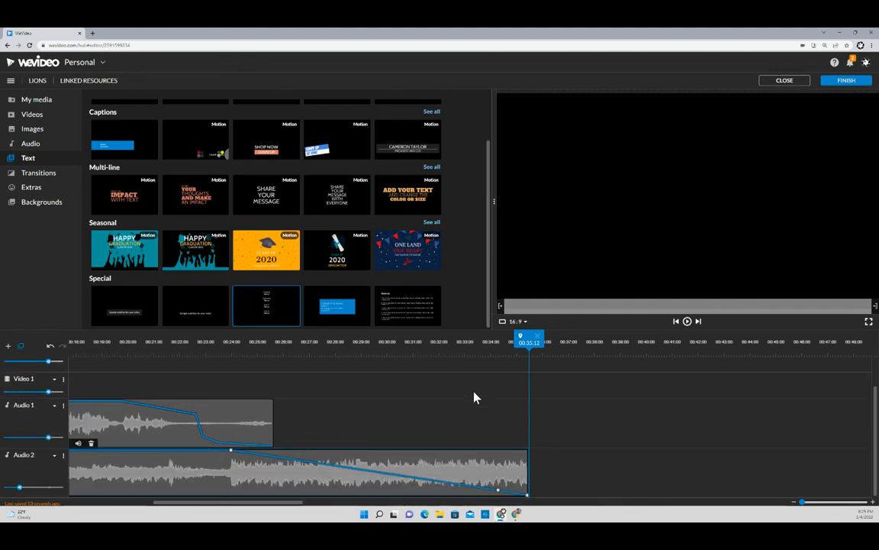
pyautogui.scroll(1, 474, 394)
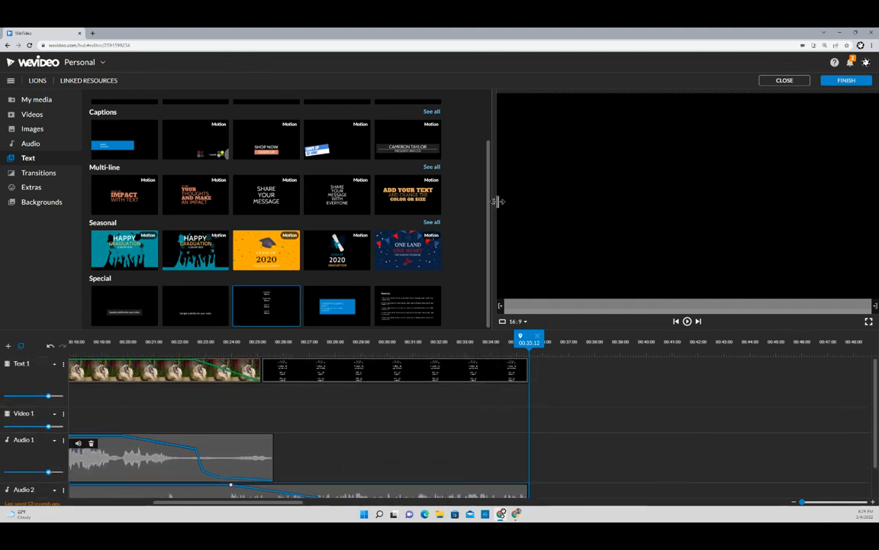
pyautogui.moveTo(494, 202); pyautogui.dragTo(599, 202)
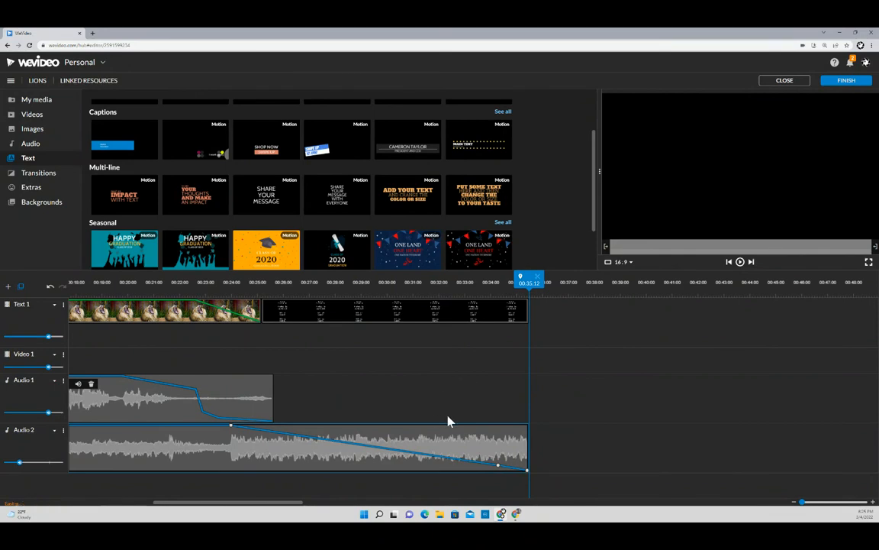
pyautogui.moveTo(526, 456); pyautogui.dragTo(563, 456)
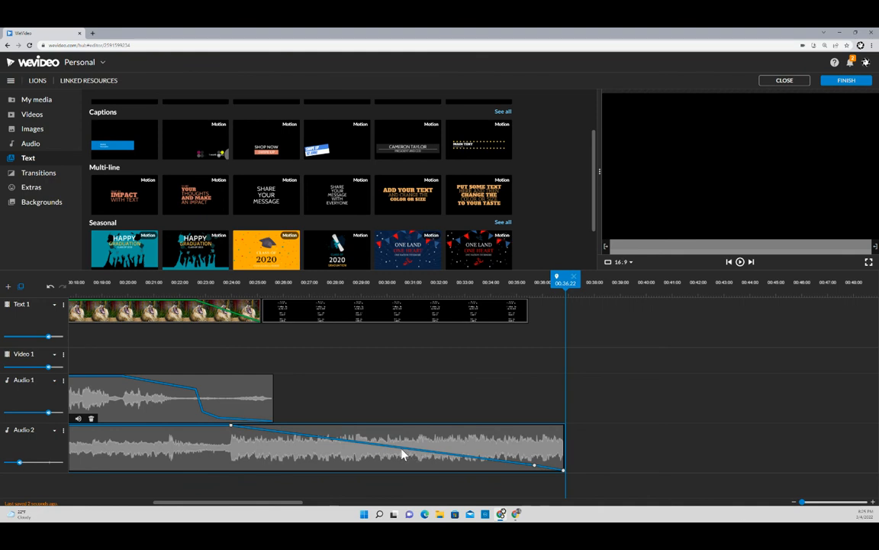
# - Hold the music at 100% volume longer before its fade-out, then play the ending to hear it
pyautogui.moveTo(405, 448); pyautogui.dragTo(492, 447)
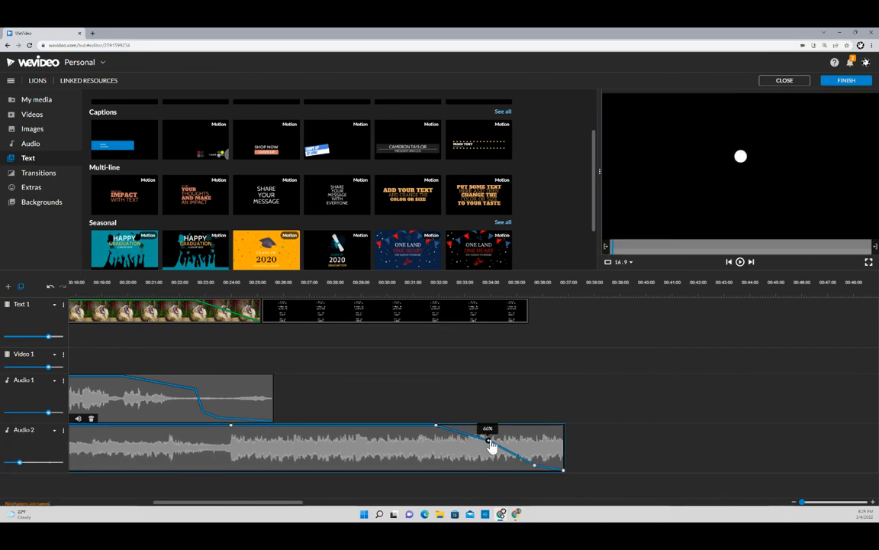
pyautogui.click(277, 284)
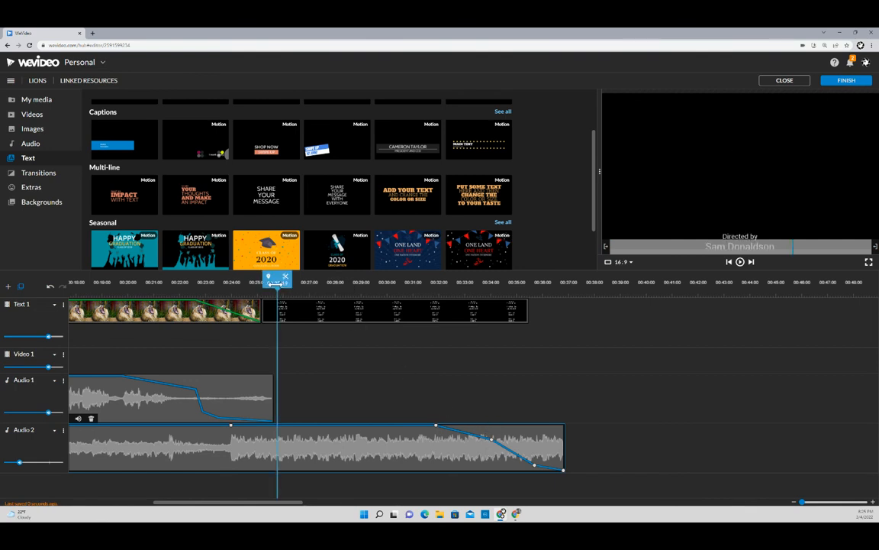
pyautogui.click(740, 262)
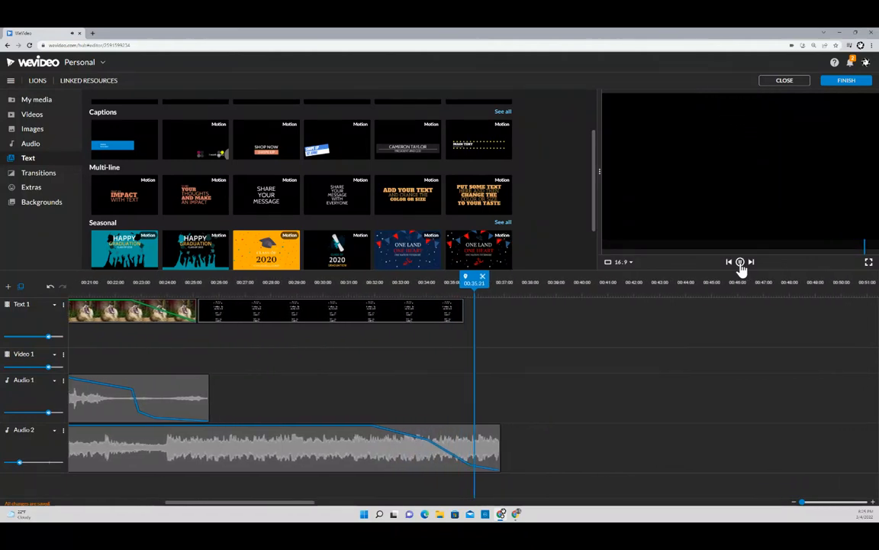
pyautogui.click(739, 262)
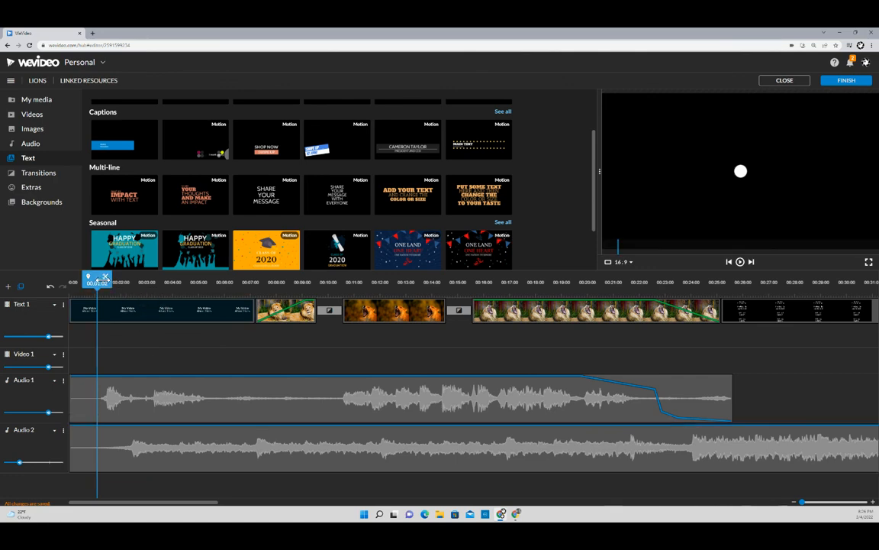
pyautogui.moveTo(115, 284); pyautogui.dragTo(411, 295)
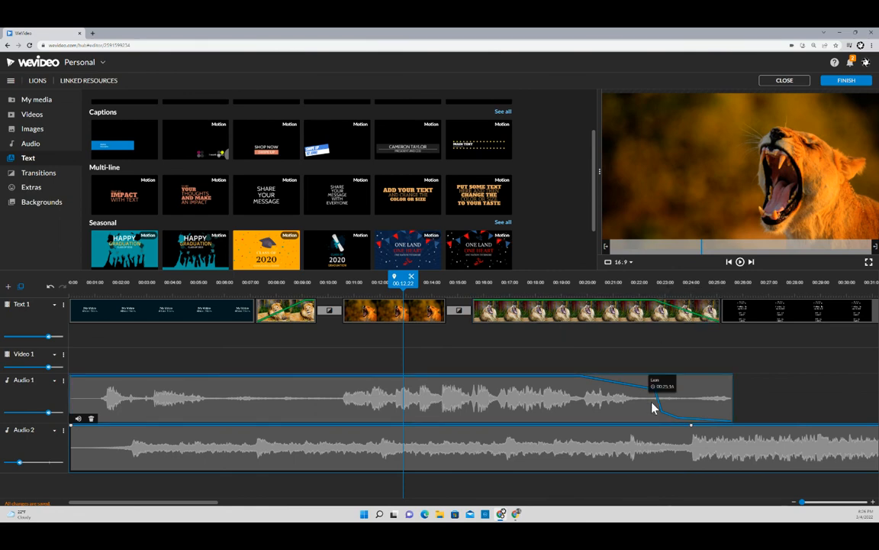
pyautogui.moveTo(196, 503); pyautogui.dragTo(240, 503)
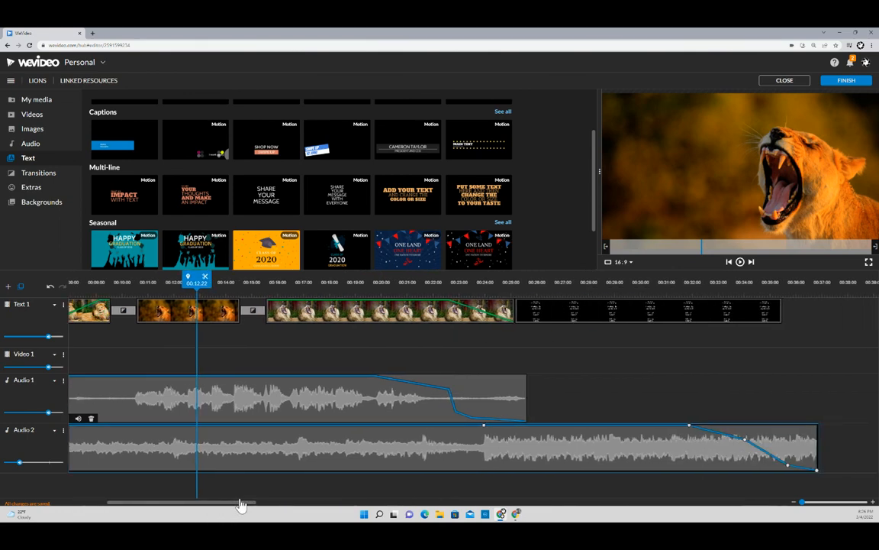
pyautogui.click(574, 283)
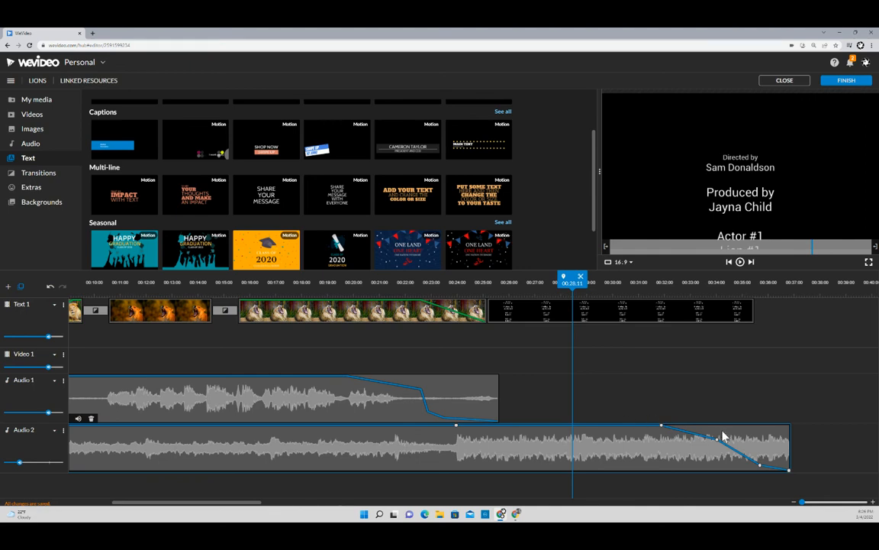
pyautogui.click(680, 284)
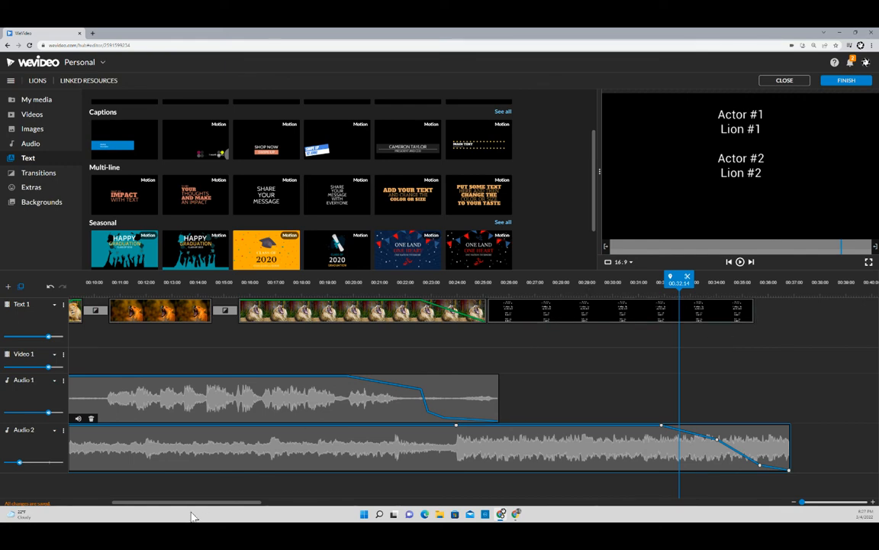
pyautogui.moveTo(197, 507); pyautogui.dragTo(111, 507)
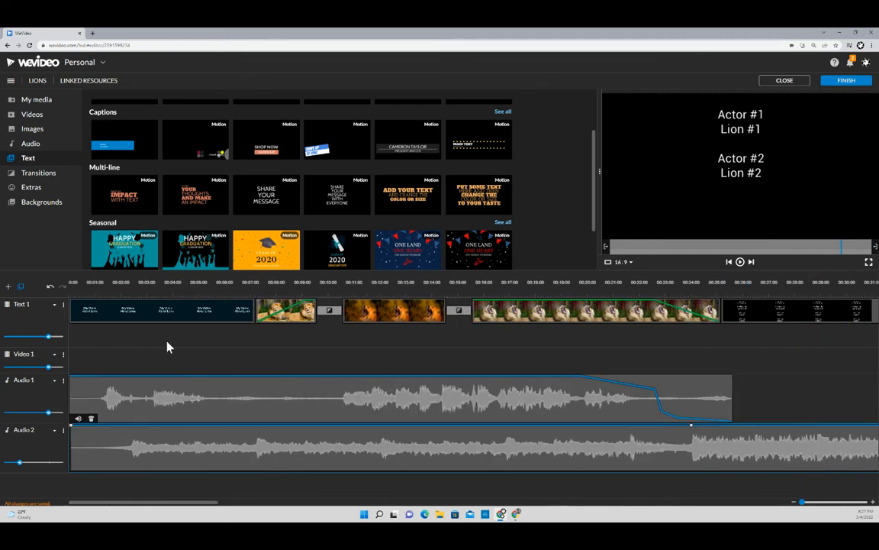